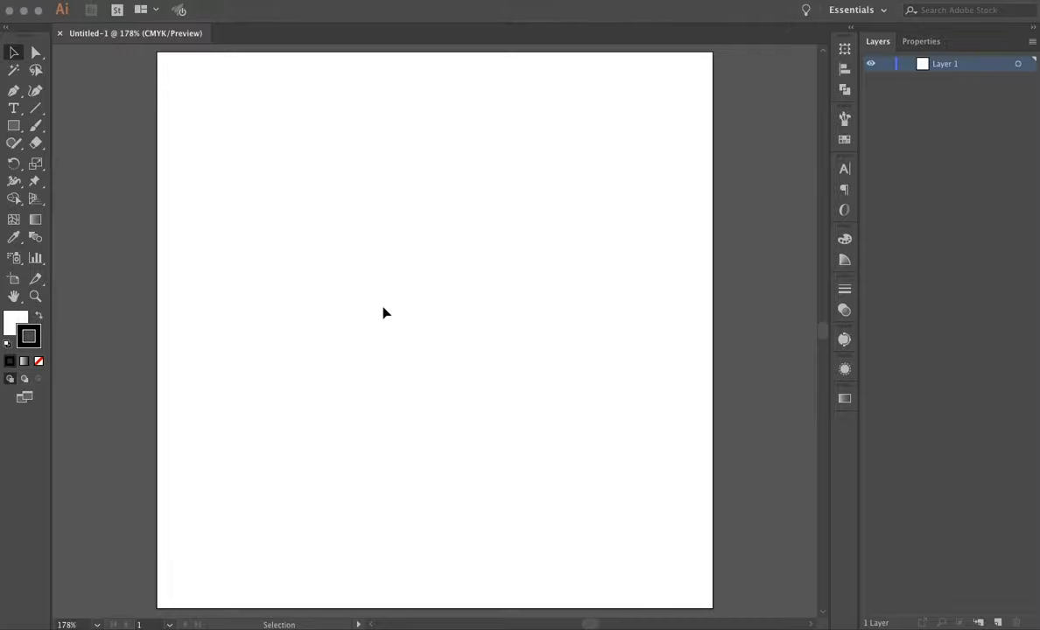
# Draw a large stroke-free circle on the artboard with a light blue fill
pyautogui.press('v')
pyautogui.click(40, 366)
pyautogui.doubleClick(661, 266)
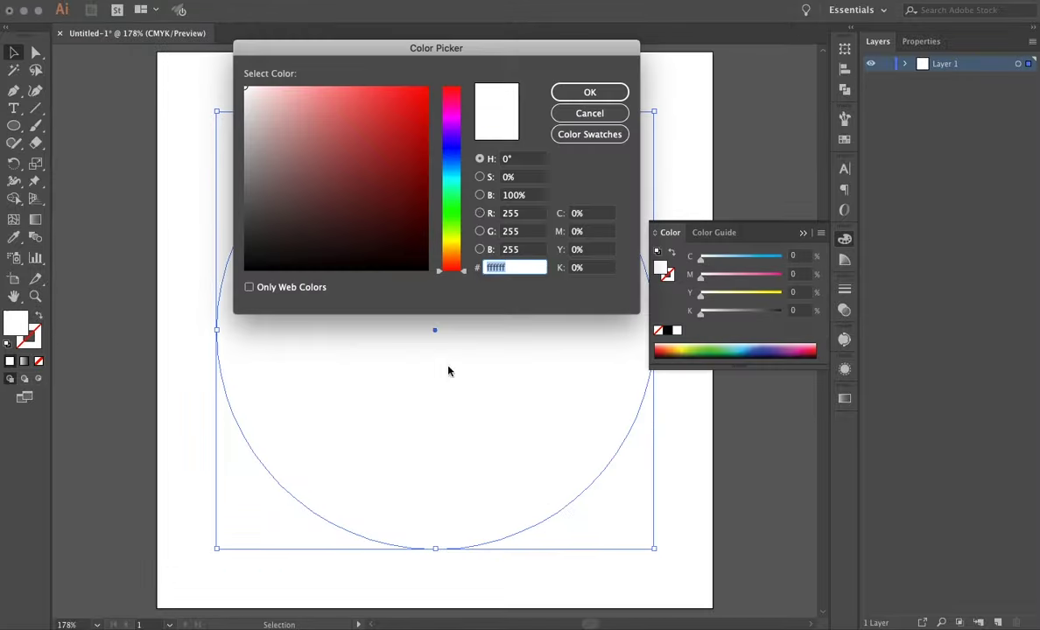
pyautogui.click(317, 109)
pyautogui.click(589, 93)
# Rename the first layer and add the Sky, Land, Lighthouse and Template layers in order
pyautogui.doubleClick(944, 64)
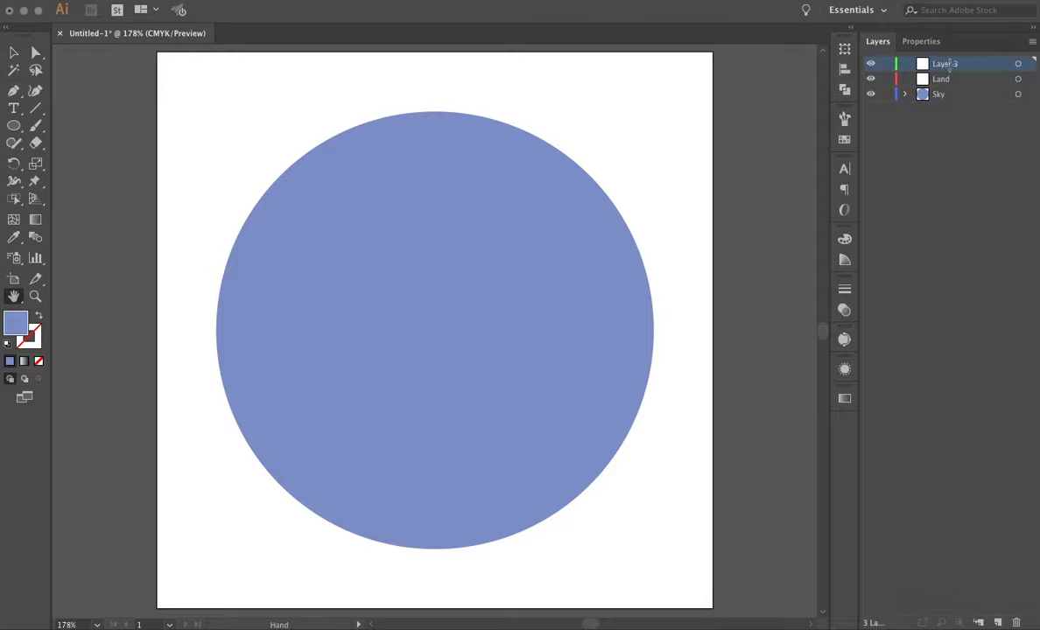
pyautogui.hotkey('ctrl', 'l')
pyautogui.moveTo(946, 79); pyautogui.dragTo(944, 131)
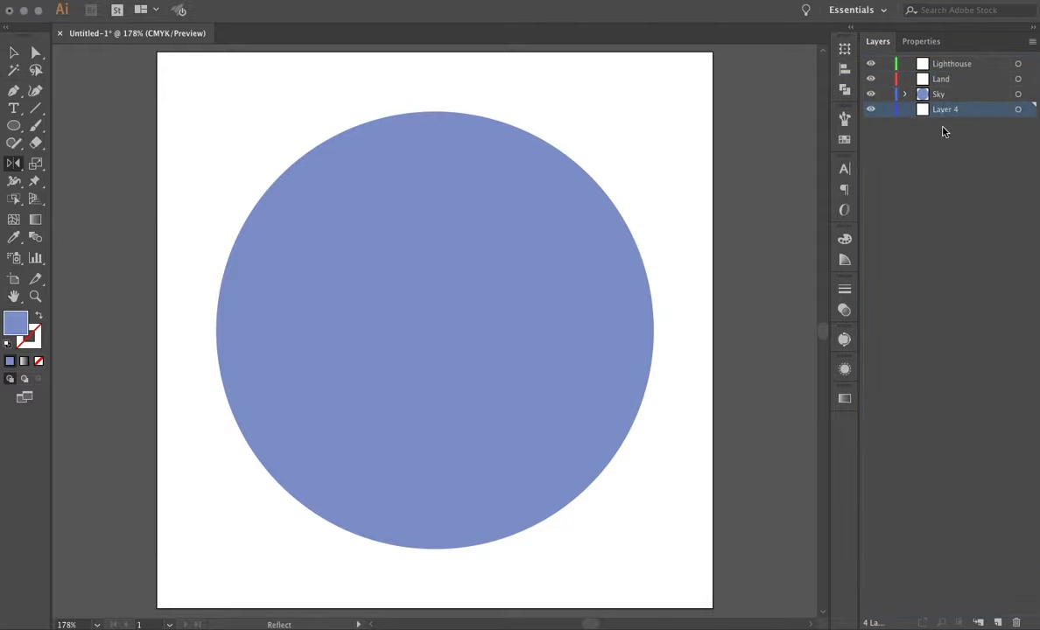
# Place the lighthouse photo beside the artboard
pyautogui.click(131, 4)
pyautogui.click(153, 204)
pyautogui.hscroll(10, 648, 350)
pyautogui.click(405, 233)
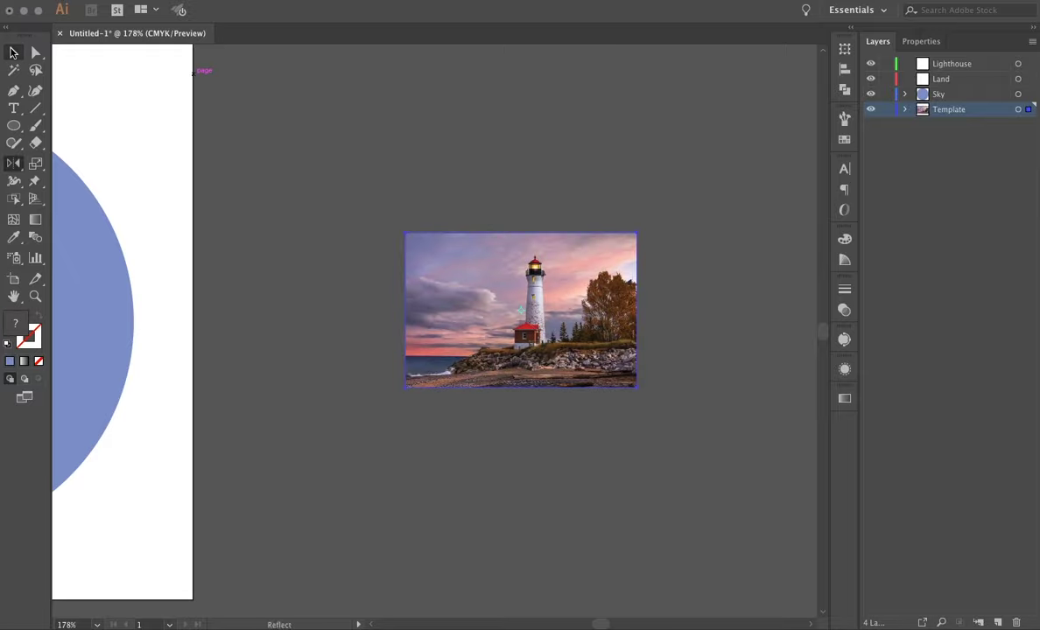
# Make the photo layer a dimmed Template layer and make Lighthouse the active layer
pyautogui.click(410, 557)
pyautogui.click(1033, 41)
pyautogui.click(905, 300)
pyautogui.hotkey('ctrl', '+')
pyautogui.hotkey('ctrl', '+')
pyautogui.hotkey('ctrl', '+')
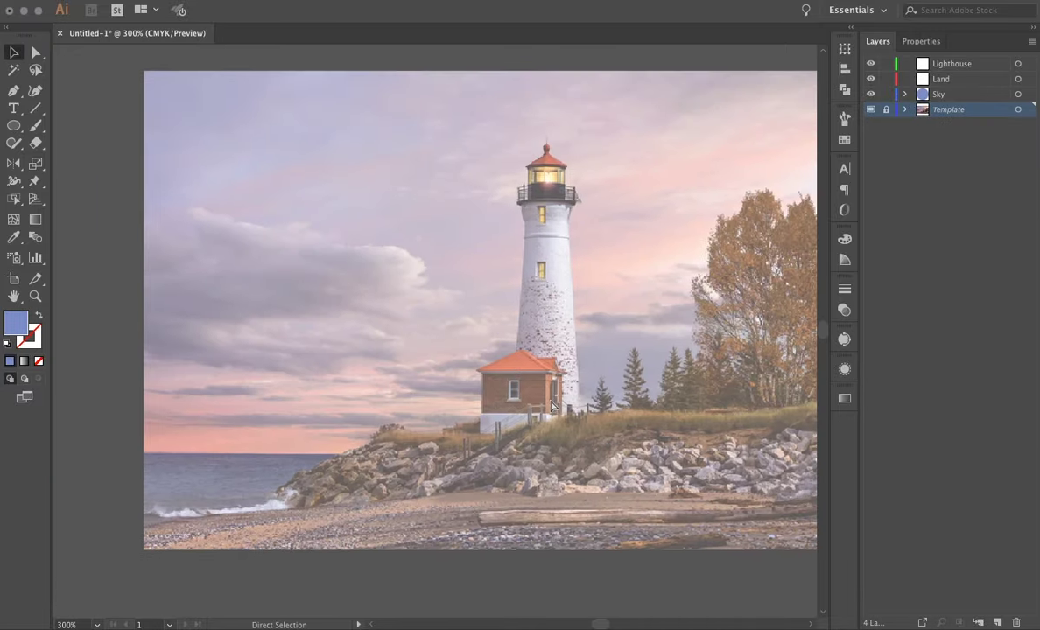
pyautogui.press('p')
pyautogui.click(952, 63)
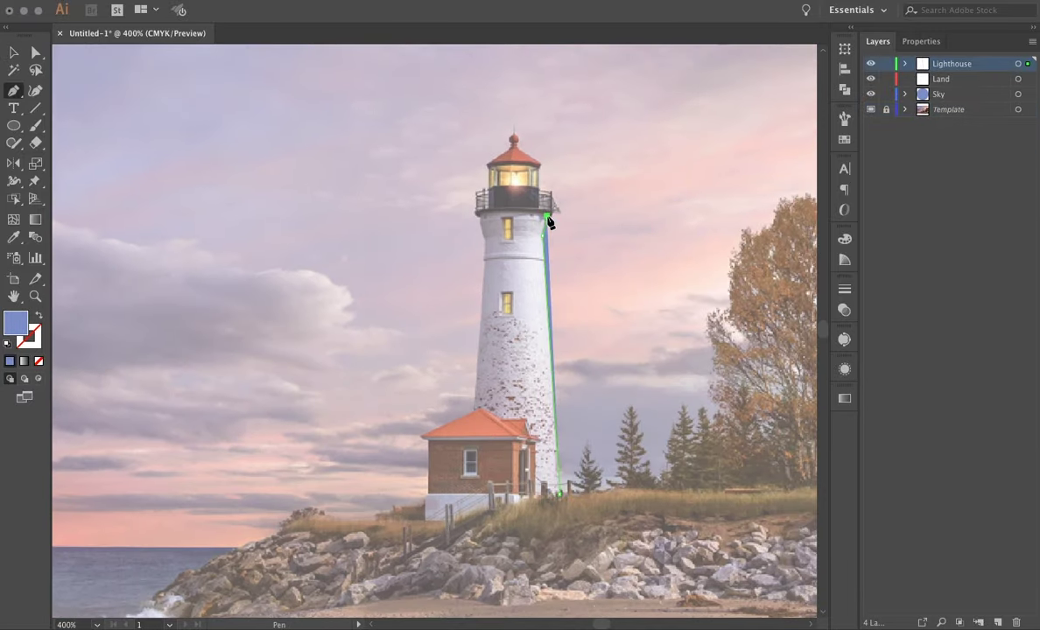
# Trace the lighthouse tower outline over the photo with the Pen tool
pyautogui.hotkey('ctrl', '+')
pyautogui.hotkey('shift', 'x')
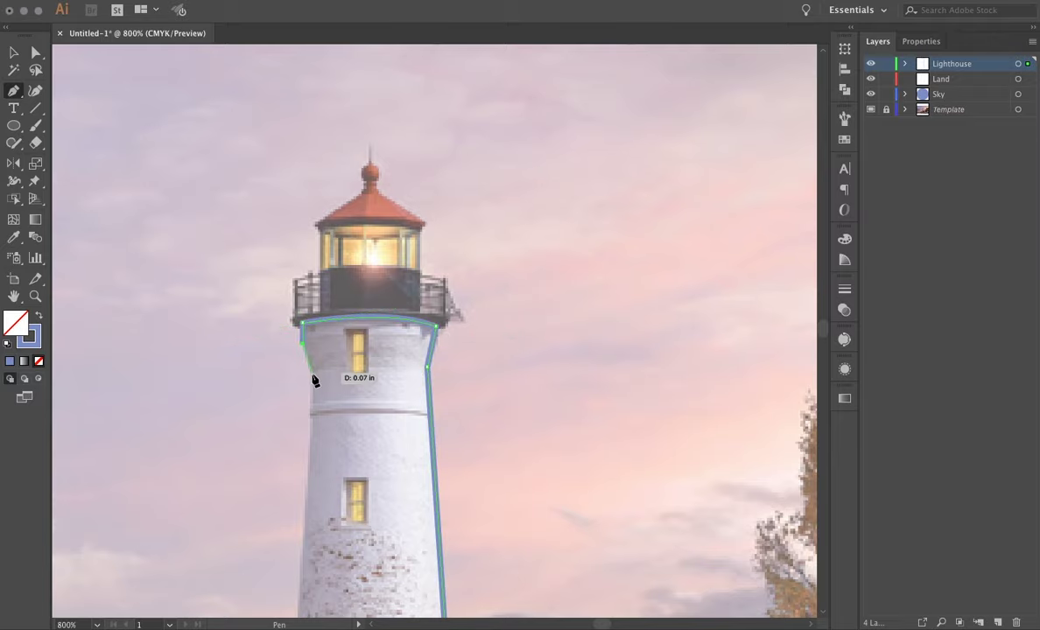
pyautogui.click(312, 376)
pyautogui.scroll(-5, 337, 565)
pyautogui.click(336, 584)
pyautogui.click(519, 583)
pyautogui.press('v')
pyautogui.scroll(5, 573, 378)
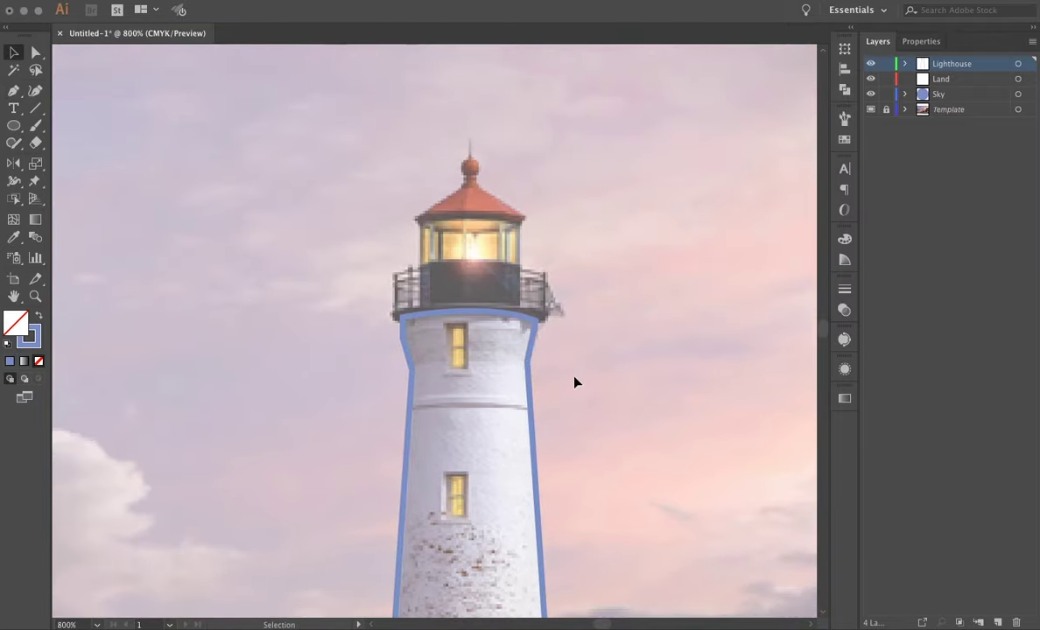
pyautogui.hotkey('shift', 'x')
pyautogui.hotkey('ctrl', 'shift', 'a')
pyautogui.click(36, 317)
# Draw a black-filled ellipse beneath the lantern gallery
pyautogui.press('p')
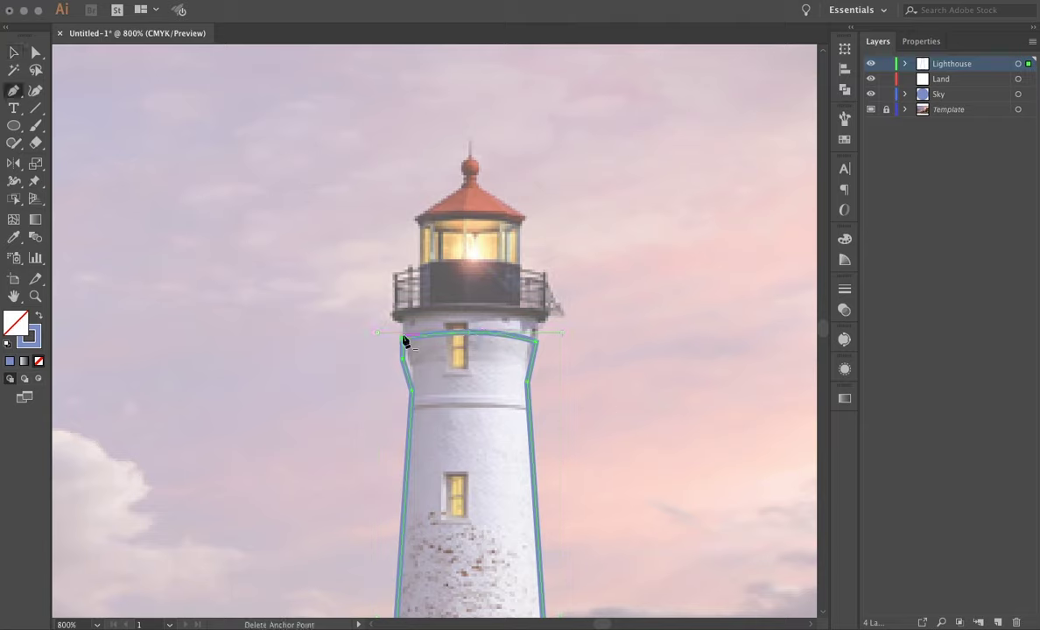
pyautogui.hotkey('shift', 'x')
pyautogui.click(649, 401)
pyautogui.moveTo(536, 337); pyautogui.dragTo(537, 336)
pyautogui.press('i')
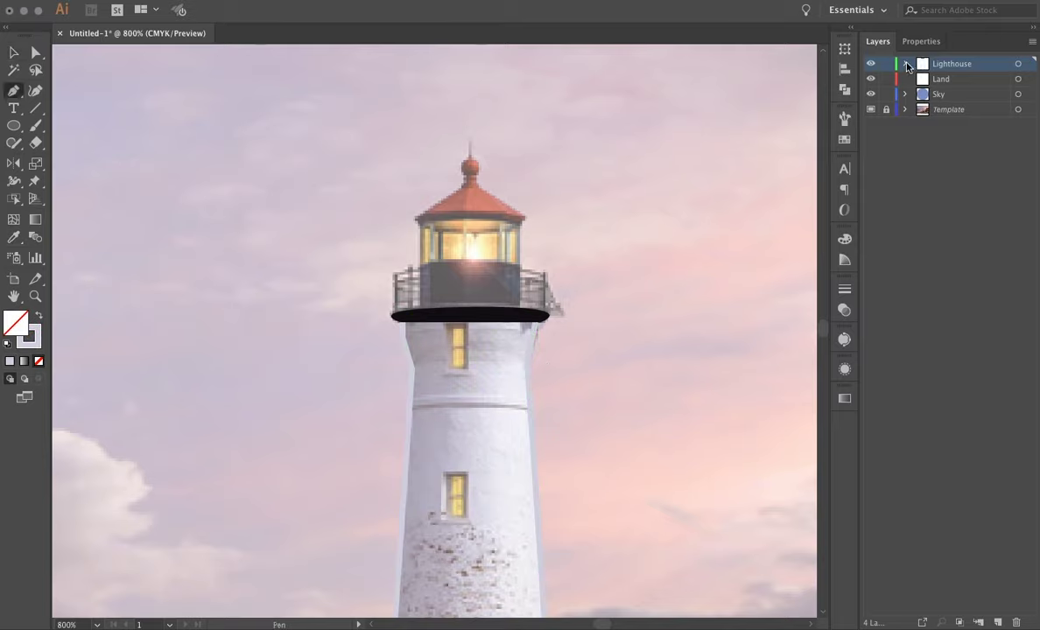
# Create Body, Platform and Light sublayers under Lighthouse, with Light below Platform
pyautogui.click(907, 66)
pyautogui.doubleClick(963, 79)
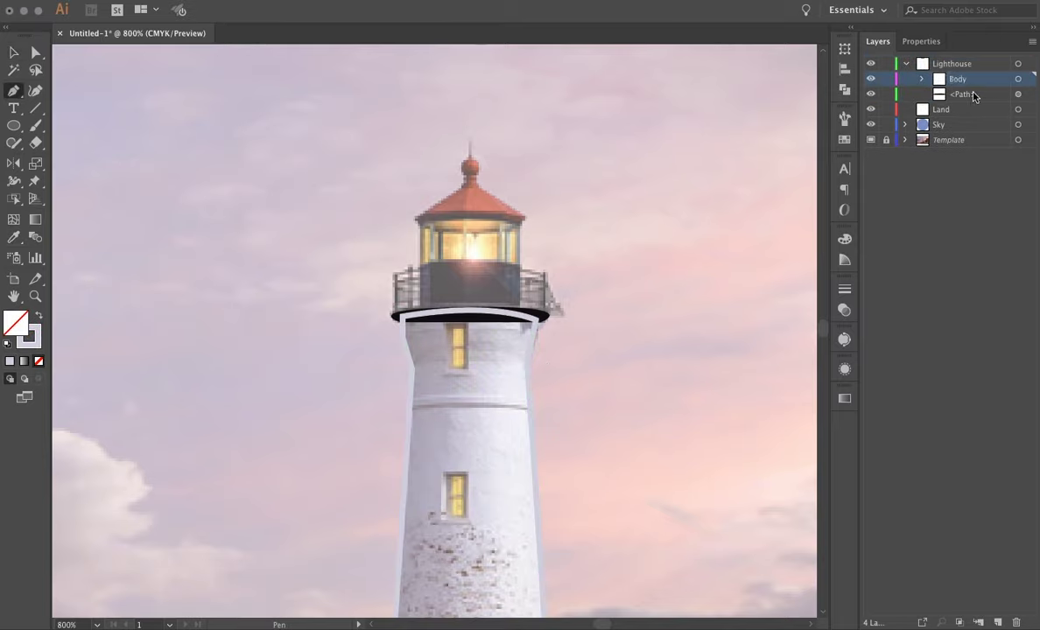
pyautogui.moveTo(975, 97); pyautogui.dragTo(963, 79)
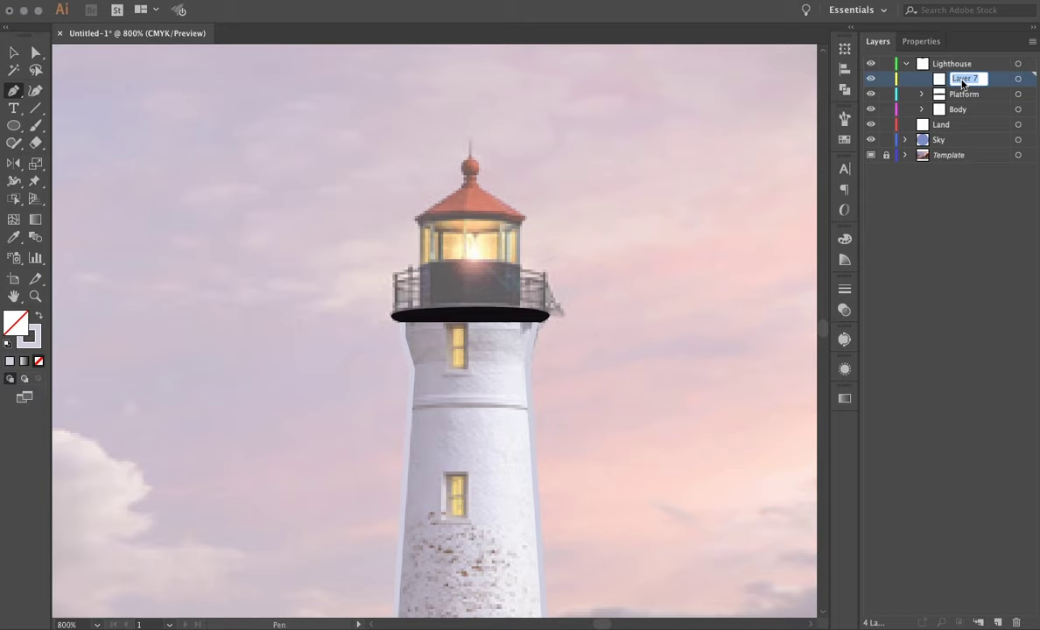
pyautogui.write('Light')
pyautogui.click(518, 309)
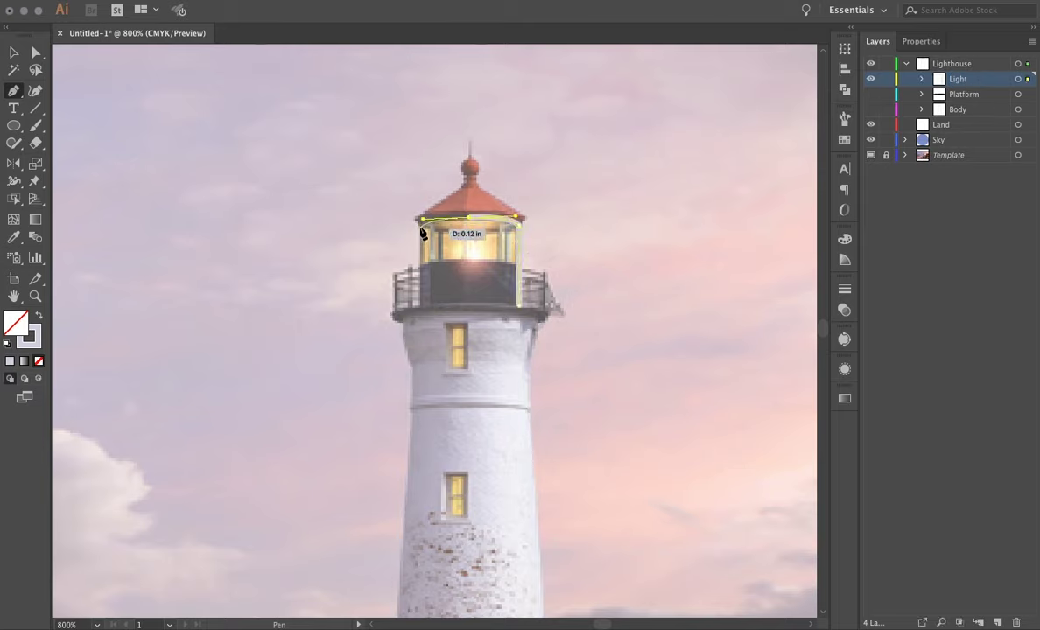
pyautogui.moveTo(958, 79); pyautogui.dragTo(958, 101)
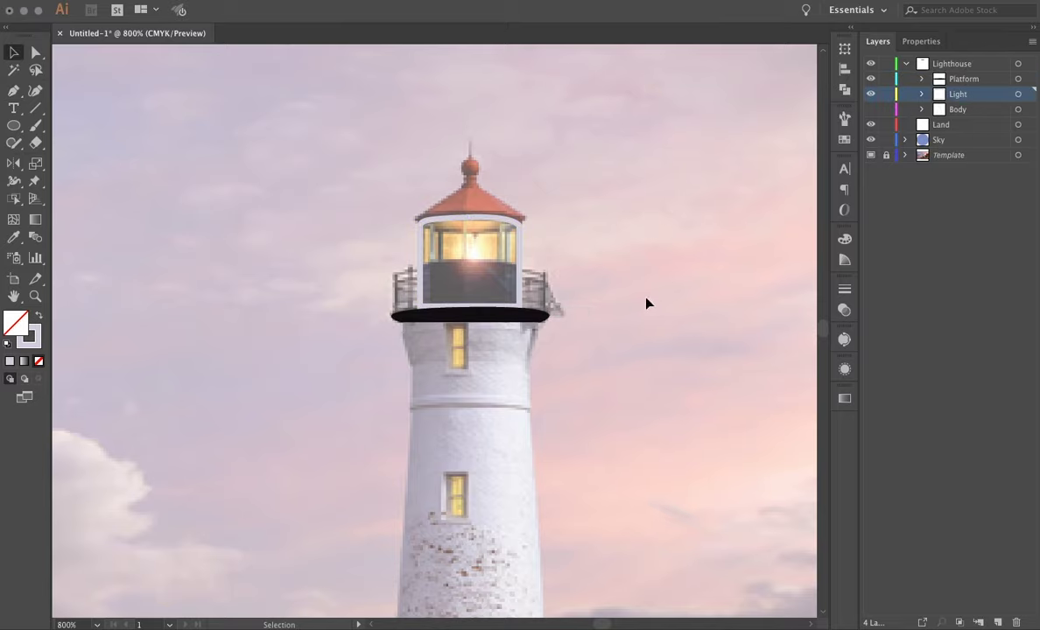
# Draw the lantern frame and yellow-filled window shapes on the tower
pyautogui.scroll(-2, 613, 375)
pyautogui.press('p')
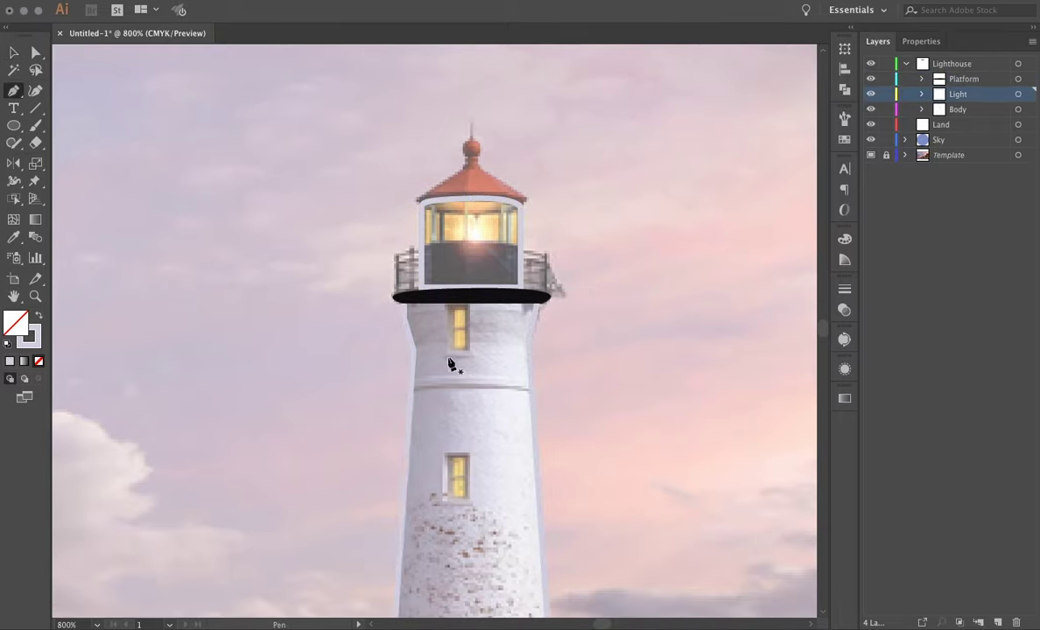
pyautogui.scroll(-2, 455, 353)
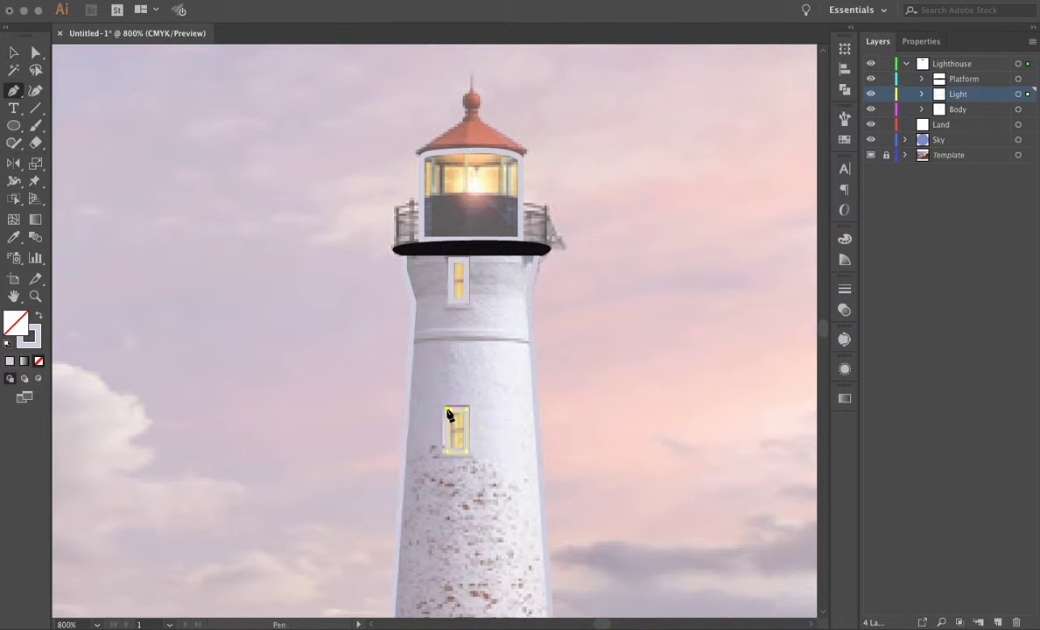
pyautogui.scroll(-3, 499, 529)
pyautogui.scroll(1, 471, 186)
pyautogui.press('i')
pyautogui.click(488, 76)
pyautogui.press('v')
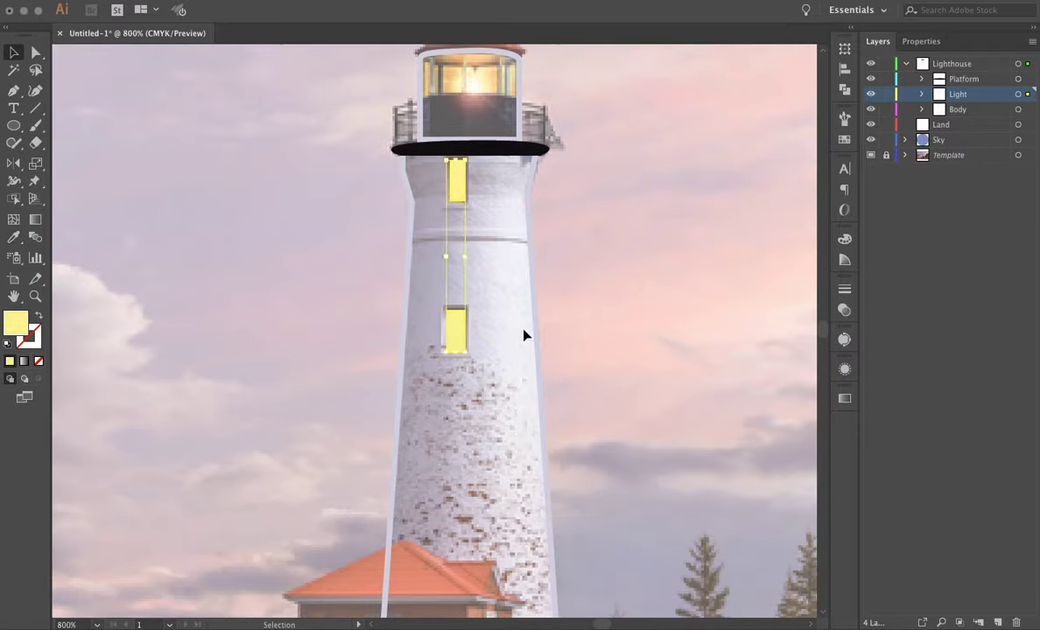
pyautogui.click(524, 335)
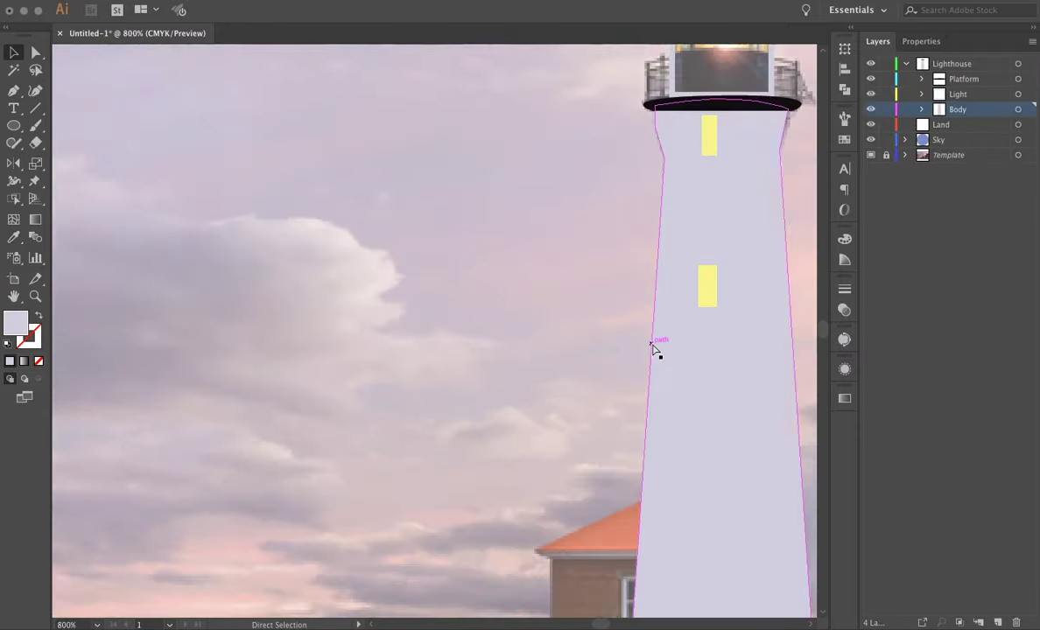
# Trace a pale frame around the lantern's glass window
pyautogui.scroll(5, 657, 348)
pyautogui.click(620, 336)
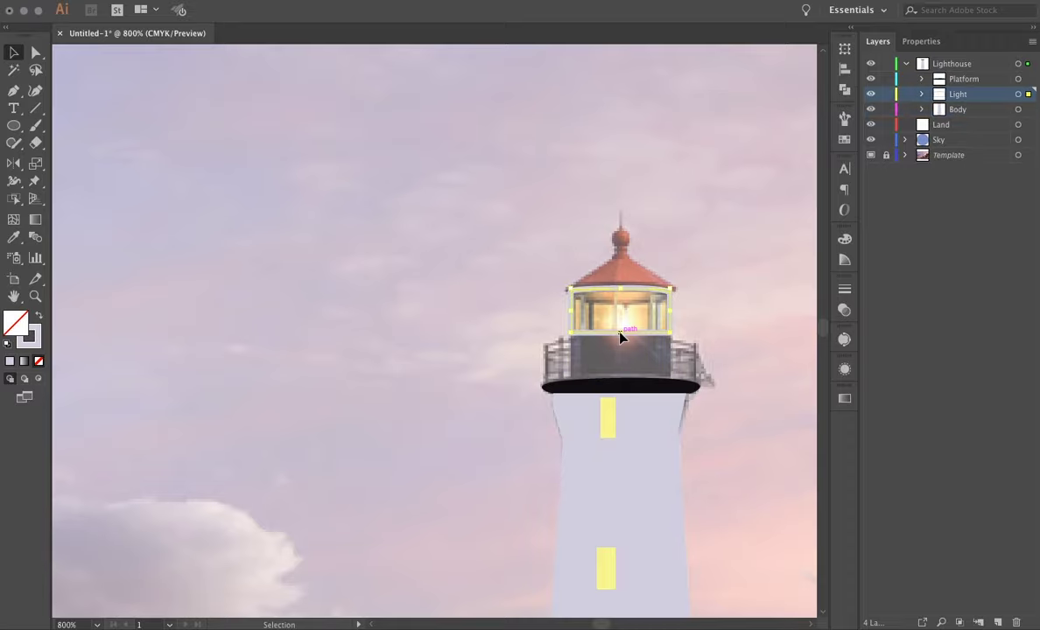
pyautogui.hotkey('ctrl', '+')
pyautogui.hotkey('ctrl', '+')
pyautogui.hotkey('ctrl', '+')
pyautogui.press('p')
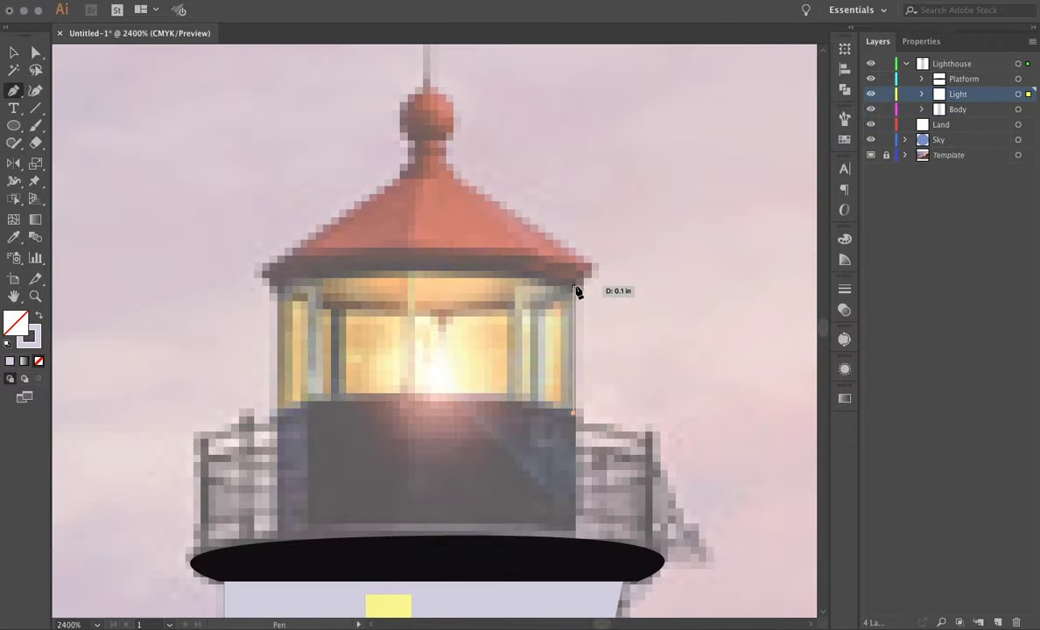
pyautogui.click(278, 289)
pyautogui.click(279, 412)
pyautogui.moveTo(494, 404); pyautogui.dragTo(496, 408)
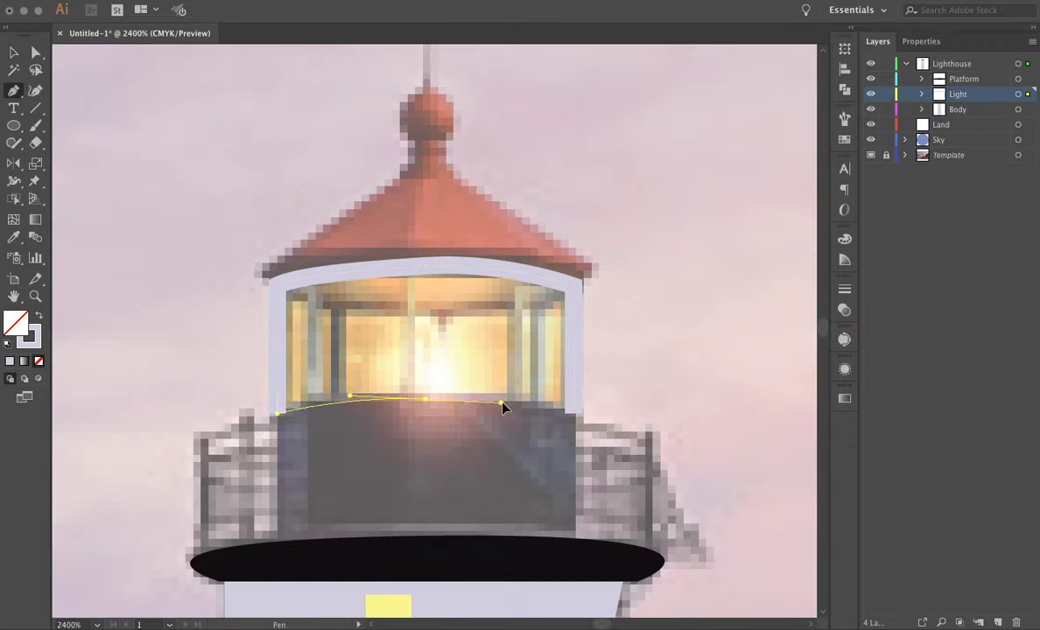
pyautogui.click(573, 412)
pyautogui.click(574, 287)
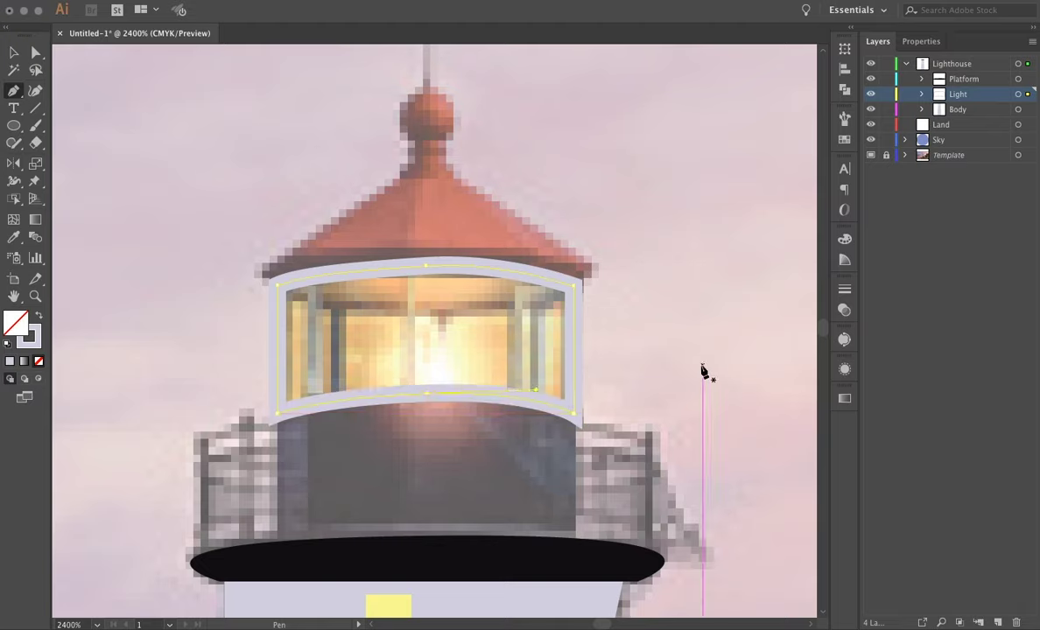
# Draw a black base block beneath the lantern on the Platform sublayer
pyautogui.click(541, 470)
pyautogui.press('p')
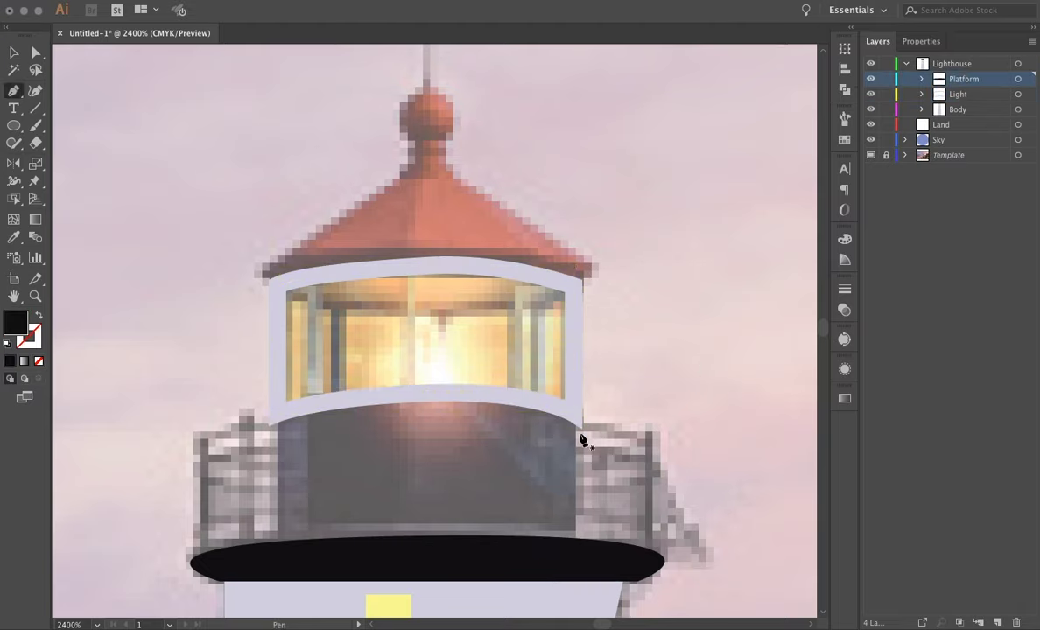
pyautogui.click(574, 545)
pyautogui.click(278, 555)
pyautogui.click(277, 415)
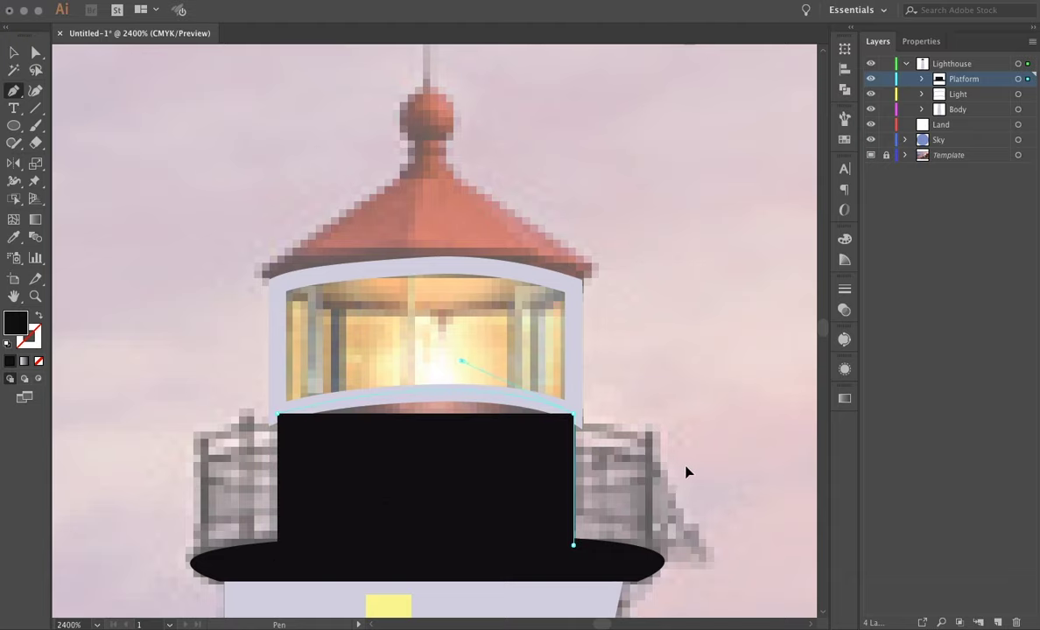
pyautogui.hotkey('ctrl', 'j')
pyautogui.press('v')
pyautogui.click(471, 248)
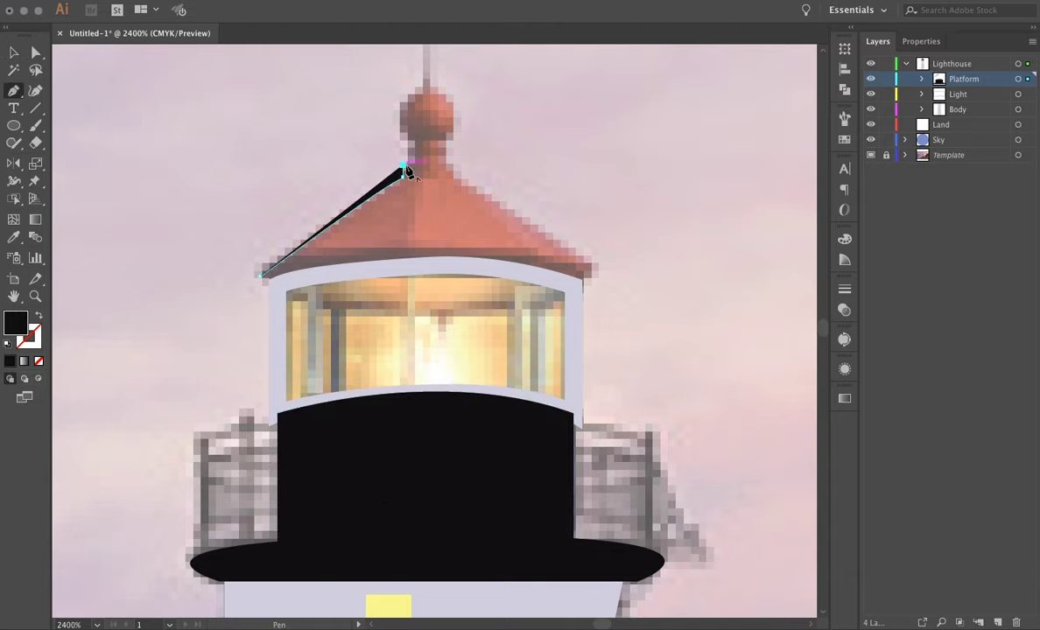
# Trace the roof topped with a ball and fill it brown #996432
pyautogui.click(415, 141)
pyautogui.moveTo(426, 88); pyautogui.dragTo(440, 95)
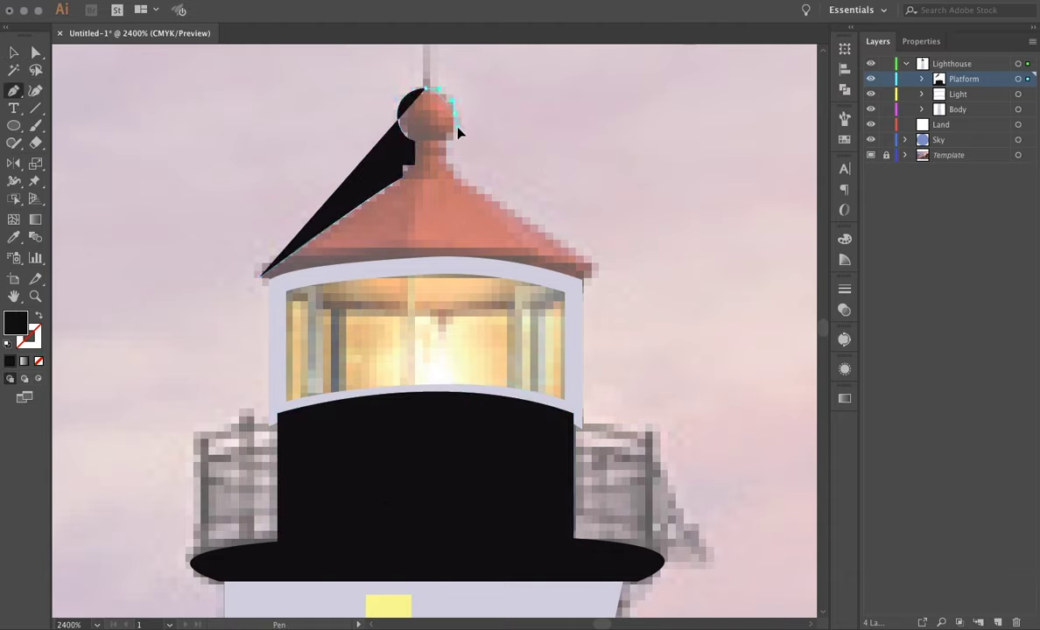
pyautogui.click(440, 141)
pyautogui.click(441, 162)
pyautogui.click(454, 175)
pyautogui.click(592, 269)
pyautogui.moveTo(298, 285); pyautogui.dragTo(426, 267)
pyautogui.click(261, 278)
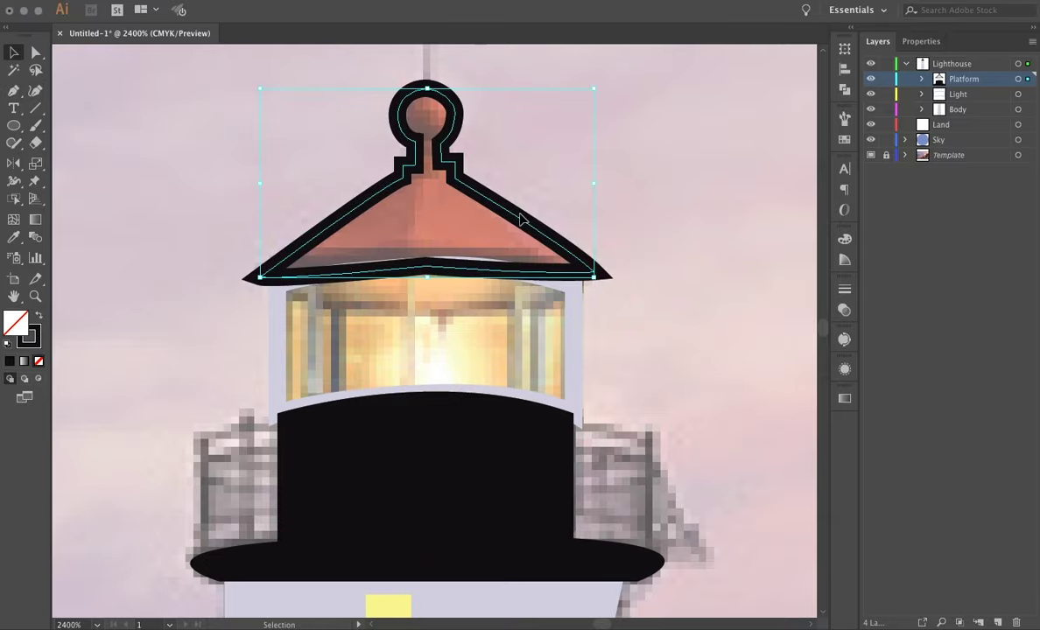
pyautogui.doubleClick(15, 322)
pyautogui.write('996432')
pyautogui.click(589, 90)
pyautogui.press('i')
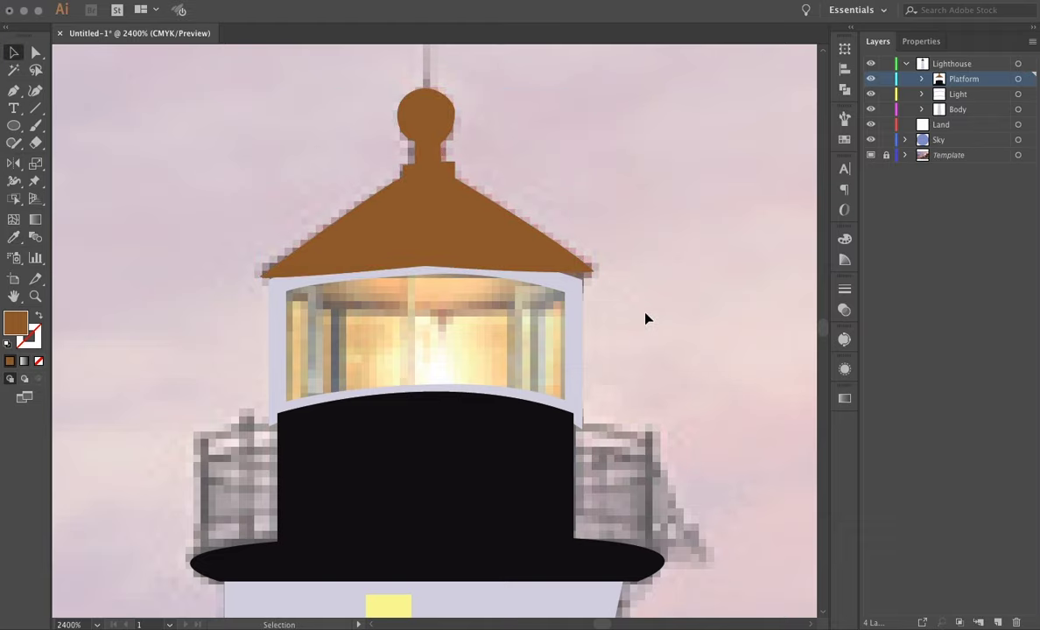
# Draw black vertical railing posts on the gallery's right and left sides
pyautogui.click(38, 319)
pyautogui.click(652, 557)
pyautogui.click(651, 429)
pyautogui.press('v')
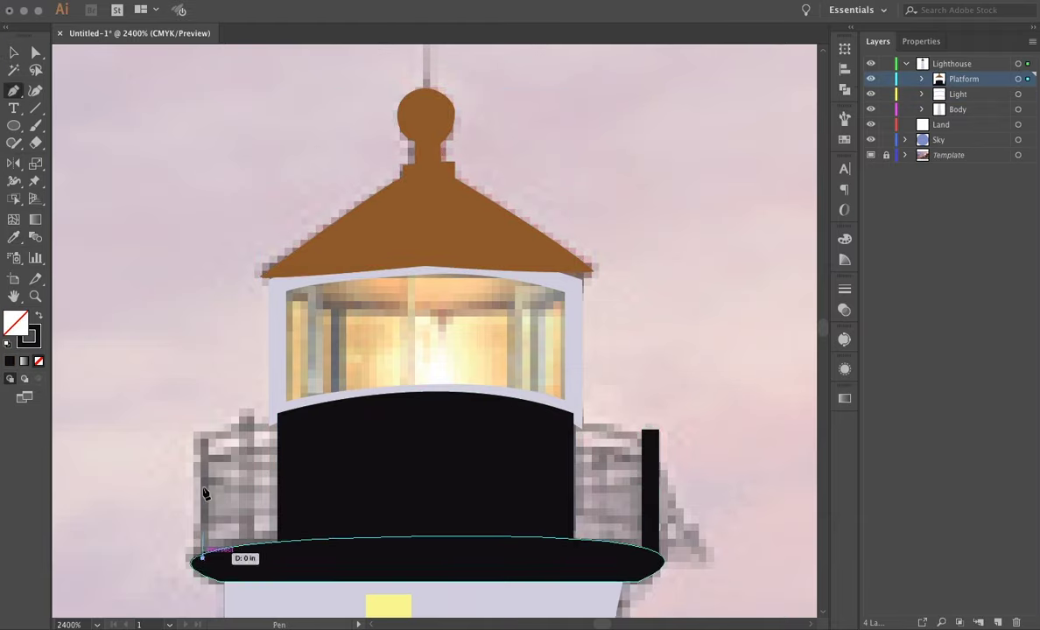
pyautogui.click(202, 558)
pyautogui.click(203, 430)
pyautogui.press('v')
pyautogui.click(923, 41)
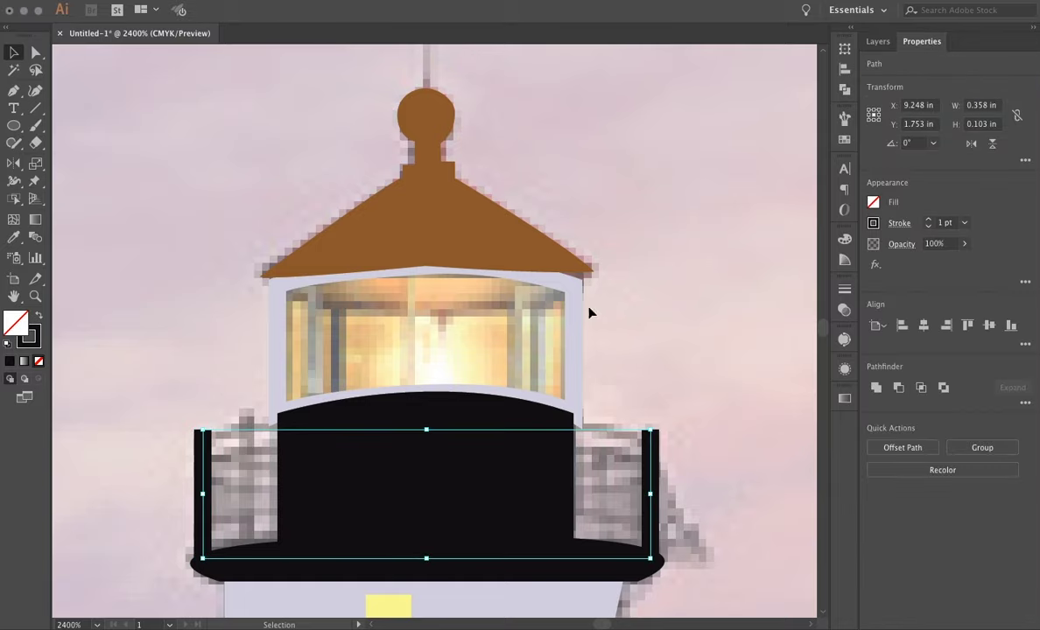
# Fill the lantern window with an orange-yellow-orange linear gradient using three stops
pyautogui.click(204, 557)
pyautogui.click(581, 349)
pyautogui.click(24, 360)
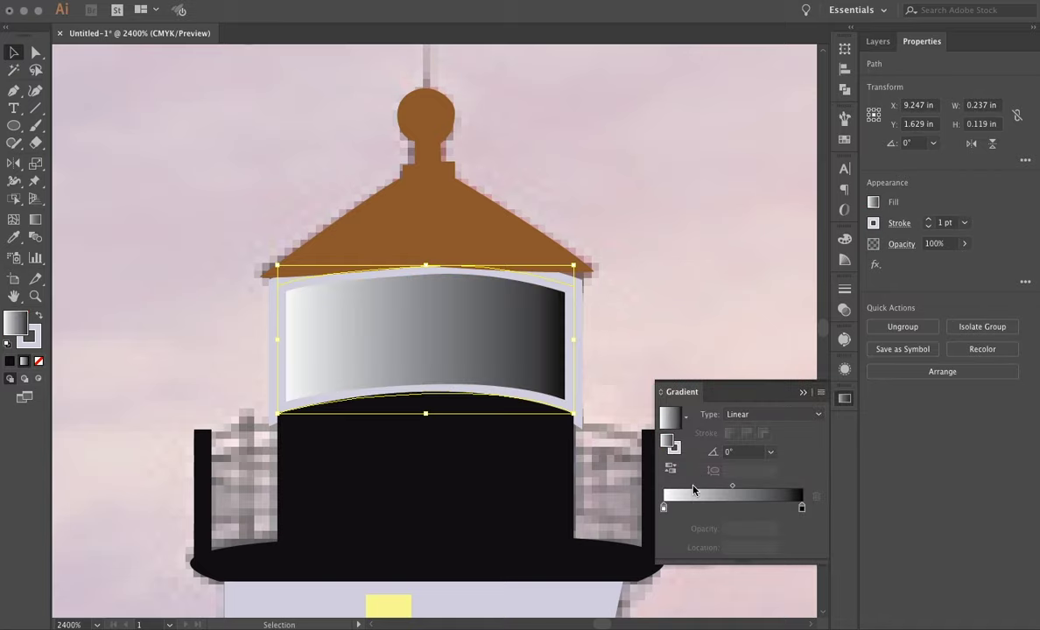
pyautogui.click(734, 508)
pyautogui.doubleClick(802, 507)
pyautogui.click(758, 363)
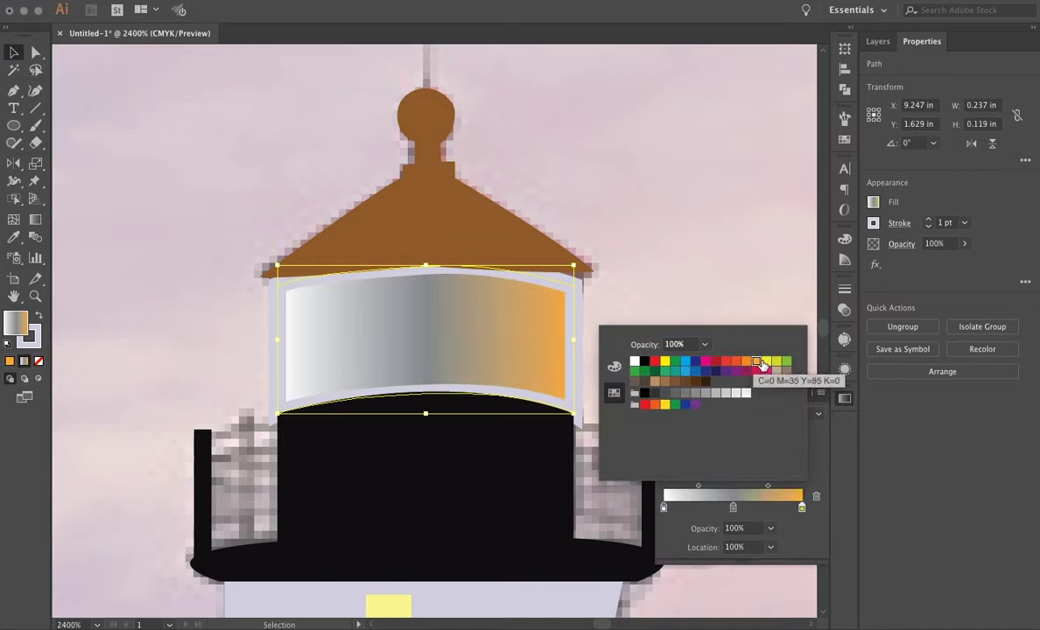
pyautogui.click(758, 362)
pyautogui.doubleClick(733, 508)
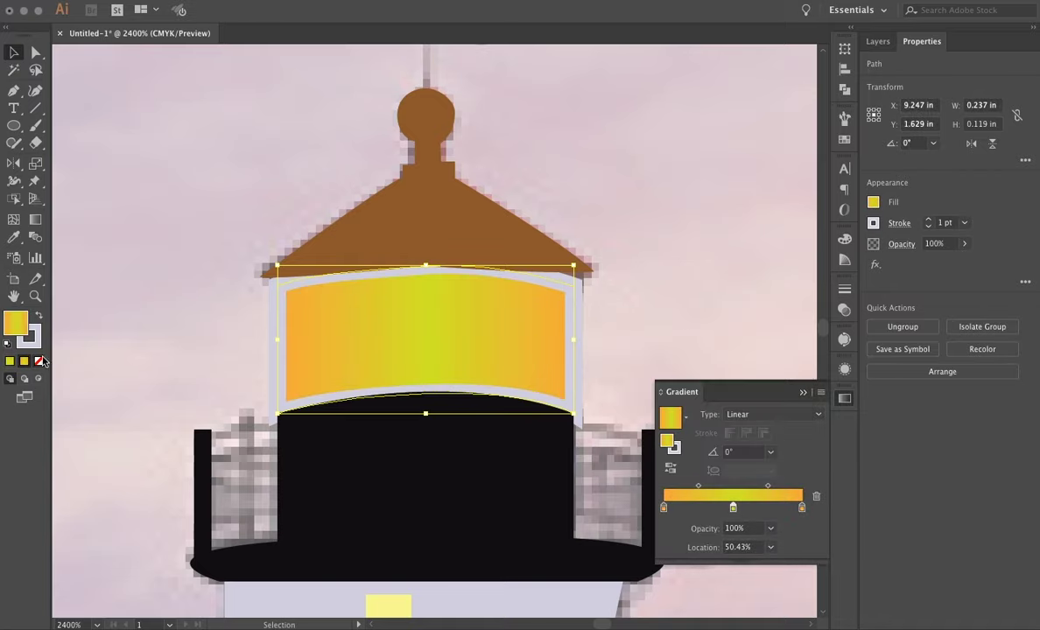
# Delete the old brown roof shape
pyautogui.hotkey('ctrl', 'shift', 'a')
pyautogui.click(552, 267)
pyautogui.press('Delete')
# Draw a curved black bar on the right railing and stack copies downward
pyautogui.press('p')
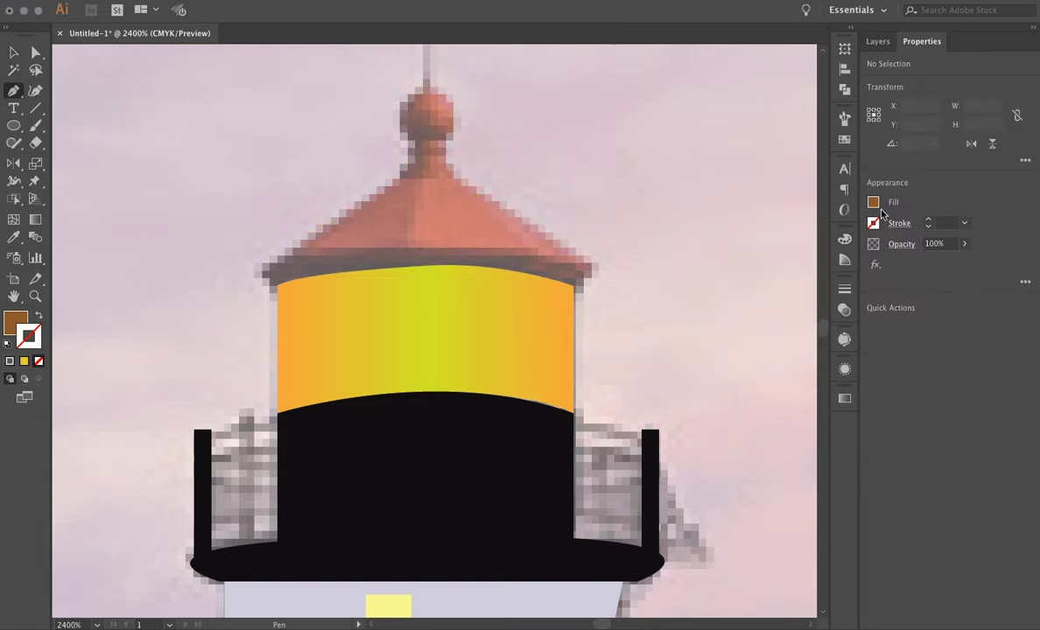
pyautogui.click(650, 472)
pyautogui.press('p')
pyautogui.click(646, 432)
pyautogui.moveTo(574, 426); pyautogui.dragTo(539, 429)
pyautogui.press('v')
pyautogui.moveTo(610, 434); pyautogui.dragTo(610, 497)
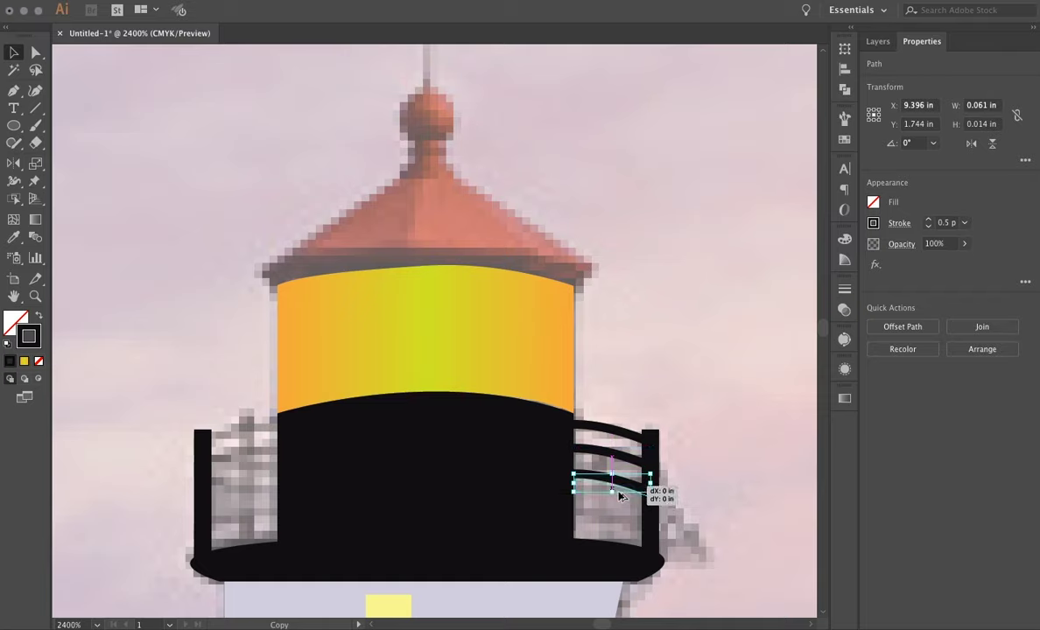
pyautogui.click(759, 509)
# Add curved black bars with copies down the left railing
pyautogui.press('p')
pyautogui.click(204, 436)
pyautogui.moveTo(280, 429); pyautogui.dragTo(278, 425)
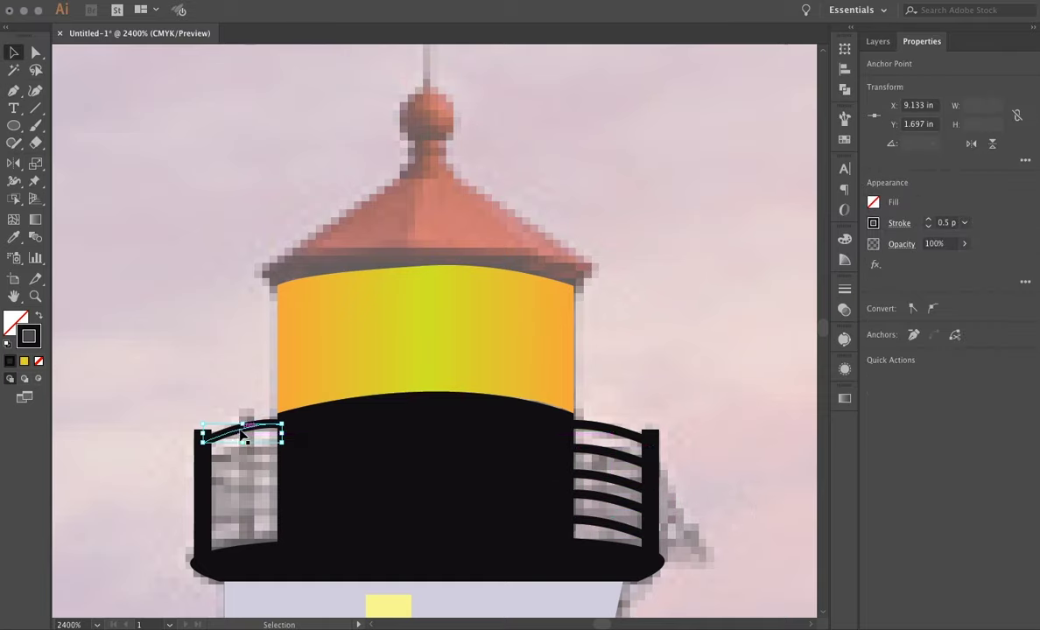
pyautogui.moveTo(232, 458)
pyautogui.mouseDown()
pyautogui.moveTo(243, 471)
pyautogui.moveTo(239, 512)
pyautogui.moveTo(255, 520)
pyautogui.moveTo(264, 452)
pyautogui.mouseUp()
pyautogui.click(731, 338)
pyautogui.click(715, 332)
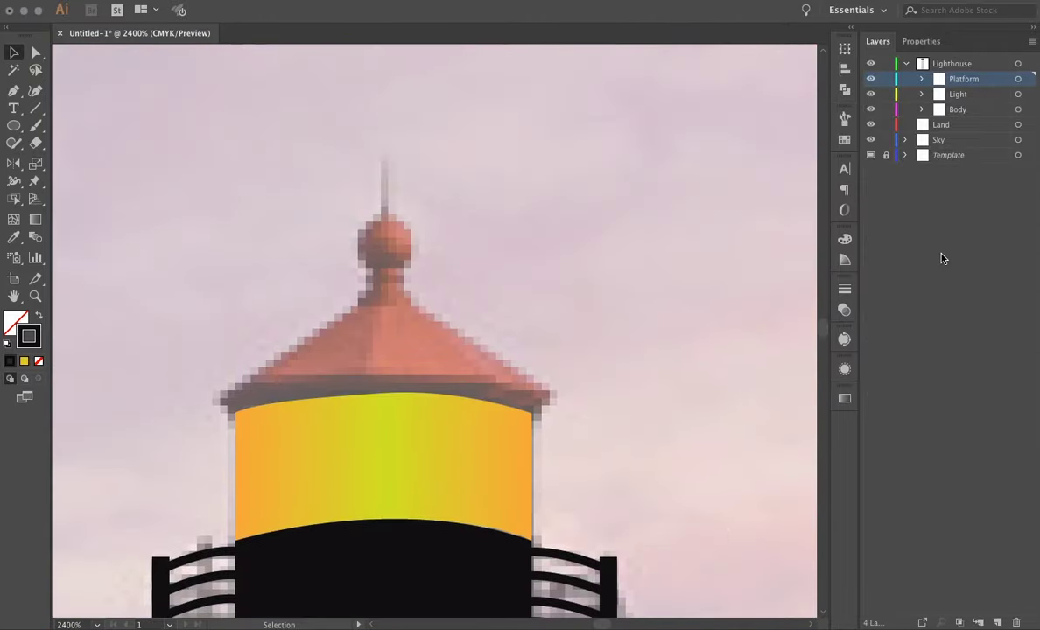
# Trace a new red roof with a red ball on top of the lighthouse
pyautogui.press('p')
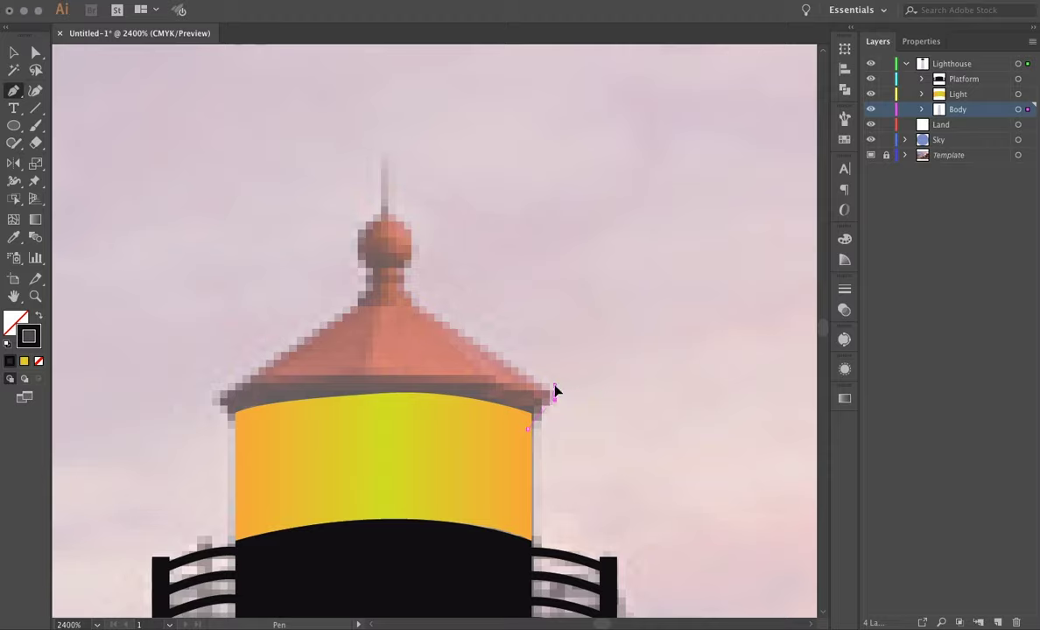
pyautogui.click(408, 300)
pyautogui.click(407, 230)
pyautogui.click(226, 402)
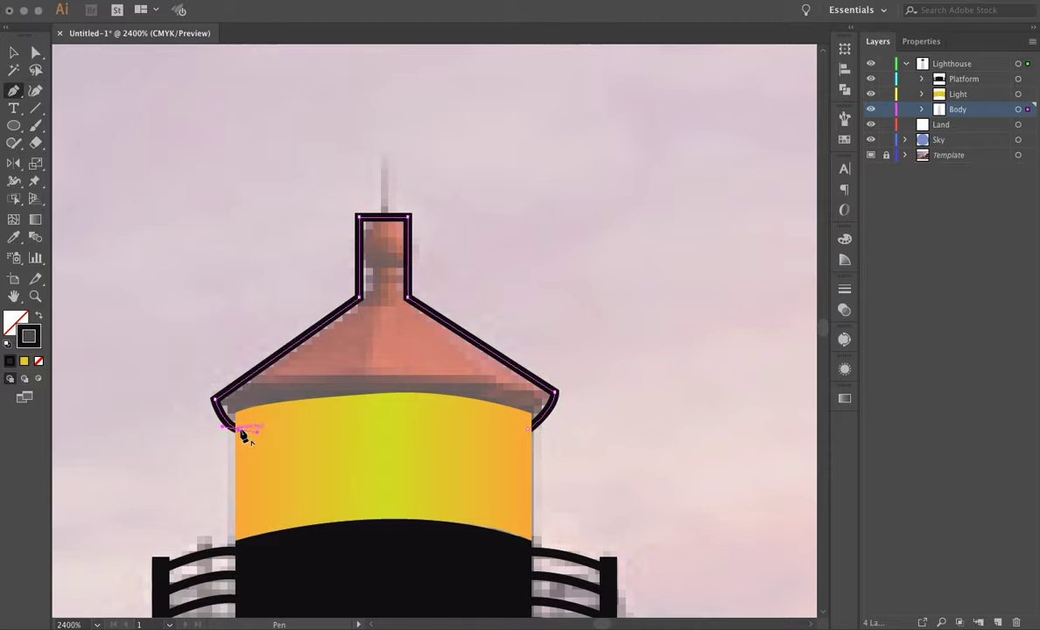
pyautogui.press('v')
pyautogui.hotkey('shift', 'x')
pyautogui.doubleClick(15, 322)
pyautogui.press('Return')
pyautogui.click(548, 221)
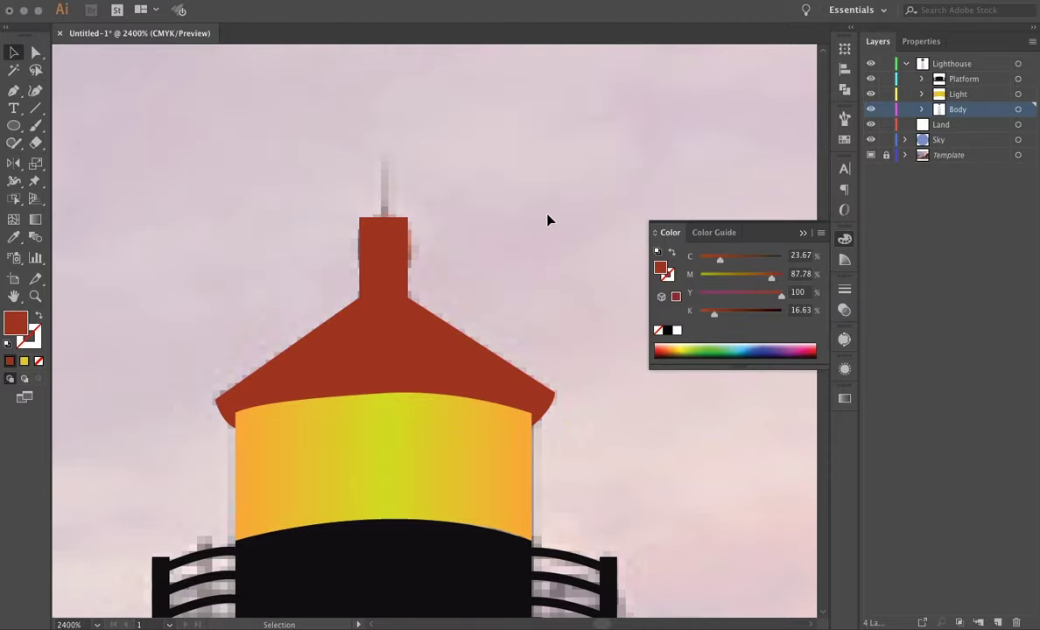
pyautogui.moveTo(423, 249); pyautogui.dragTo(406, 242)
pyautogui.press('v')
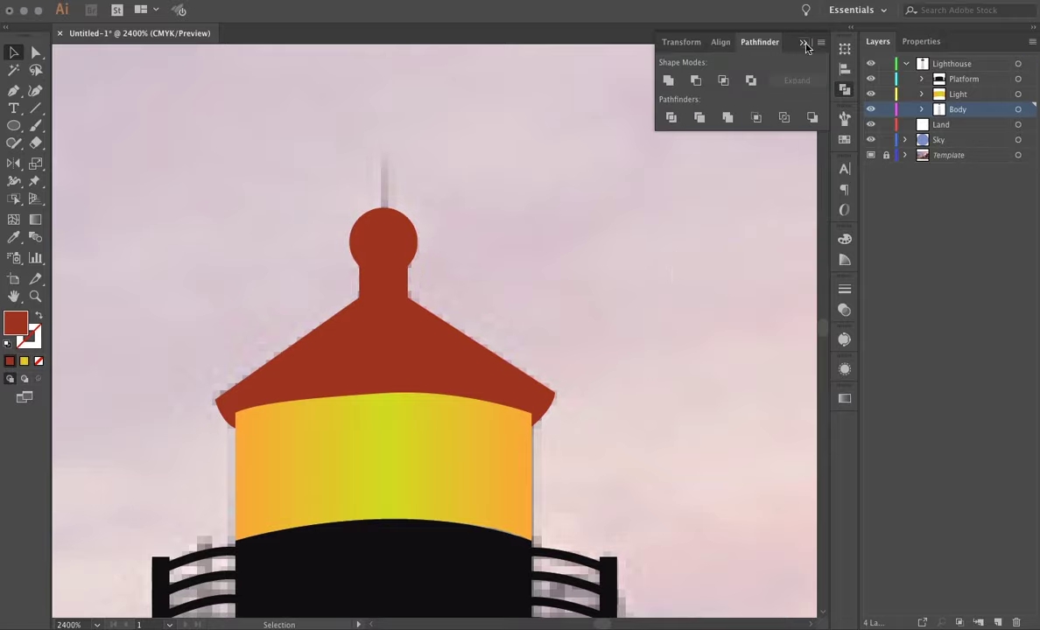
pyautogui.scroll(-10, 689, 375)
pyautogui.scroll(5, 690, 375)
# Draw a pale yellow diamond in the lantern's light band on the Light layer
pyautogui.click(958, 94)
pyautogui.press('p')
pyautogui.click(665, 264)
pyautogui.moveTo(630, 333); pyautogui.dragTo(690, 275)
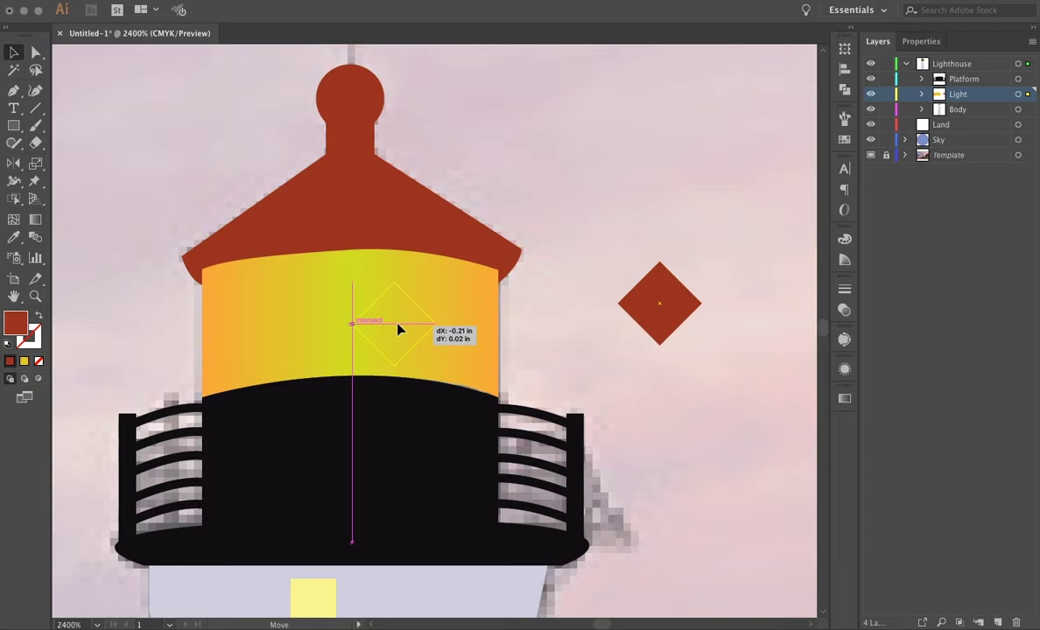
pyautogui.moveTo(423, 328); pyautogui.dragTo(402, 330)
pyautogui.doubleClick(15, 323)
pyautogui.click(302, 89)
pyautogui.click(590, 93)
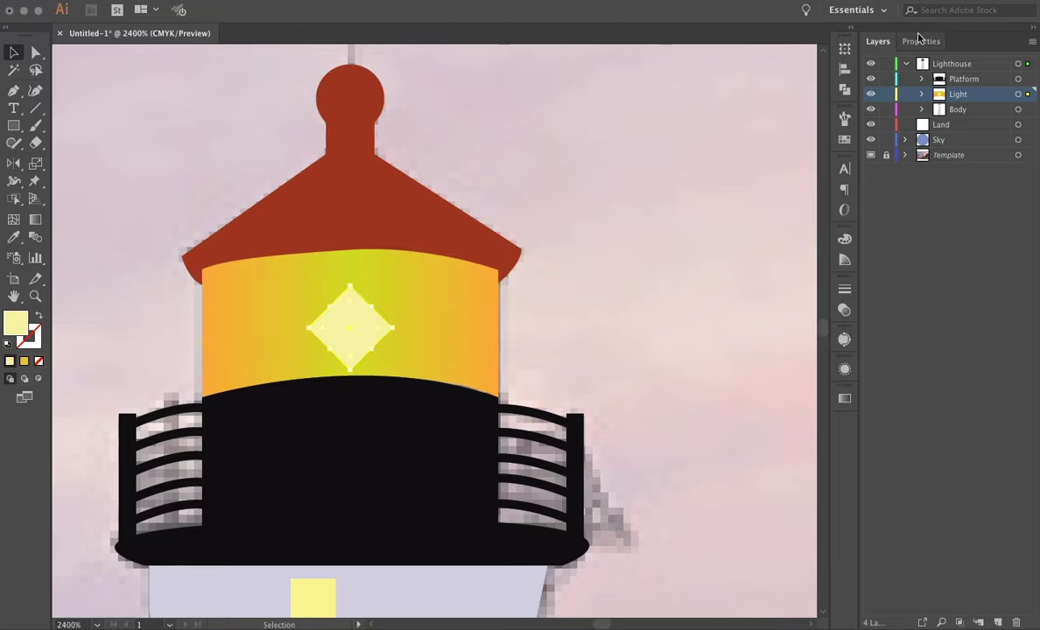
# Apply a strengthened Radial Blur to the diamond and nudge the glow into place
pyautogui.click(921, 41)
pyautogui.click(875, 264)
pyautogui.click(831, 503)
pyautogui.moveTo(439, 194); pyautogui.dragTo(482, 193)
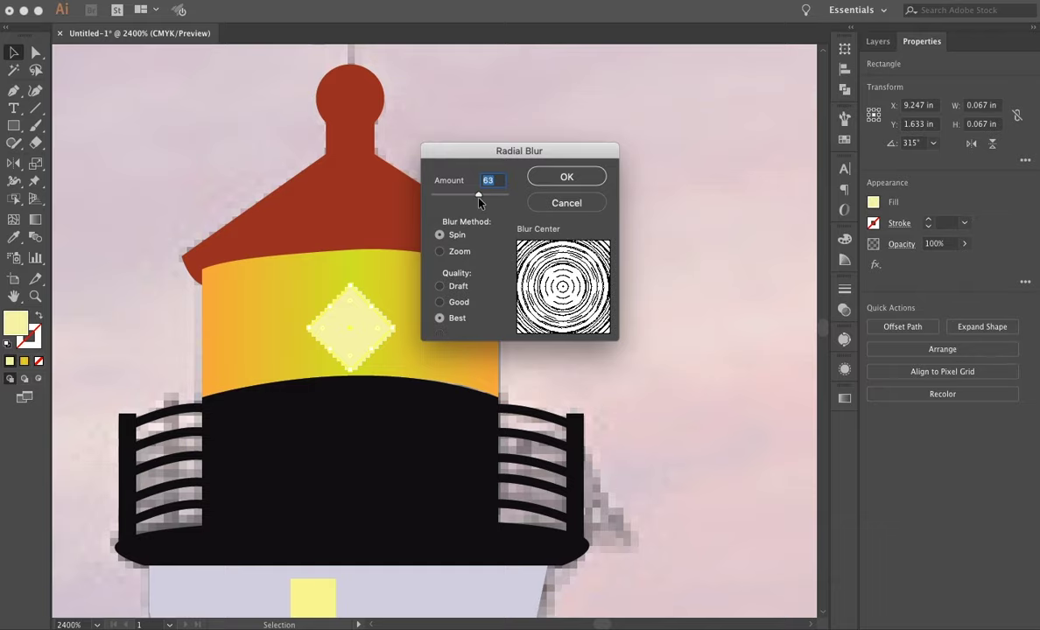
pyautogui.click(566, 177)
pyautogui.click(634, 324)
pyautogui.moveTo(351, 331); pyautogui.dragTo(360, 322)
pyautogui.click(370, 348)
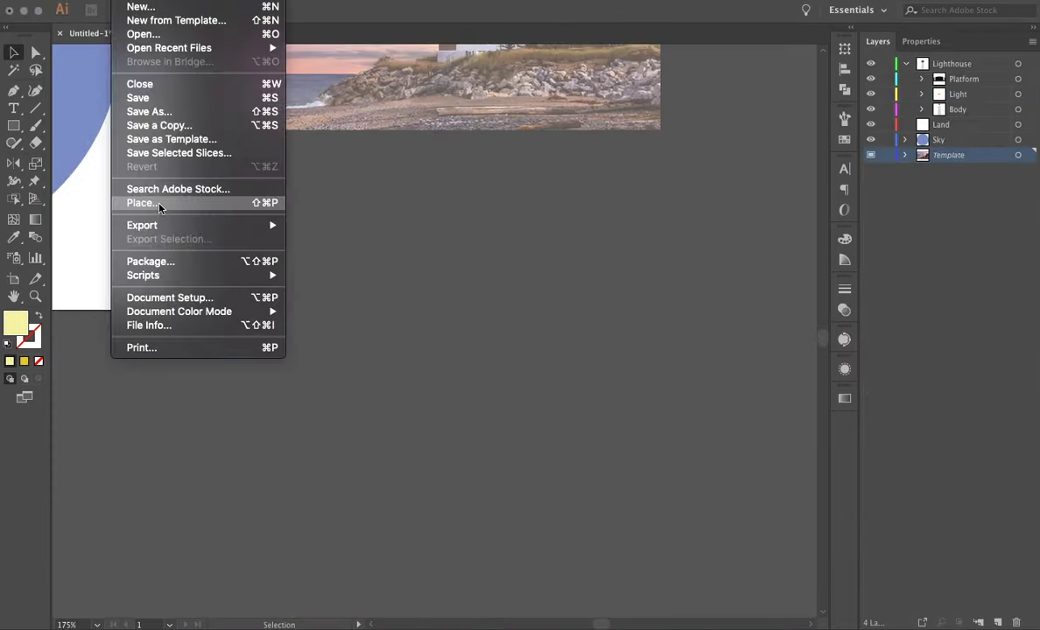
# Place a lighthouse photo, mirror it horizontally, and lock the Template layer
pyautogui.click(141, 204)
pyautogui.moveTo(714, 463); pyautogui.dragTo(666, 457)
pyautogui.rightClick(525, 359)
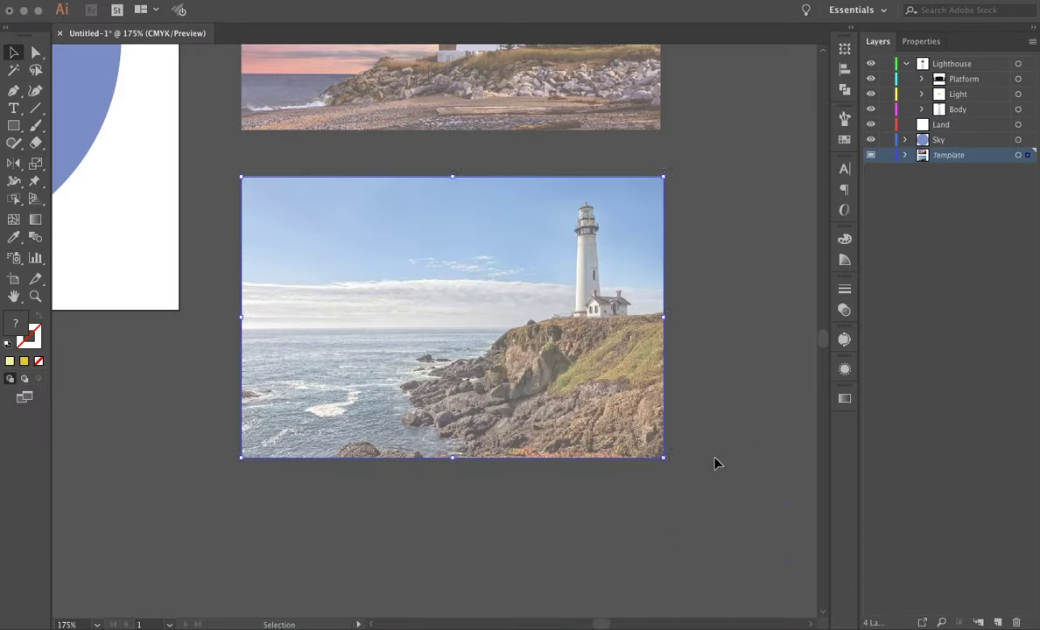
pyautogui.click(697, 516)
pyautogui.click(850, 564)
pyautogui.click(886, 155)
pyautogui.click(905, 63)
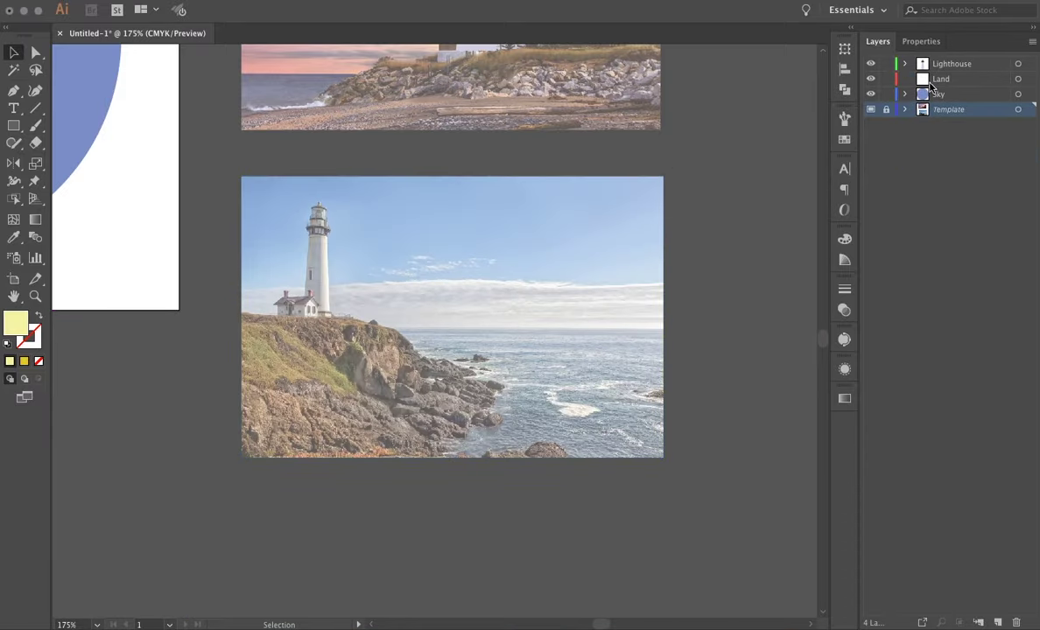
# Pen-draw the cliff land shape on the Land layer
pyautogui.click(940, 79)
pyautogui.press('p')
pyautogui.scroll(3, 289, 328)
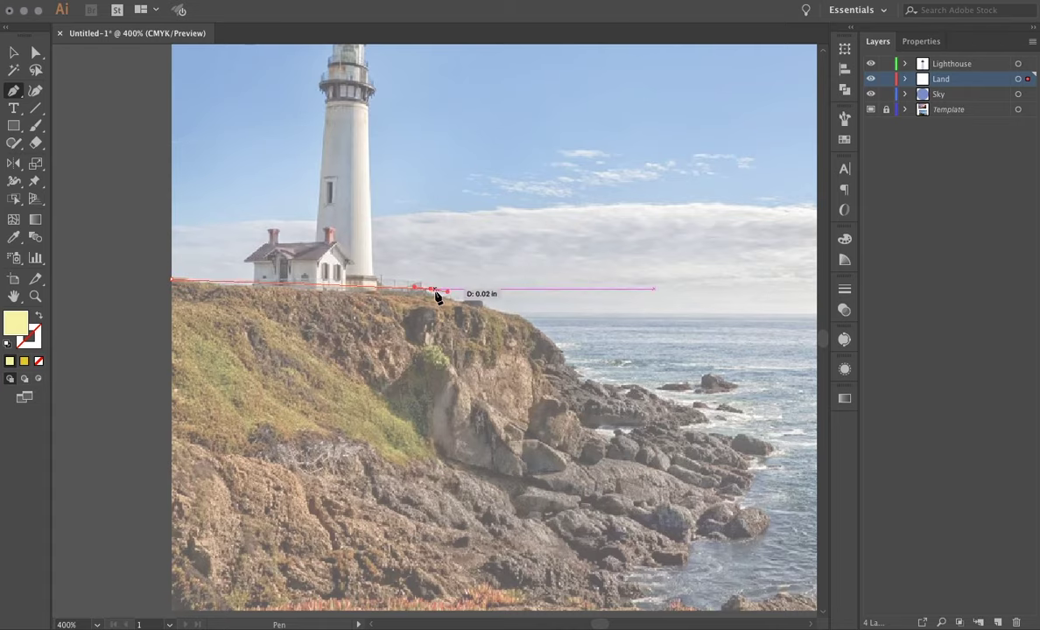
pyautogui.click(536, 517)
pyautogui.scroll(-2, 434, 448)
pyautogui.click(579, 561)
pyautogui.click(176, 563)
pyautogui.click(176, 226)
# Fill the land shape and fit it into the circle's lower left
pyautogui.hotkey('shift', 'x')
pyautogui.hotkey('ctrl', '0')
pyautogui.moveTo(557, 285); pyautogui.dragTo(259, 262)
pyautogui.moveTo(398, 405); pyautogui.dragTo(487, 565)
pyautogui.moveTo(352, 260); pyautogui.dragTo(352, 351)
pyautogui.click(309, 442)
# Give the land a linear brown gradient and clip it with a clipping mask
pyautogui.press('.')
pyautogui.click(774, 414)
pyautogui.click(727, 387)
pyautogui.doubleClick(664, 508)
pyautogui.click(696, 382)
pyautogui.doubleClick(802, 507)
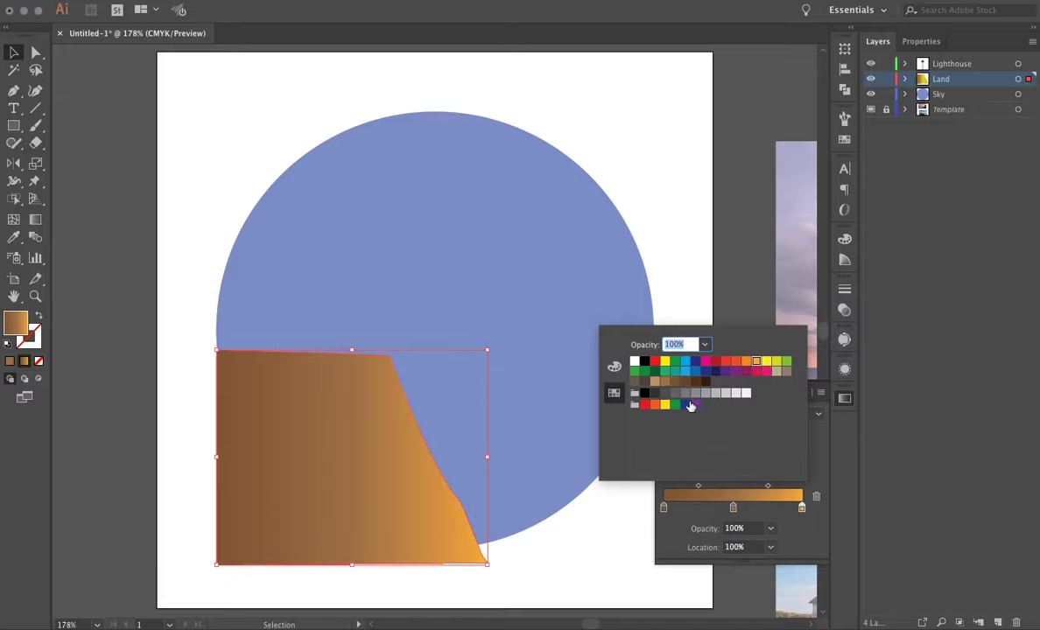
pyautogui.click(696, 381)
pyautogui.click(649, 524)
pyautogui.rightClick(275, 401)
pyautogui.rightClick(291, 346)
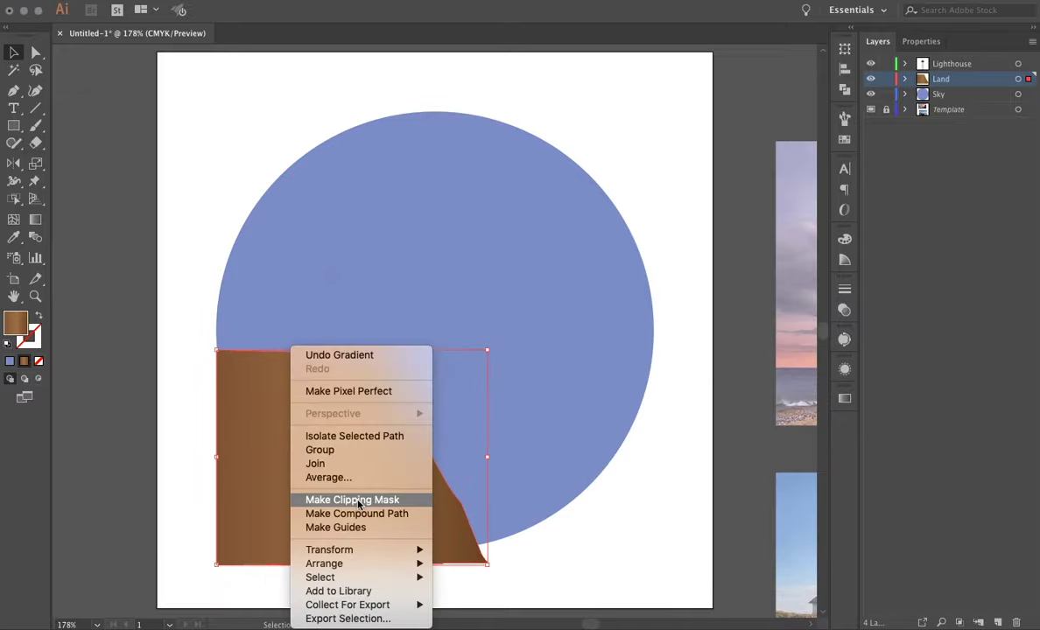
pyautogui.click(358, 505)
# Move the lighthouse artwork onto the cliff and enlarge it to fit
pyautogui.hscroll(10, 613, 494)
pyautogui.click(614, 301)
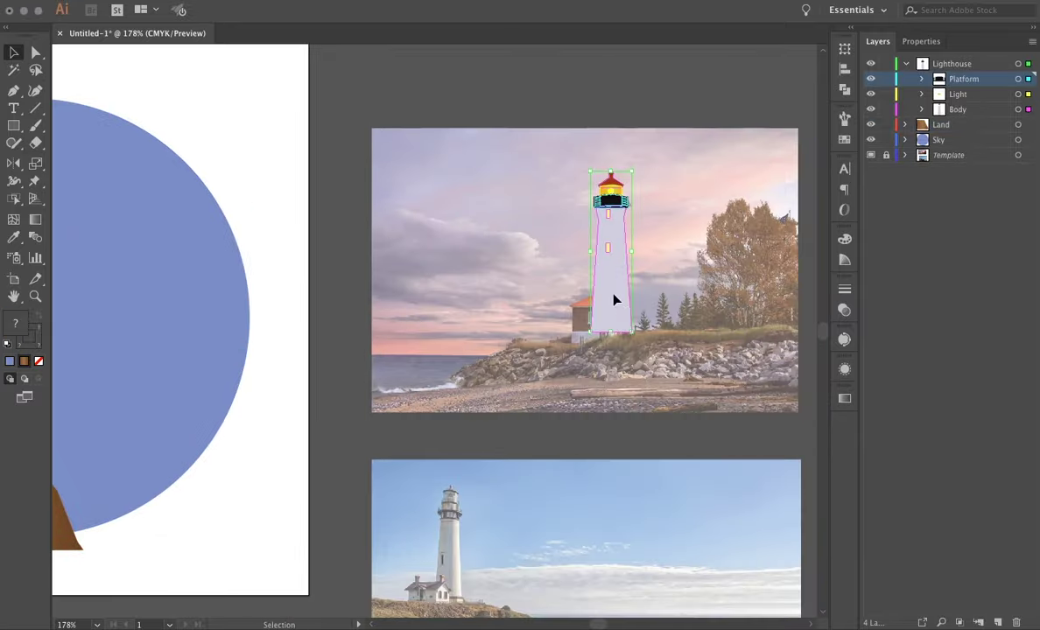
pyautogui.moveTo(614, 300); pyautogui.dragTo(318, 242)
pyautogui.moveTo(445, 297); pyautogui.dragTo(355, 455)
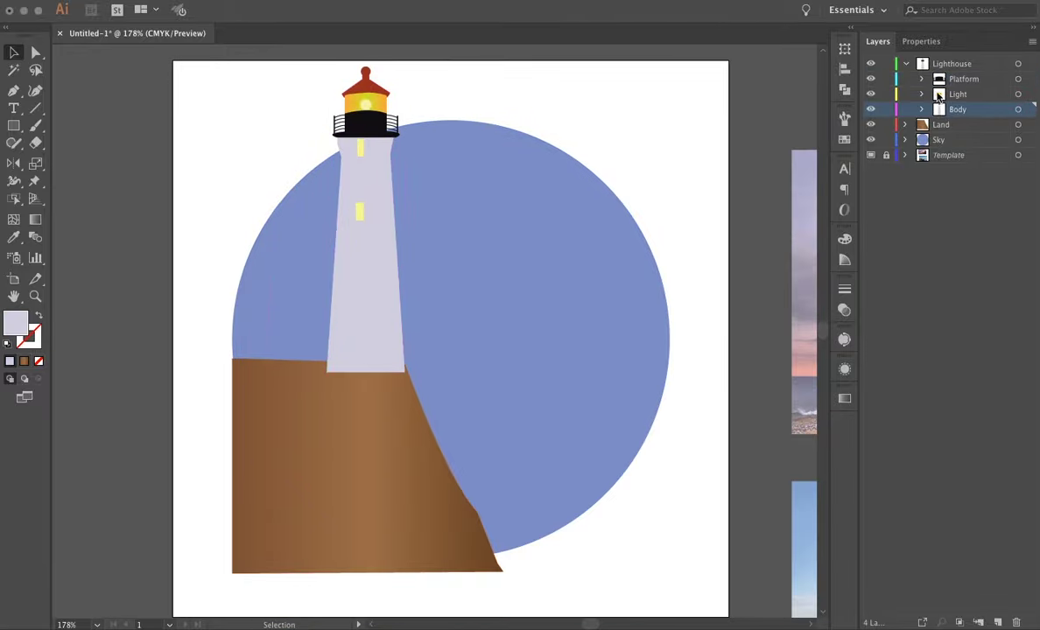
pyautogui.moveTo(363, 316); pyautogui.dragTo(302, 321)
# Select the land shape and pan around to check the scene
pyautogui.click(263, 412)
pyautogui.scroll(-3, 120, 437)
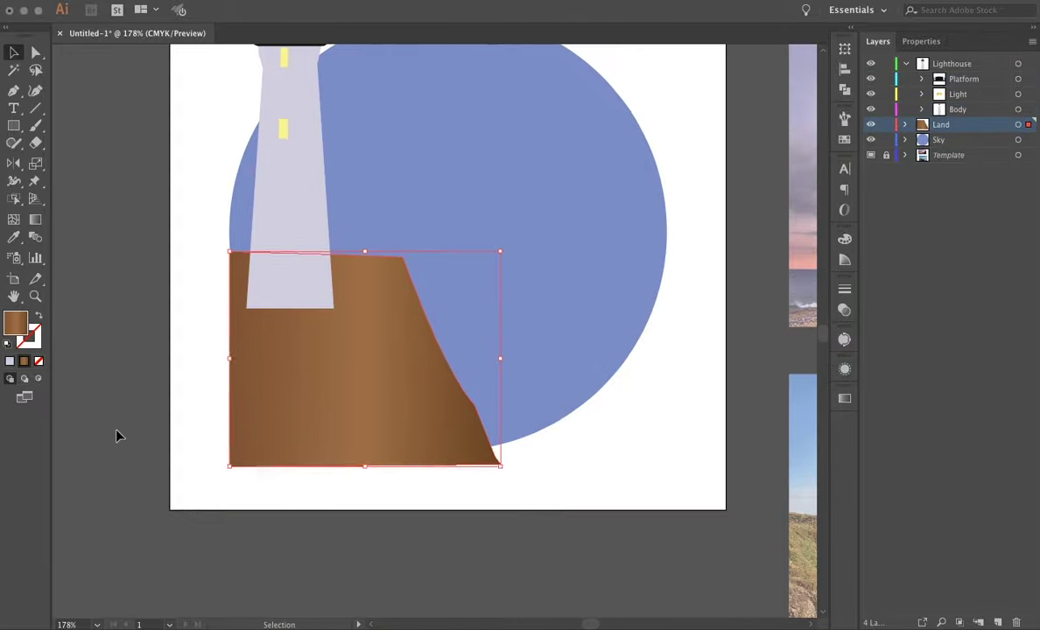
pyautogui.hscroll(5, 588, 423)
pyautogui.hscroll(-3, 183, 371)
pyautogui.scroll(-4, 536, 495)
pyautogui.hscroll(5, 537, 495)
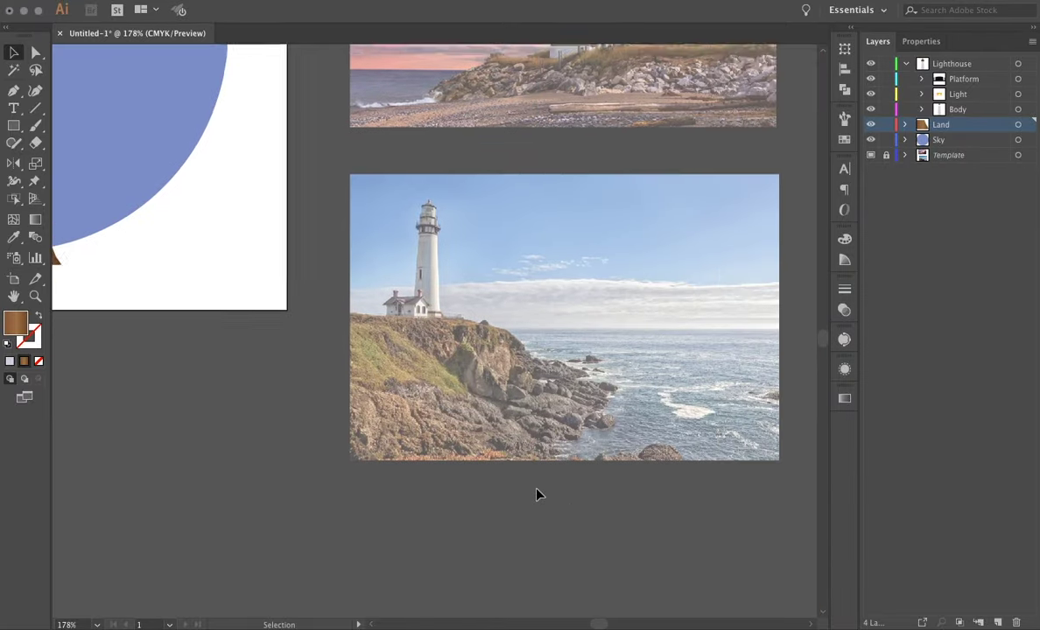
pyautogui.scroll(4, 538, 495)
pyautogui.hscroll(-5, 538, 495)
# Draw small rock ellipses and pucker and warp them into irregular shapes
pyautogui.moveTo(14, 125); pyautogui.dragTo(88, 161)
pyautogui.moveTo(272, 426); pyautogui.dragTo(230, 480)
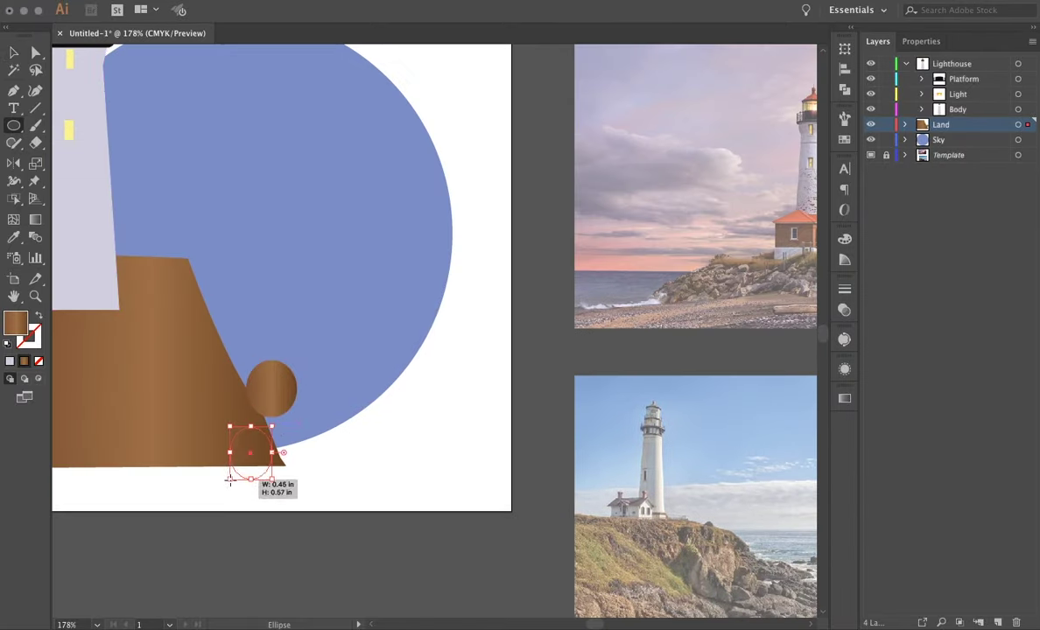
pyautogui.moveTo(351, 376); pyautogui.dragTo(401, 427)
pyautogui.moveTo(14, 182); pyautogui.dragTo(88, 238)
pyautogui.click(81, 234)
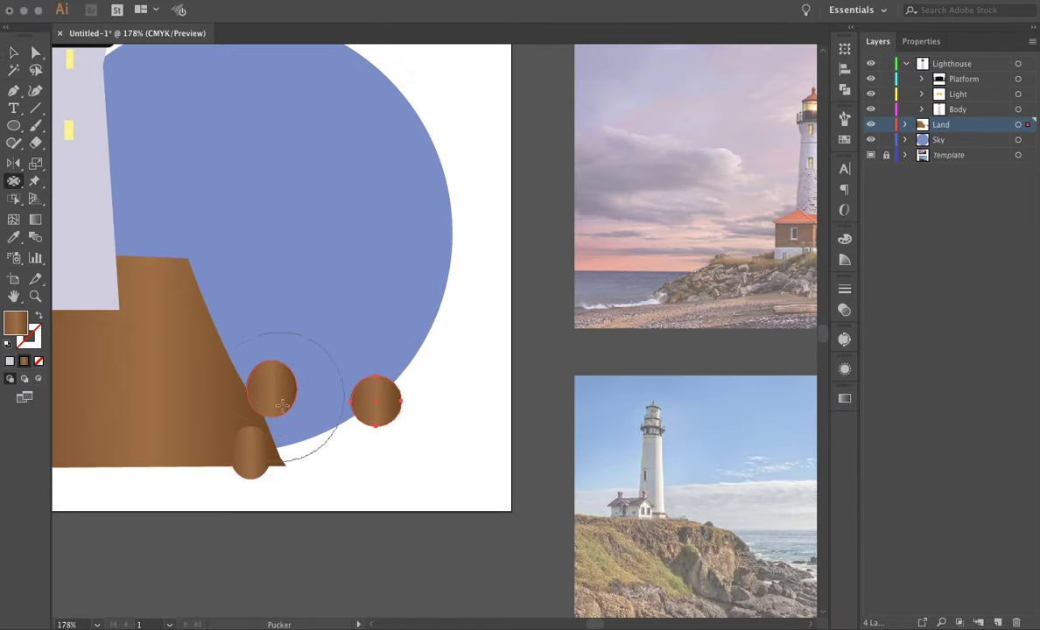
pyautogui.moveTo(278, 395); pyautogui.dragTo(371, 416)
pyautogui.click(81, 234)
pyautogui.moveTo(417, 452); pyautogui.dragTo(411, 451)
pyautogui.moveTo(14, 181); pyautogui.dragTo(79, 199)
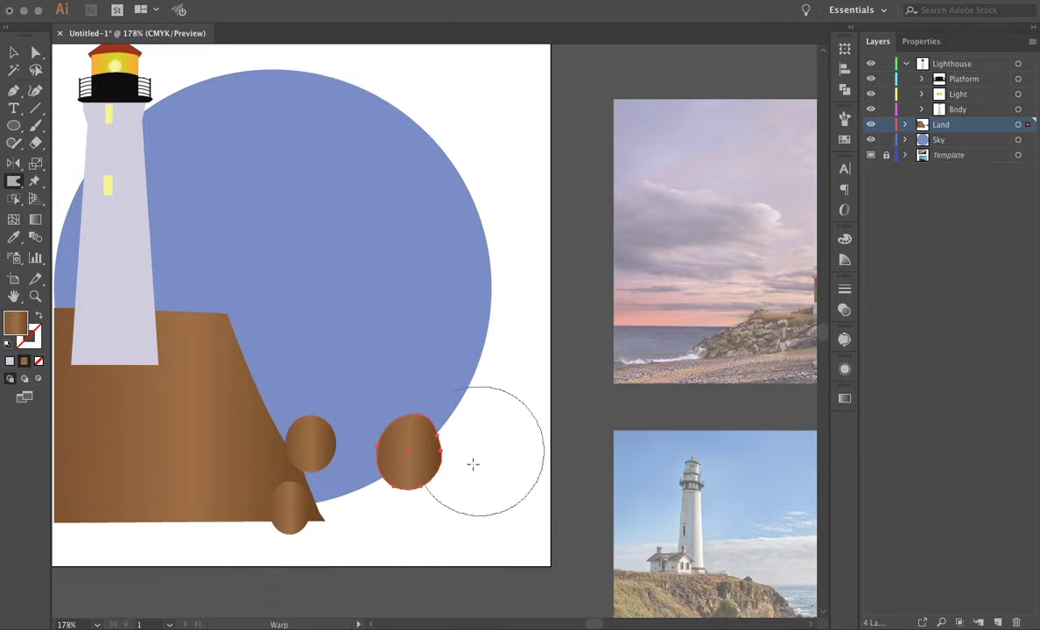
pyautogui.moveTo(311, 447)
pyautogui.mouseDown()
pyautogui.moveTo(300, 480)
pyautogui.moveTo(460, 515)
pyautogui.mouseUp()
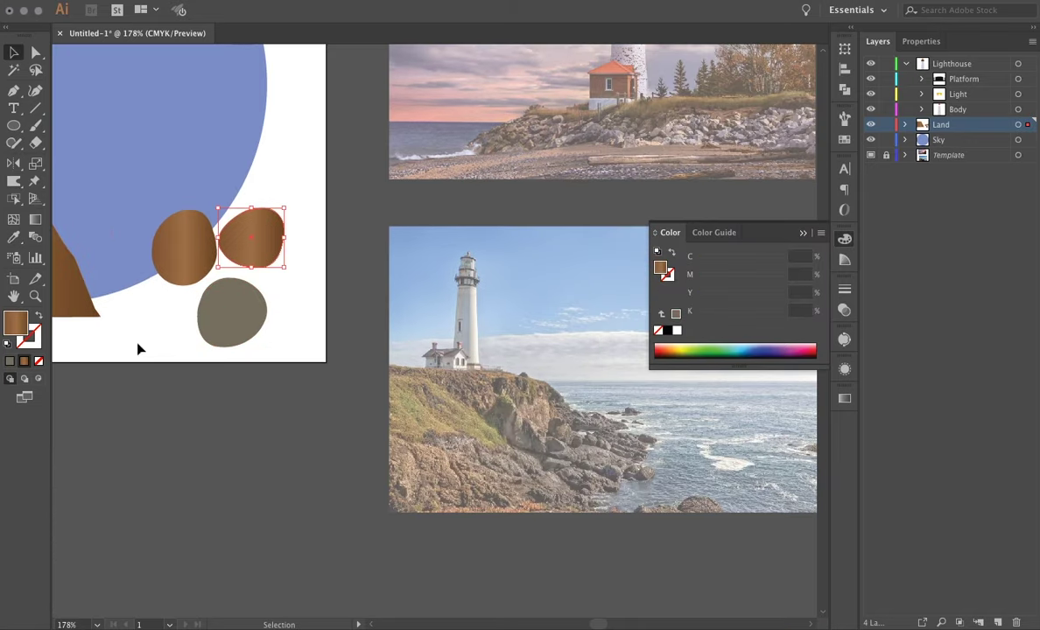
# Recolour the rocks grey-brown and move them to the land's lower right
pyautogui.click(516, 414)
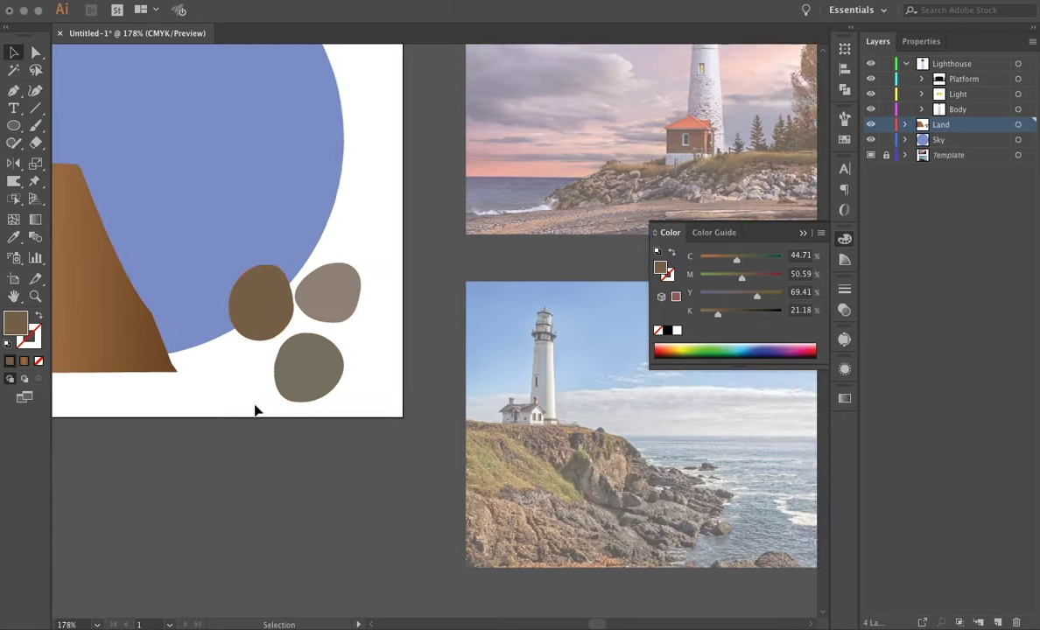
pyautogui.scroll(3, 255, 409)
pyautogui.moveTo(221, 394); pyautogui.dragTo(177, 387)
pyautogui.scroll(5, 374, 456)
pyautogui.moveTo(297, 364); pyautogui.dragTo(398, 451)
pyautogui.moveTo(442, 483)
pyautogui.mouseDown()
pyautogui.moveTo(447, 417)
pyautogui.moveTo(442, 486)
pyautogui.mouseUp()
# Shrink one rock and pile rock copies on the land, undoing an extra copy
pyautogui.click(364, 435)
pyautogui.moveTo(411, 451); pyautogui.dragTo(445, 495)
pyautogui.moveTo(384, 522)
pyautogui.mouseDown()
pyautogui.moveTo(464, 481)
pyautogui.moveTo(422, 506)
pyautogui.mouseUp()
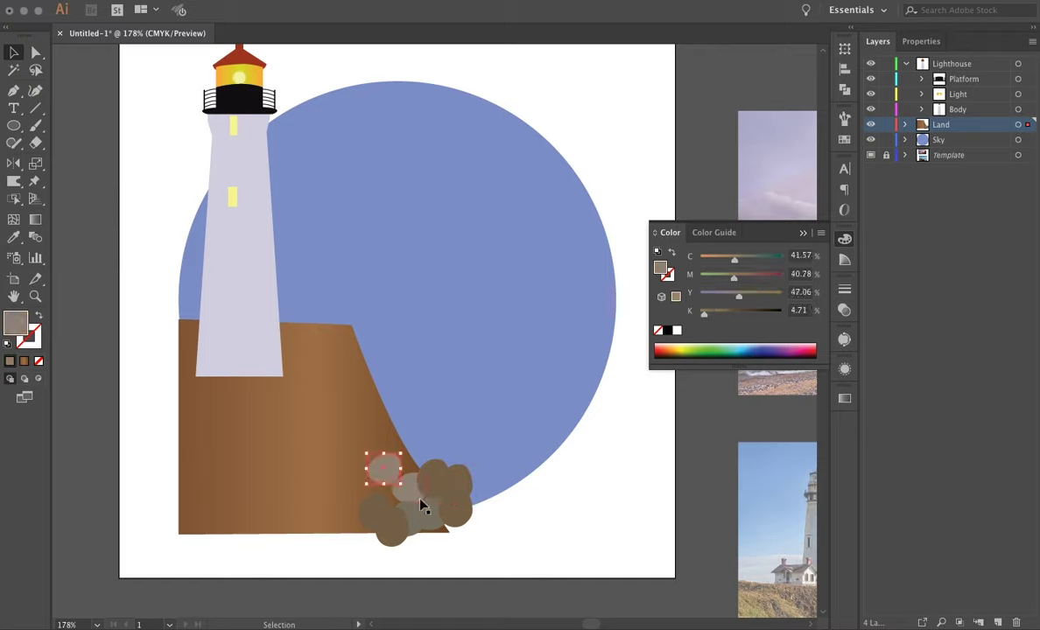
pyautogui.moveTo(306, 433)
pyautogui.mouseDown()
pyautogui.moveTo(343, 473)
pyautogui.moveTo(293, 469)
pyautogui.mouseUp()
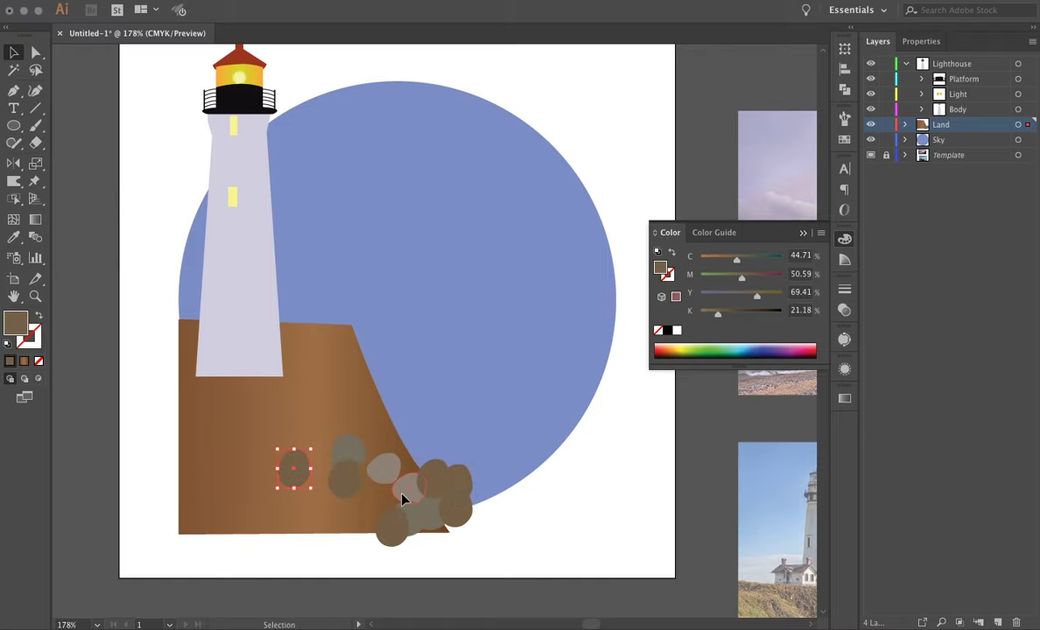
pyautogui.moveTo(402, 495); pyautogui.dragTo(316, 476)
pyautogui.moveTo(434, 492); pyautogui.dragTo(361, 430)
pyautogui.moveTo(456, 520); pyautogui.dragTo(354, 514)
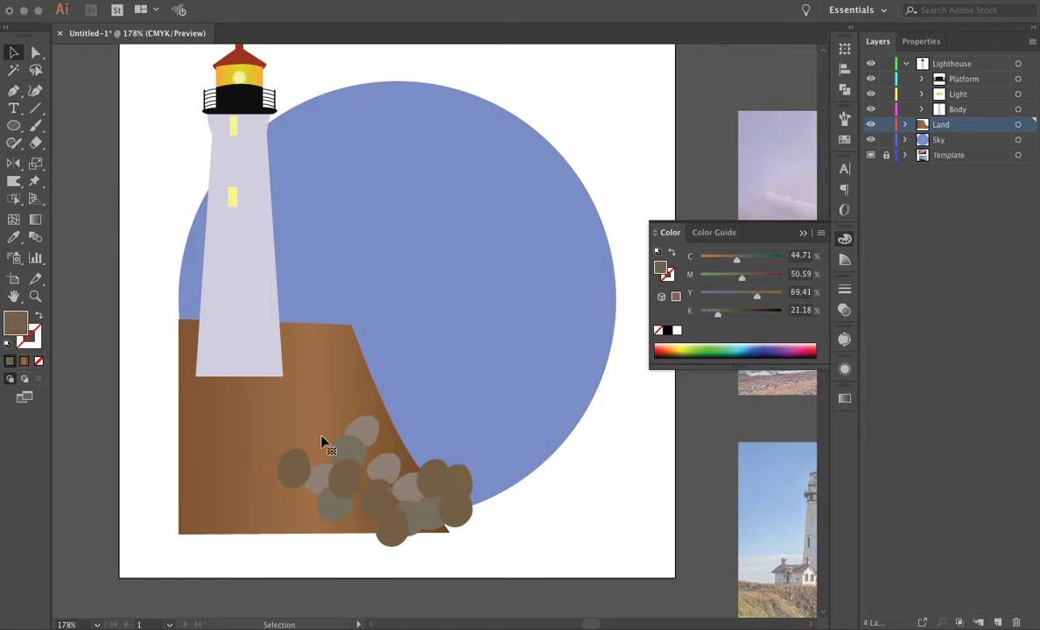
pyautogui.hotkey('ctrl', 'z')
pyautogui.hotkey('ctrl', 'z')
pyautogui.hotkey('ctrl', 'z')
pyautogui.click(444, 490)
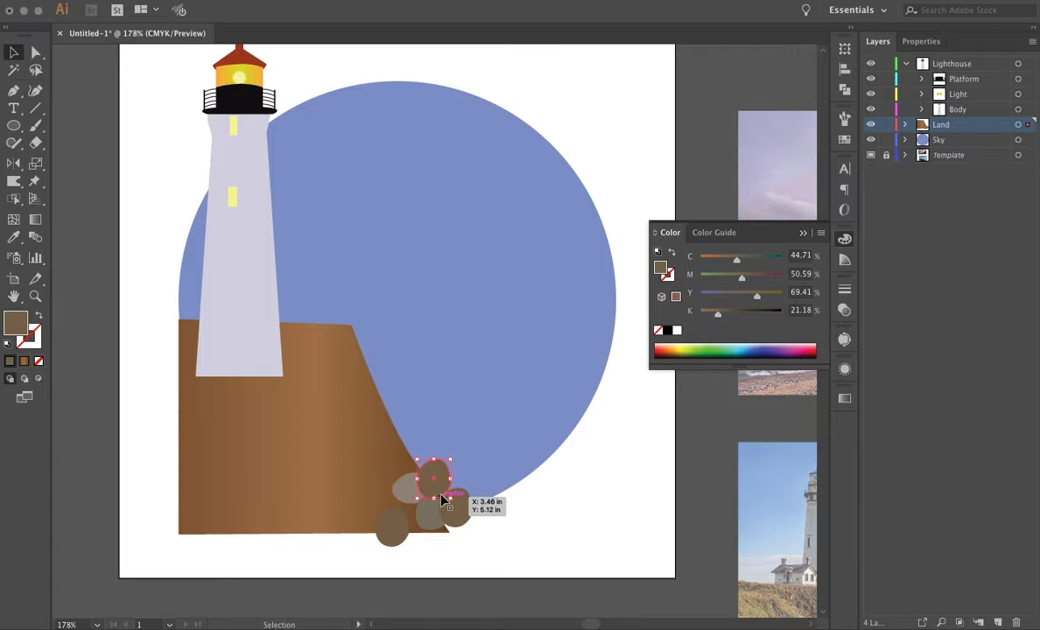
# Select the land shape for roughening and rearrange the rocks at the cliff base
pyautogui.scroll(-3, 591, 530)
pyautogui.hscroll(5, 591, 530)
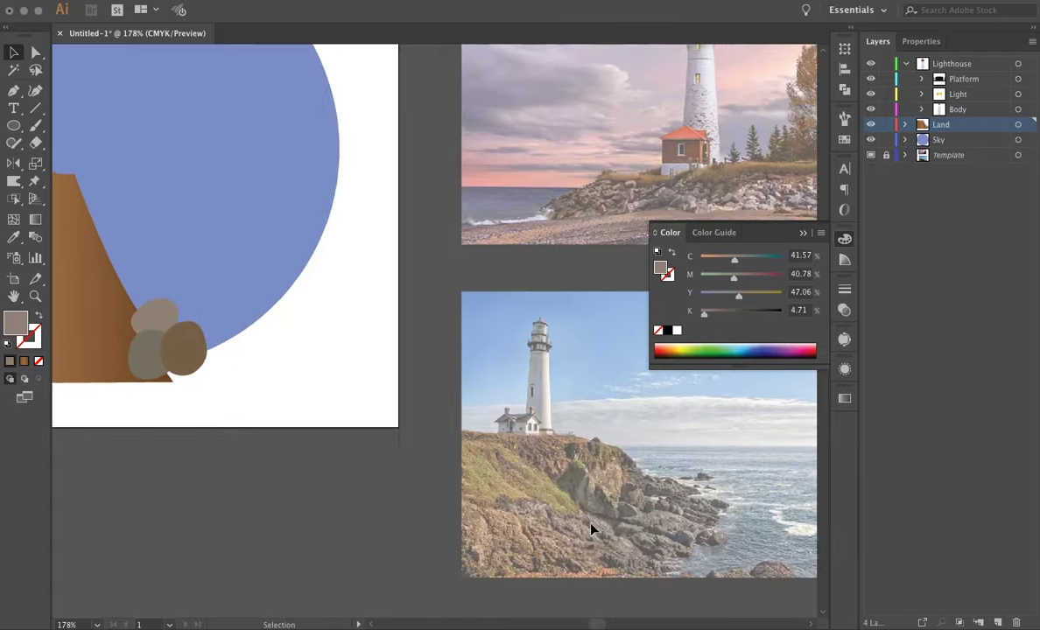
pyautogui.click(76, 286)
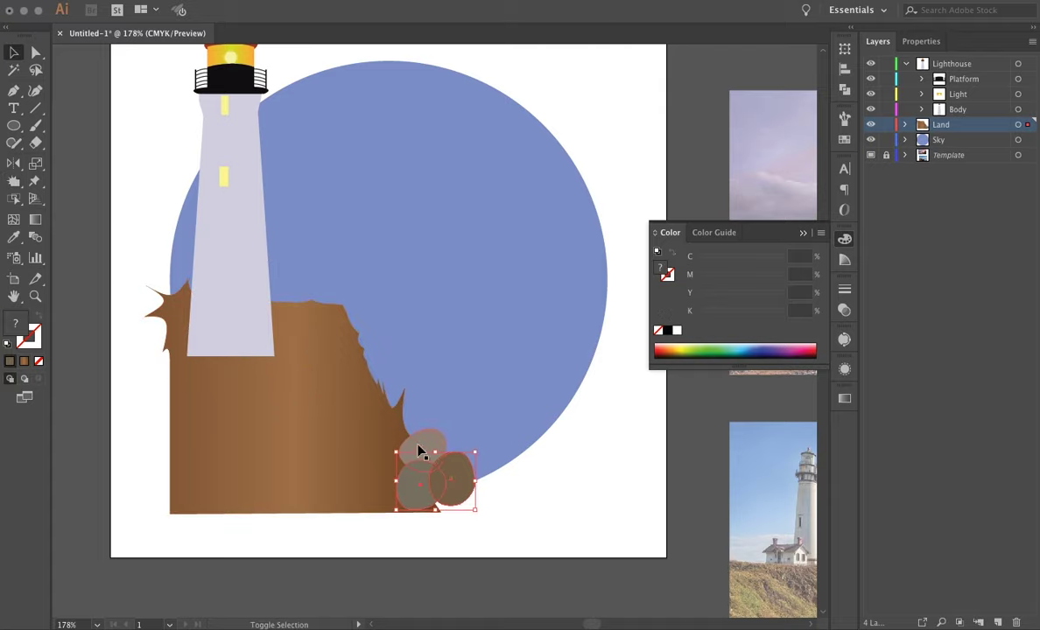
pyautogui.moveTo(443, 426); pyautogui.dragTo(464, 471)
pyautogui.hscroll(2, 581, 481)
pyautogui.scroll(-3, 390, 424)
pyautogui.hscroll(4, 390, 425)
# Add a rock copy beside the pile and colour it dark brown
pyautogui.moveTo(210, 326); pyautogui.dragTo(274, 339)
pyautogui.click(624, 530)
pyautogui.press('v')
pyautogui.hscroll(-4, 324, 396)
pyautogui.scroll(3, 325, 395)
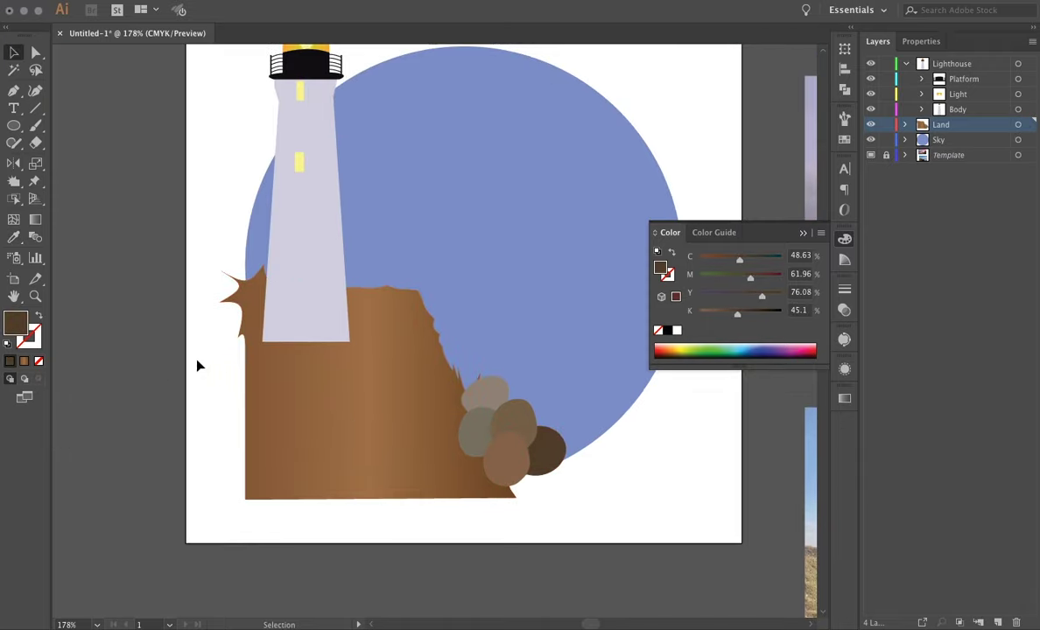
pyautogui.scroll(3, 182, 333)
pyautogui.scroll(-3, 473, 413)
# Change the sky circle's fill to a muted greyish blue
pyautogui.click(394, 263)
pyautogui.doubleClick(16, 324)
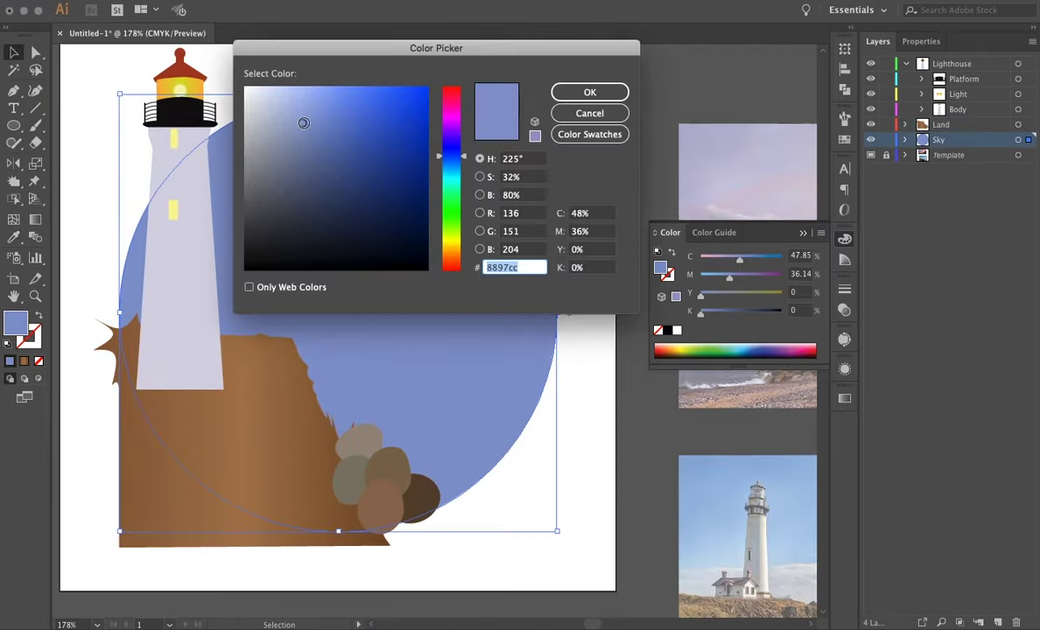
pyautogui.click(587, 93)
pyautogui.click(180, 263)
# Start the beam path at the lamp, adding its far top corner
pyautogui.hscroll(4, 666, 464)
pyautogui.hscroll(-5, 700, 508)
pyautogui.scroll(4, 671, 525)
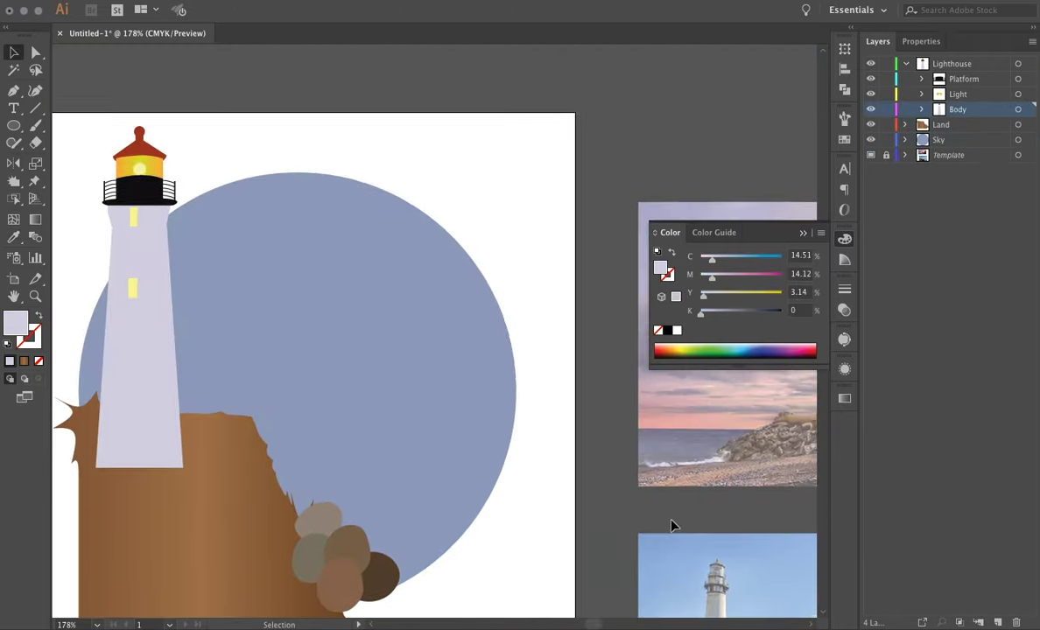
pyautogui.press('p')
pyautogui.click(225, 243)
pyautogui.click(596, 212)
# Finish the beam path, move it into the Light layer, and align it with the lamp
pyautogui.moveTo(622, 495); pyautogui.dragTo(496, 608)
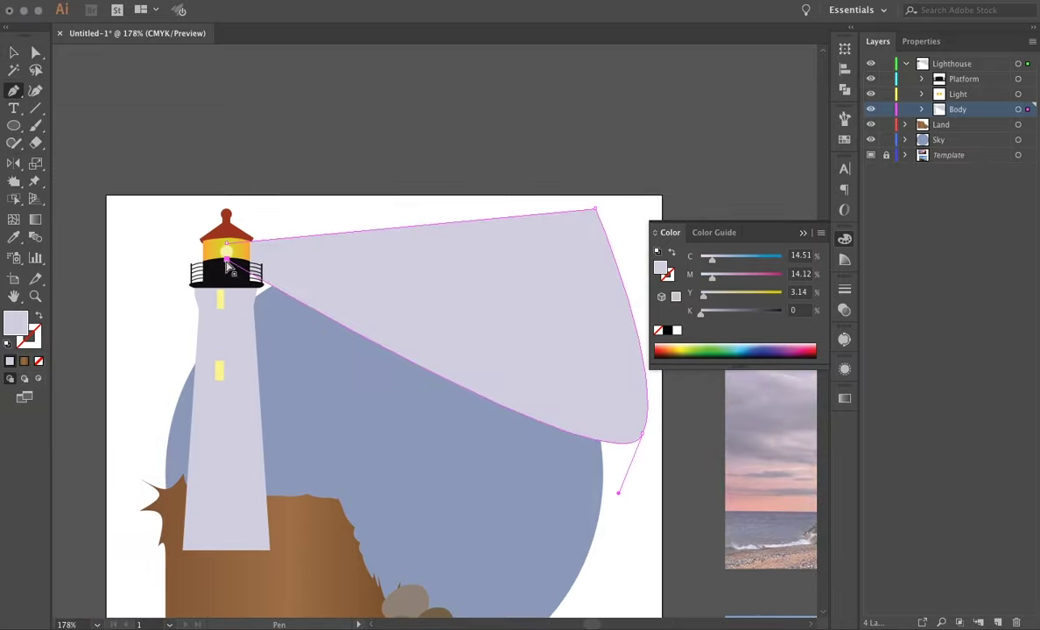
pyautogui.scroll(-5, 496, 608)
pyautogui.moveTo(486, 179); pyautogui.dragTo(342, 234)
pyautogui.scroll(-3, 342, 235)
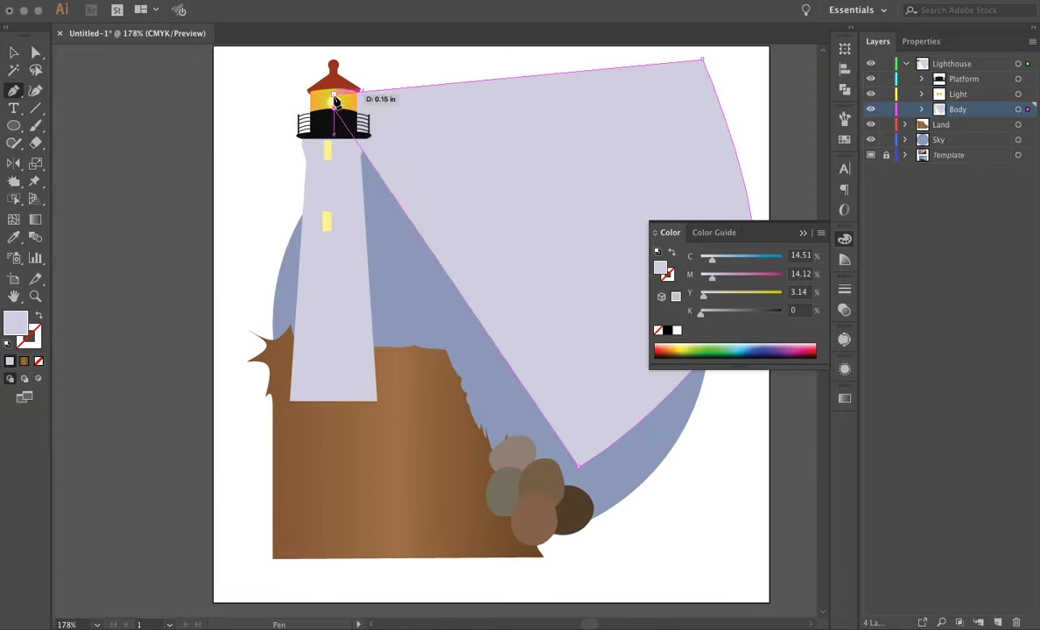
pyautogui.press('v')
pyautogui.scroll(5, 315, 272)
pyautogui.hscroll(-3, 317, 272)
pyautogui.moveTo(1027, 108); pyautogui.dragTo(1027, 94)
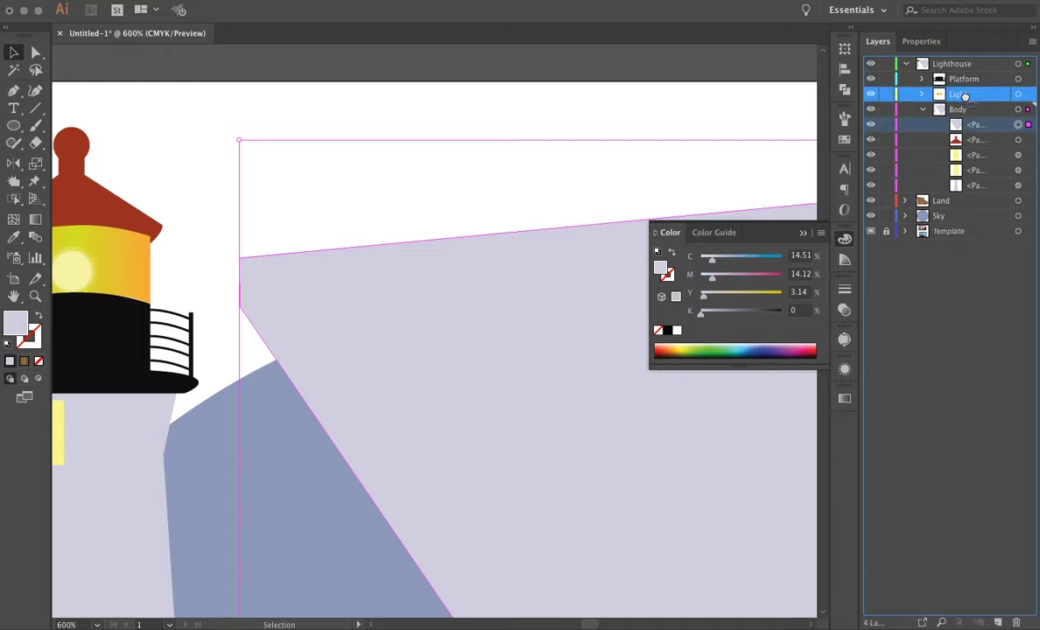
pyautogui.scroll(2, 497, 353)
pyautogui.moveTo(497, 353); pyautogui.dragTo(325, 342)
pyautogui.hotkey('ctrl', '0')
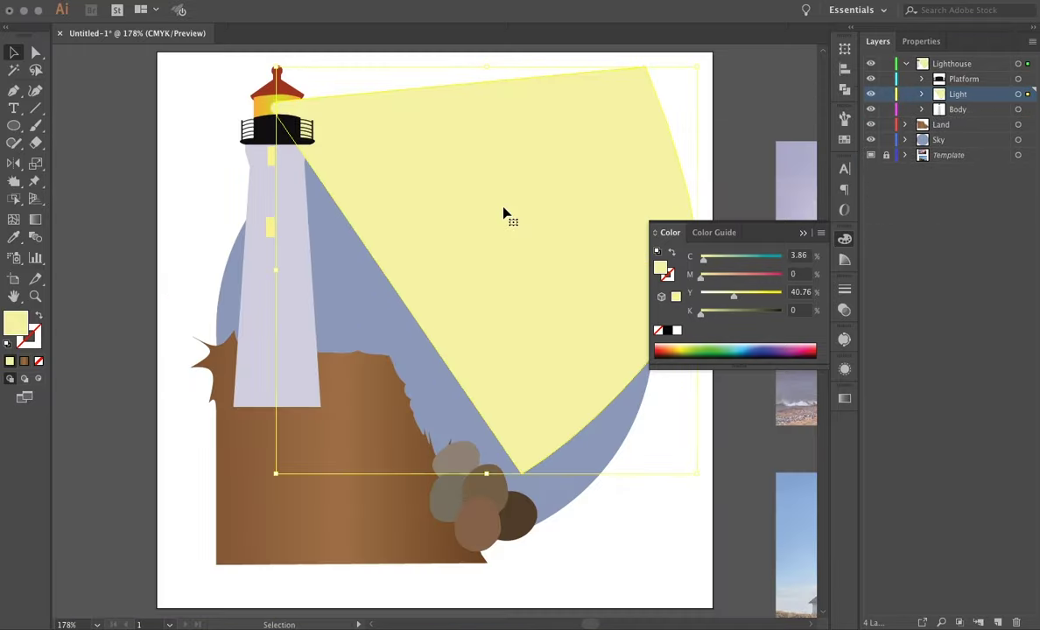
# Apply a Gaussian Blur of about 41 radius to the beam
pyautogui.click(922, 42)
pyautogui.click(876, 264)
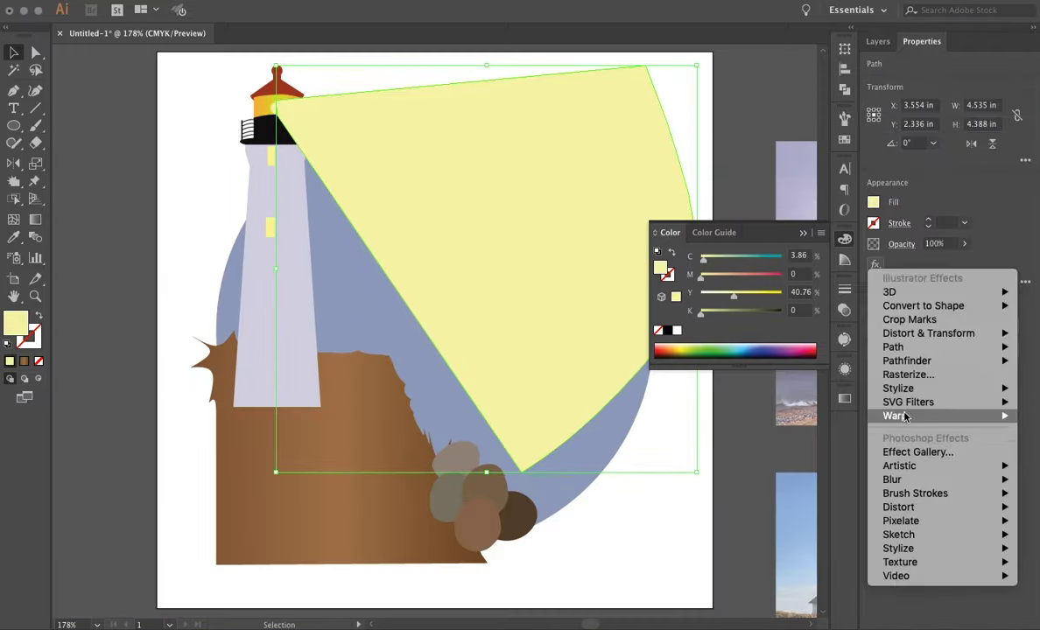
pyautogui.click(884, 487)
pyautogui.click(779, 487)
pyautogui.click(448, 495)
pyautogui.moveTo(544, 461)
pyautogui.mouseDown()
pyautogui.moveTo(503, 461)
pyautogui.moveTo(523, 462)
pyautogui.mouseUp()
pyautogui.click(604, 494)
# Adjust the beam's opacity from 25% to 45%, settling on 55%
pyautogui.click(933, 243)
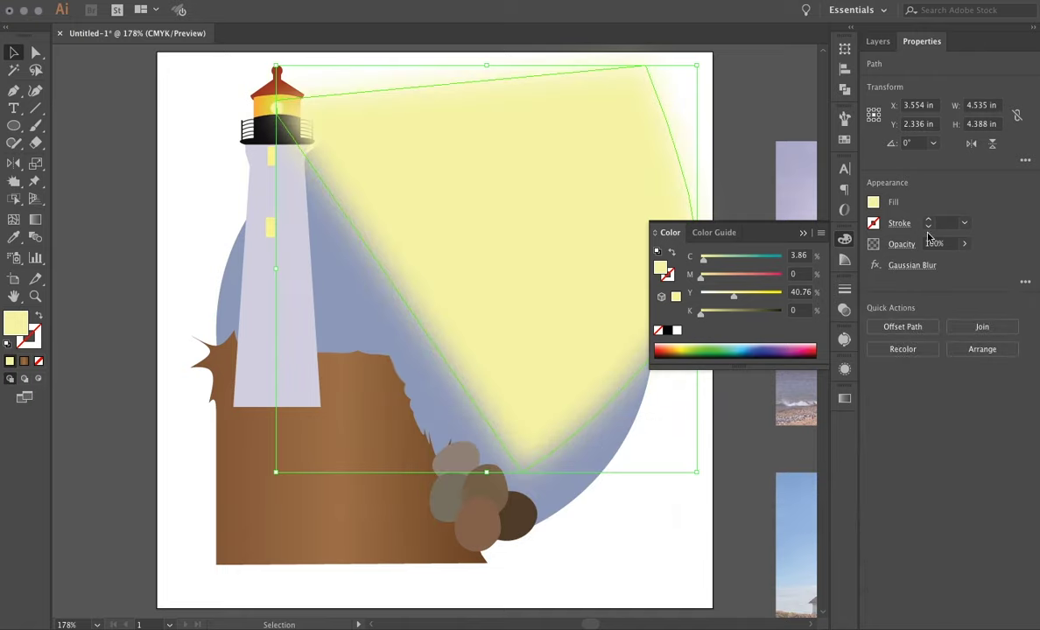
pyautogui.write('1025')
pyautogui.press('Return')
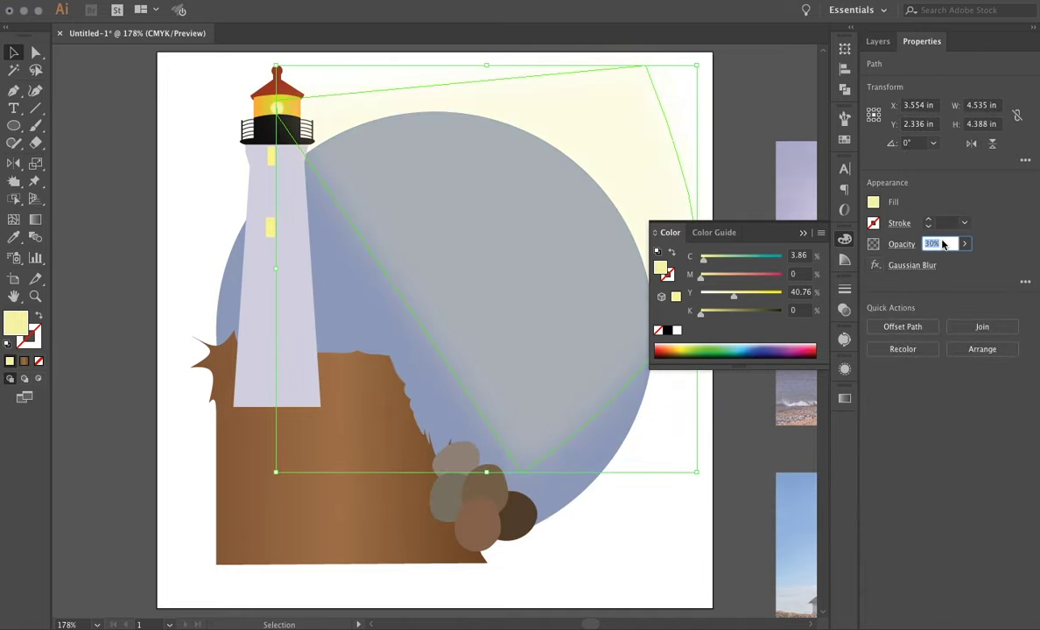
pyautogui.write('45')
pyautogui.press('Return')
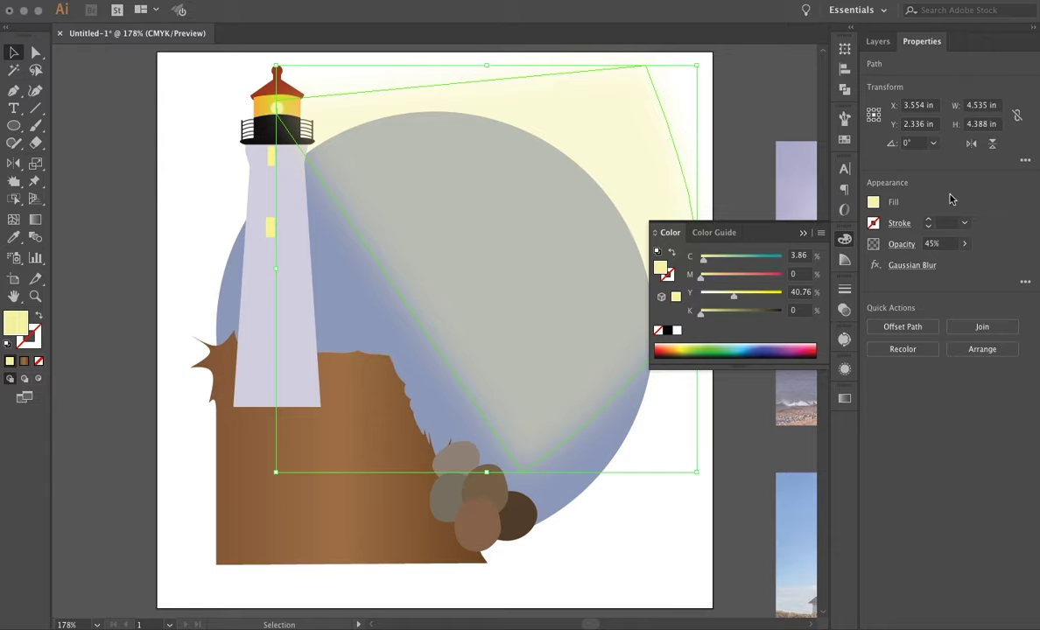
pyautogui.write('55')
pyautogui.press('Return')
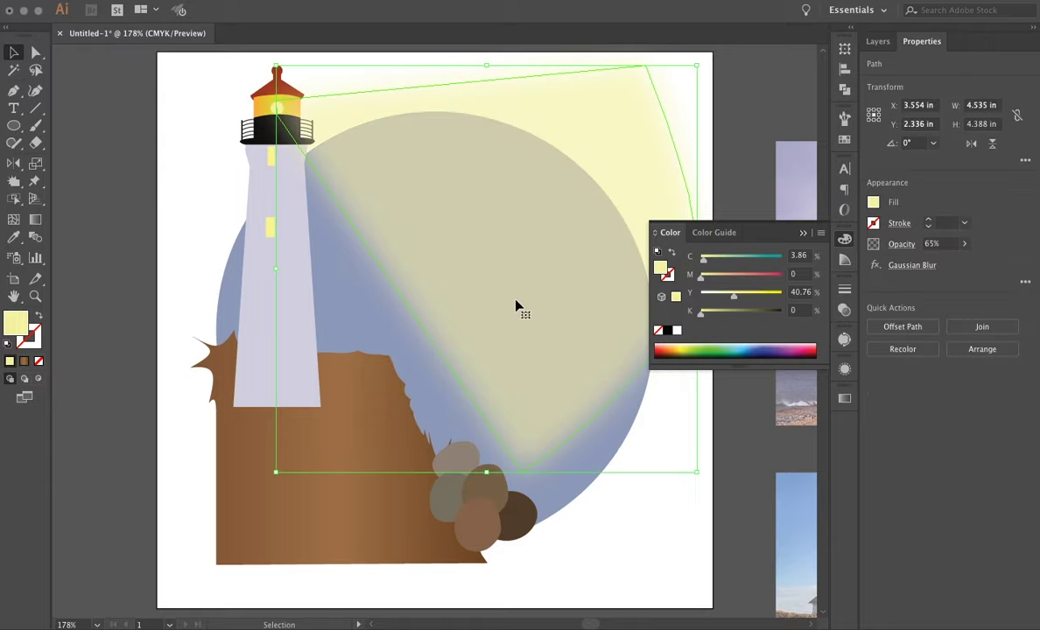
# Switch to the Wrinkle distortion tool, then reselect the sky circle
pyautogui.click(648, 522)
pyautogui.click(14, 181)
pyautogui.moveTo(14, 183); pyautogui.dragTo(151, 181)
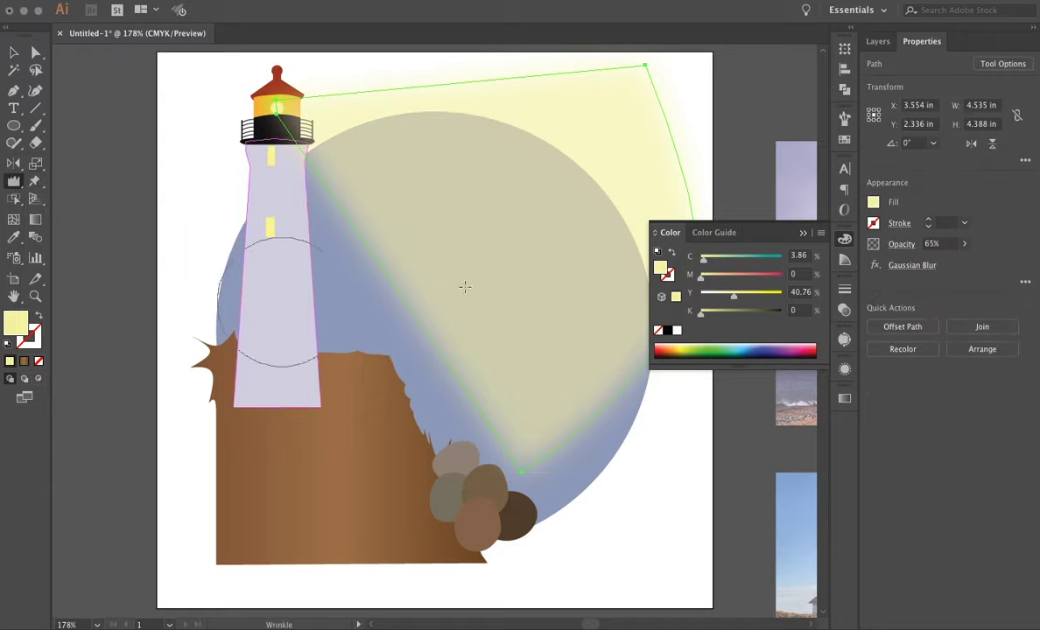
pyautogui.hscroll(5, 479, 253)
pyautogui.press('v')
pyautogui.click(428, 482)
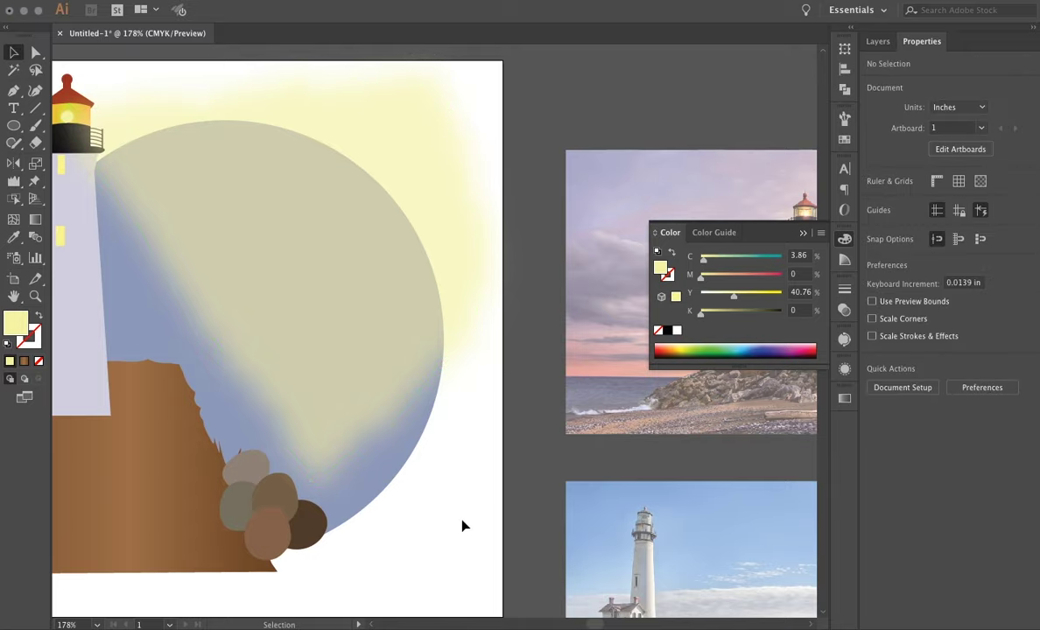
# Clip the land artwork and rocks to the circle copy with Ctrl+7
pyautogui.click(463, 448)
pyautogui.press('F7')
pyautogui.click(506, 487)
pyautogui.click(372, 476)
pyautogui.keyDown('shift'); pyautogui.click(398, 497); pyautogui.keyUp('shift')
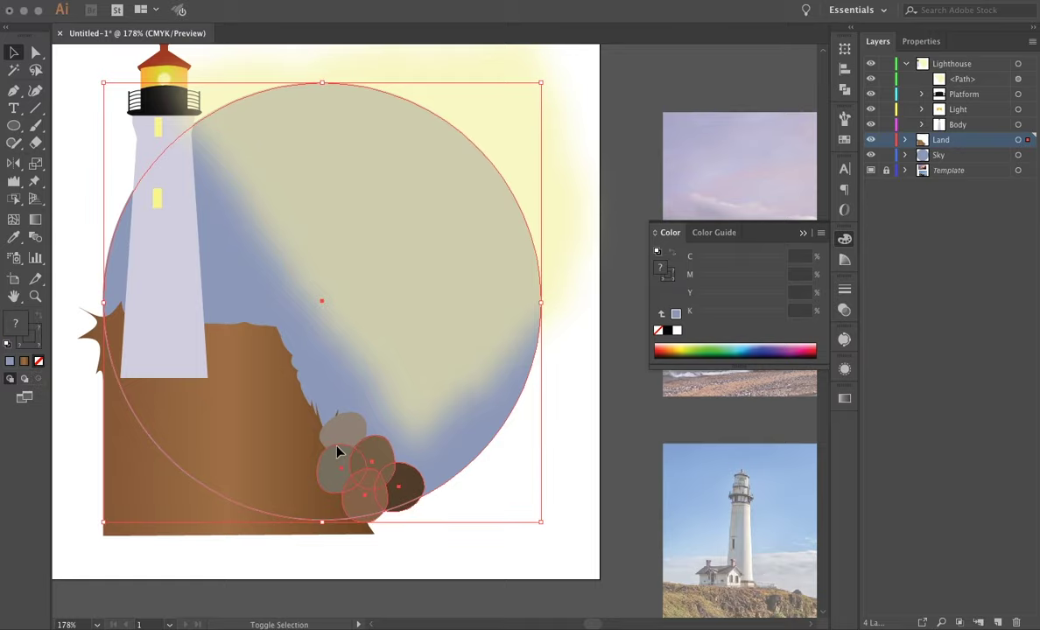
pyautogui.hotkey('ctrl', '7')
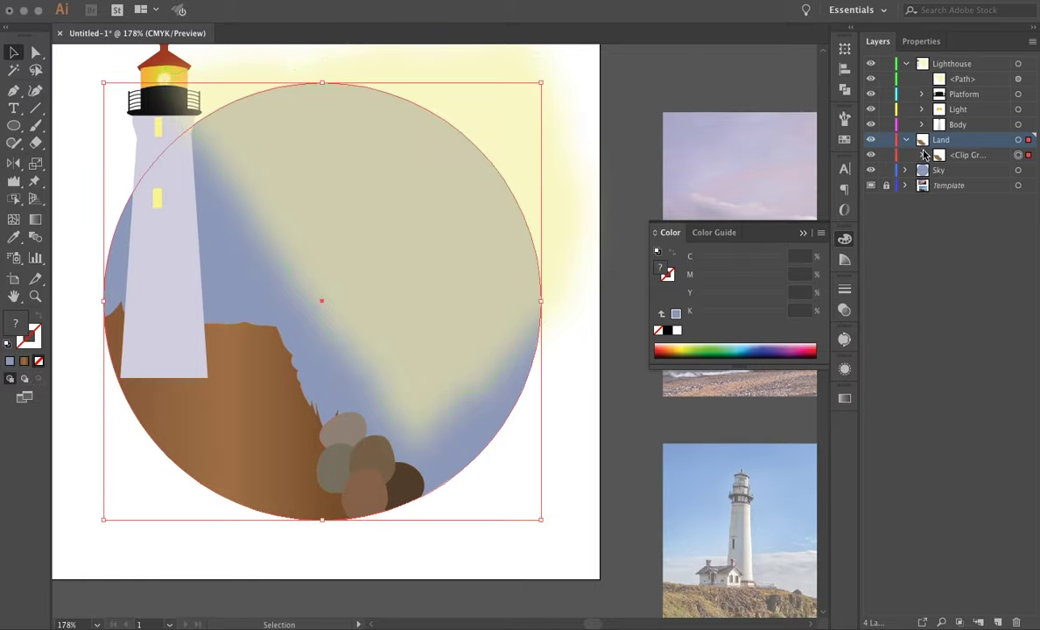
# Expand the clipped land group, deselect, and lock the Lighthouse layer
pyautogui.click(924, 155)
pyautogui.press('a')
pyautogui.click(483, 524)
pyautogui.click(907, 64)
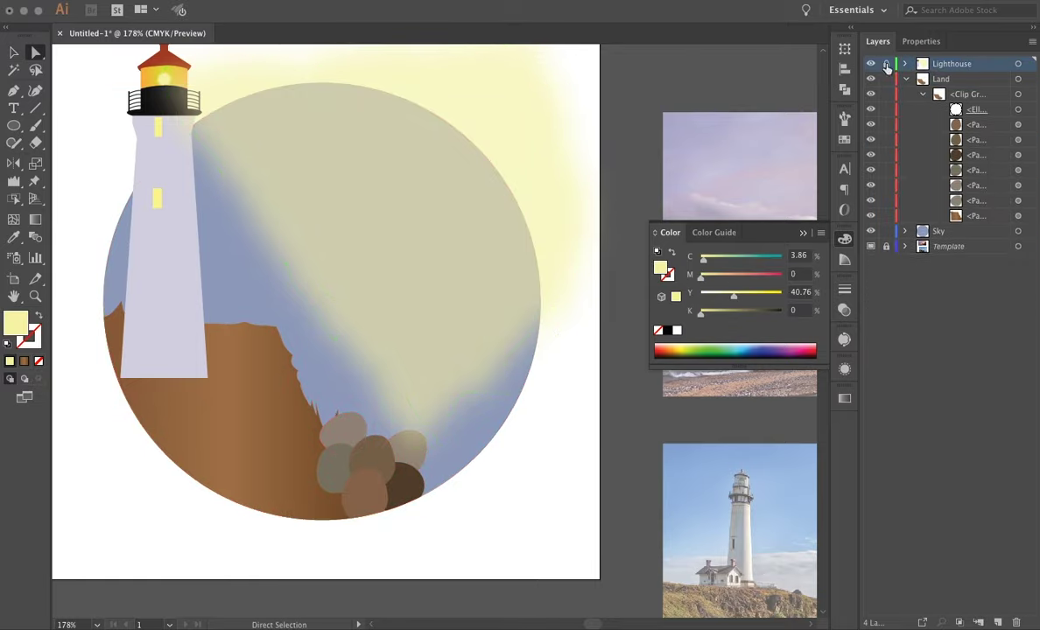
# Add a duplicate rock to the pile, then move and slightly rotate the rocks
pyautogui.moveTo(431, 484); pyautogui.dragTo(429, 483)
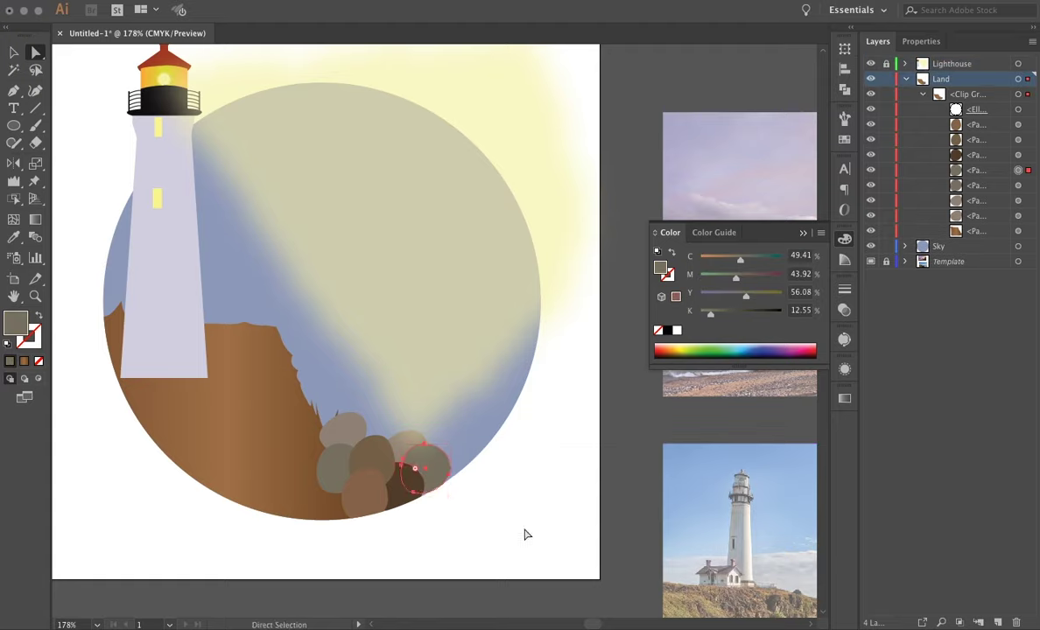
pyautogui.click(349, 448)
pyautogui.moveTo(1019, 215); pyautogui.dragTo(1021, 140)
pyautogui.moveTo(402, 481); pyautogui.dragTo(418, 490)
pyautogui.click(497, 503)
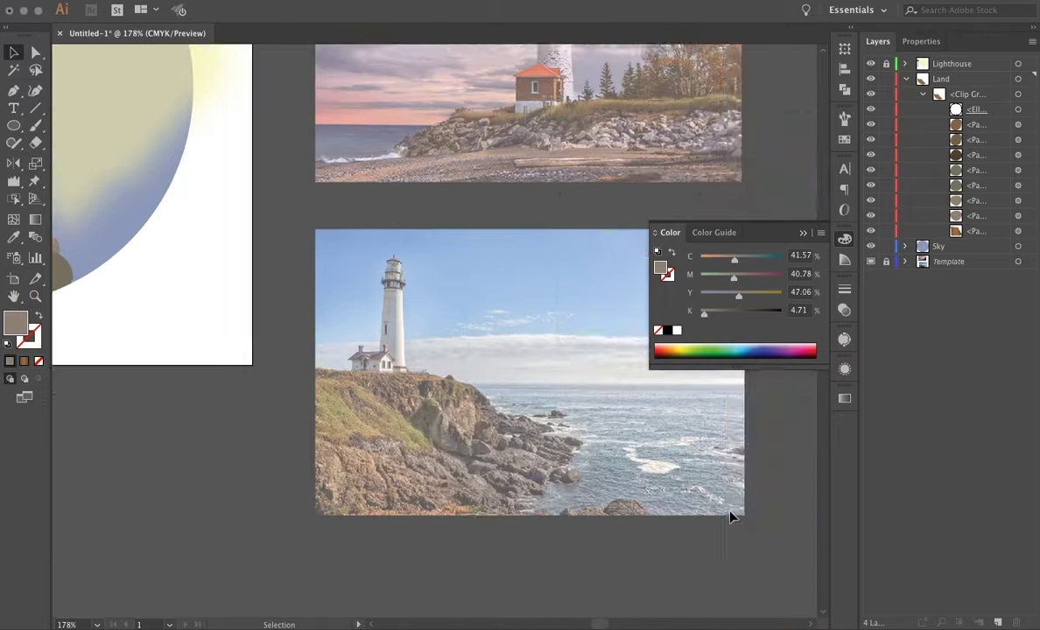
pyautogui.hscroll(-2, 557, 547)
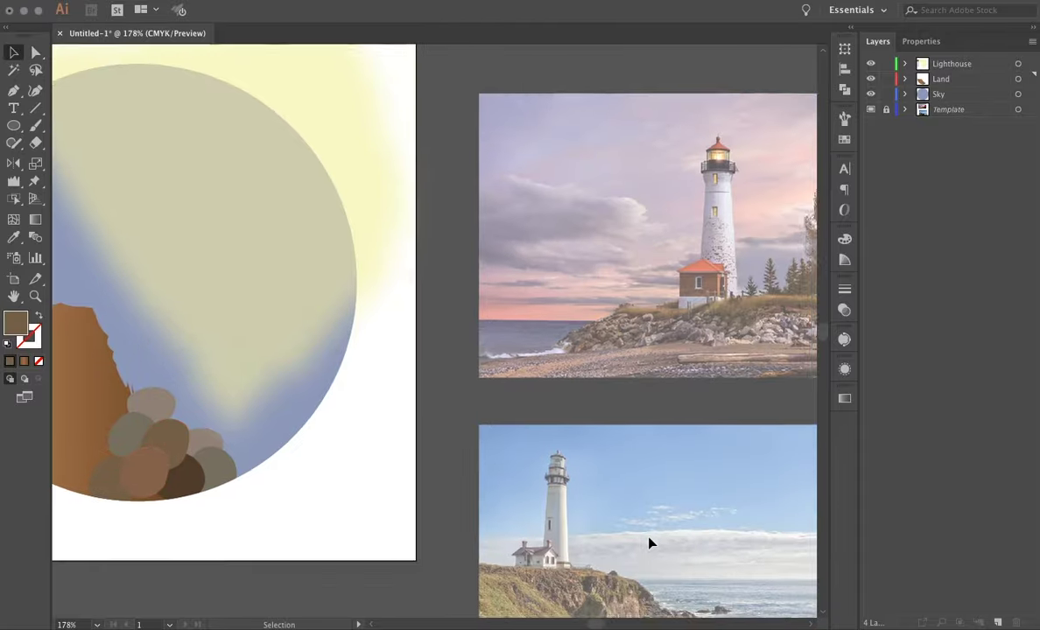
# Name the new layer Water and give the sea shape a blue-to-navy gradient
pyautogui.write('Water')
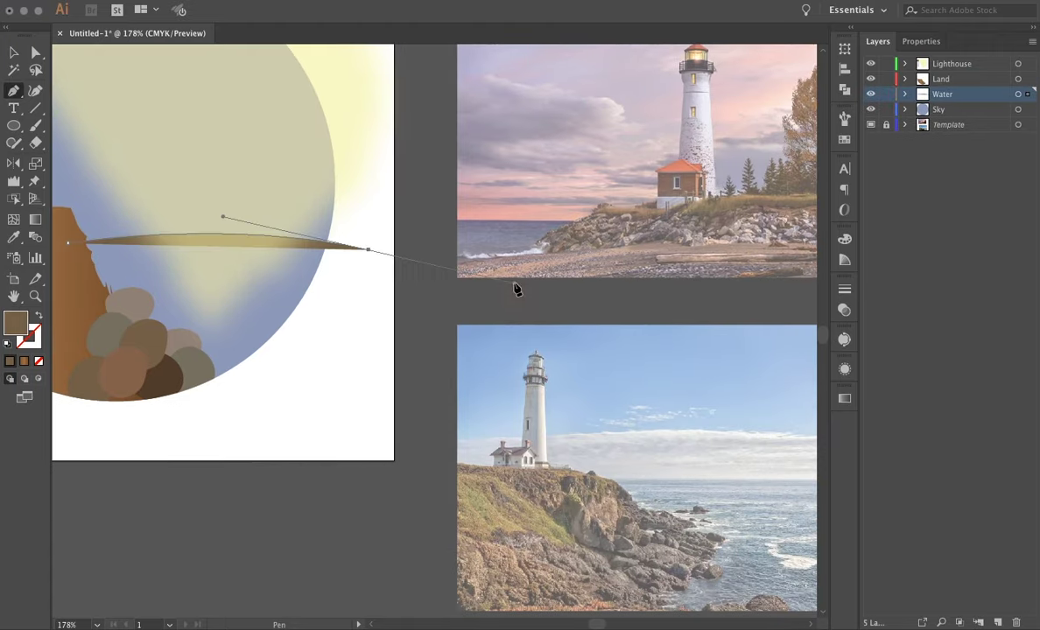
pyautogui.write('v')
pyautogui.press('.')
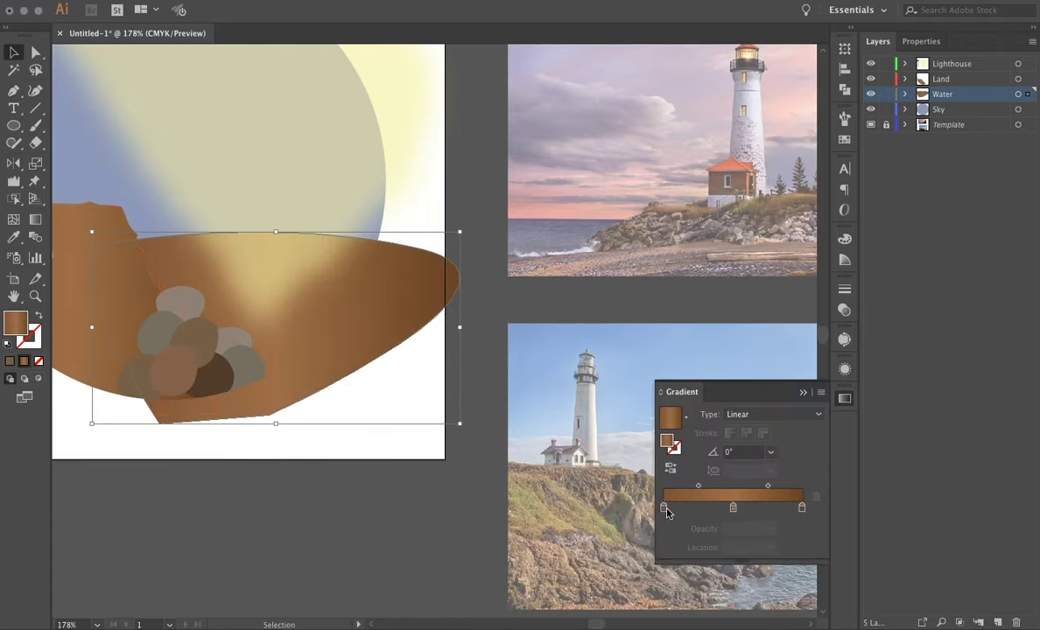
pyautogui.doubleClick(664, 507)
pyautogui.click(696, 370)
pyautogui.doubleClick(802, 508)
pyautogui.click(686, 380)
# Clip the water shape to the sky circle via Make Clipping Mask
pyautogui.click(696, 360)
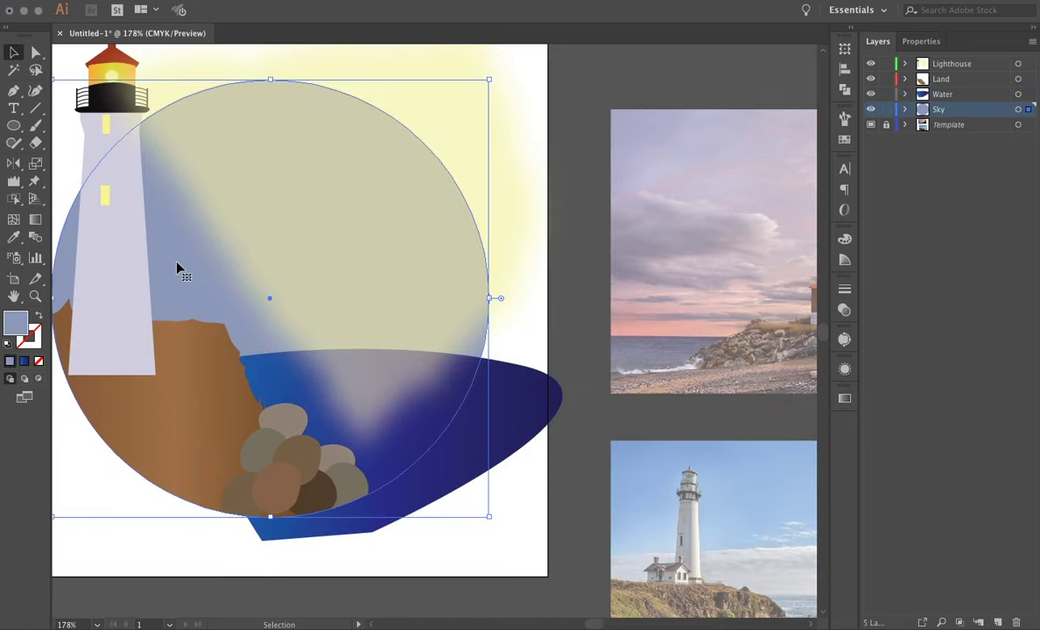
pyautogui.keyDown('shift'); pyautogui.click(455, 446); pyautogui.keyUp('shift')
pyautogui.rightClick(512, 355)
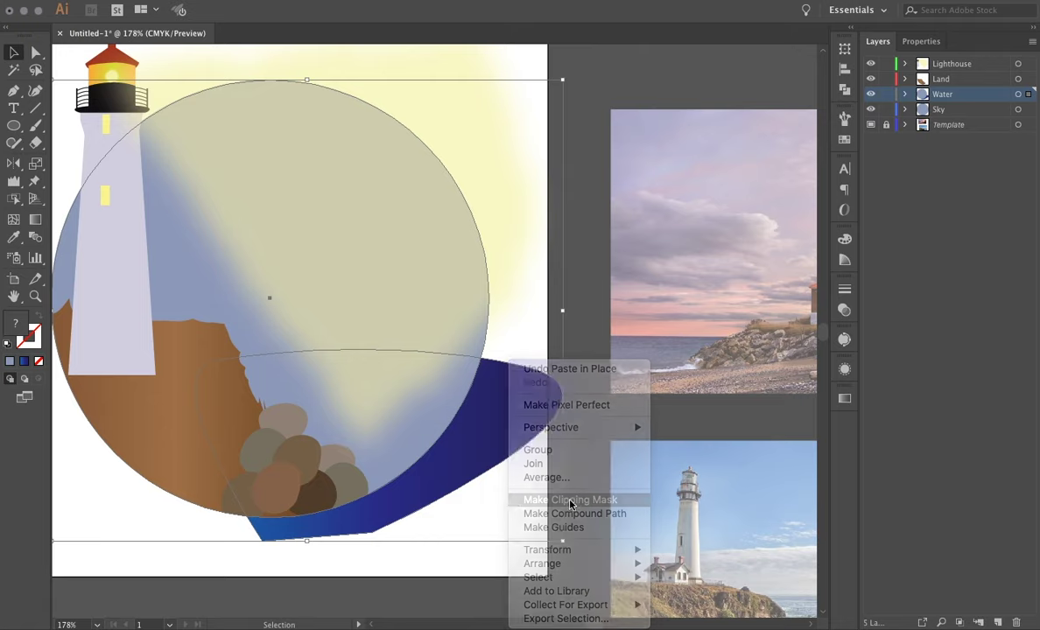
pyautogui.click(567, 499)
# Check the Water and Land layer contents and paint a brush stroke around the light beam
pyautogui.click(481, 542)
pyautogui.click(906, 94)
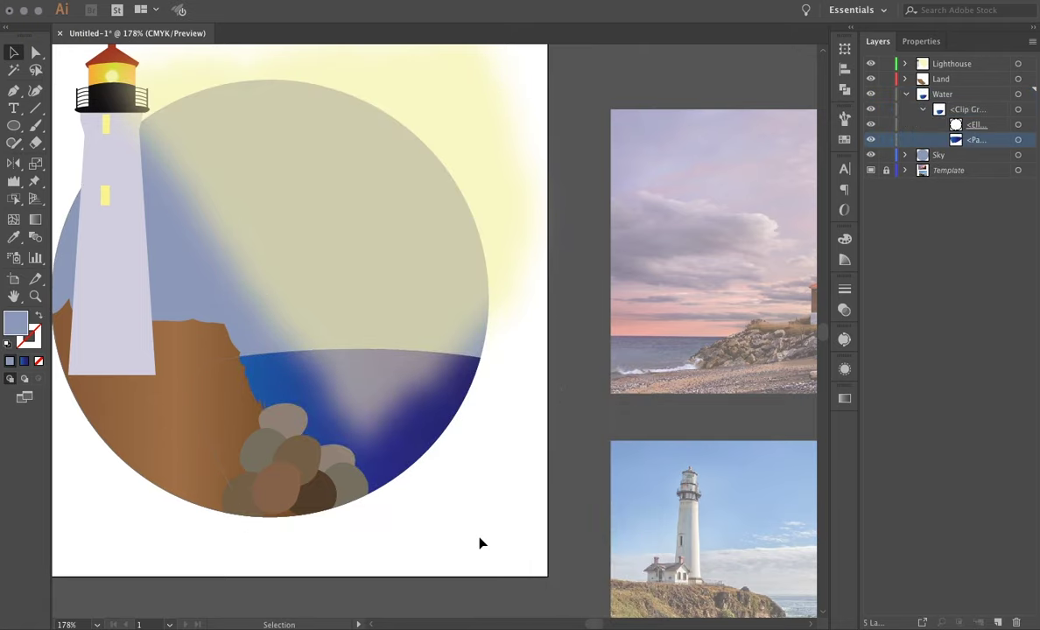
pyautogui.click(905, 79)
pyautogui.scroll(-5, 663, 435)
pyautogui.scroll(3, 390, 410)
pyautogui.press('b')
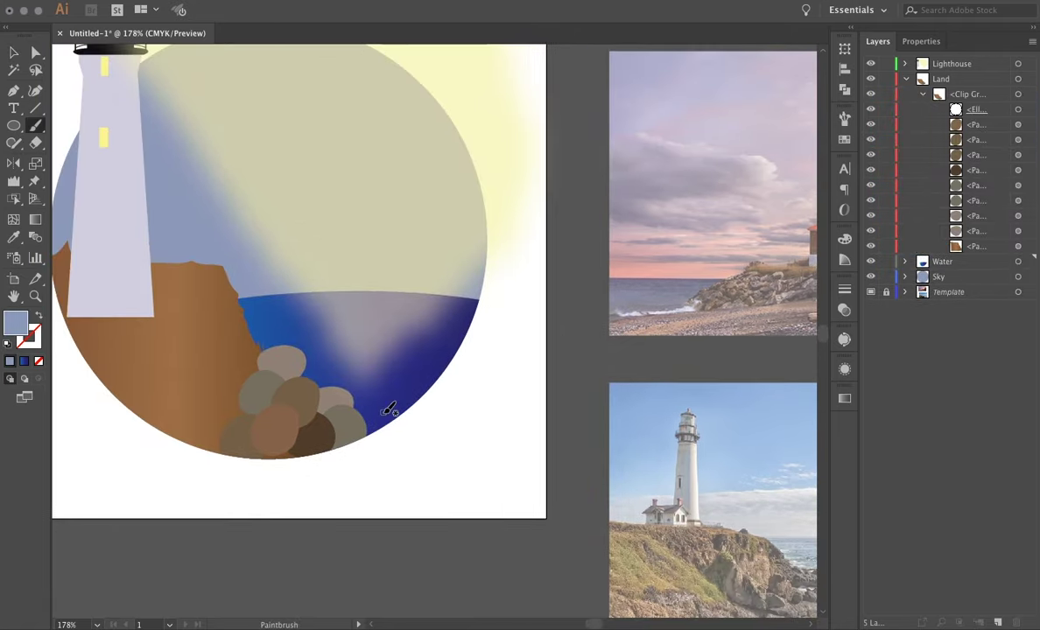
pyautogui.moveTo(427, 375); pyautogui.dragTo(481, 457)
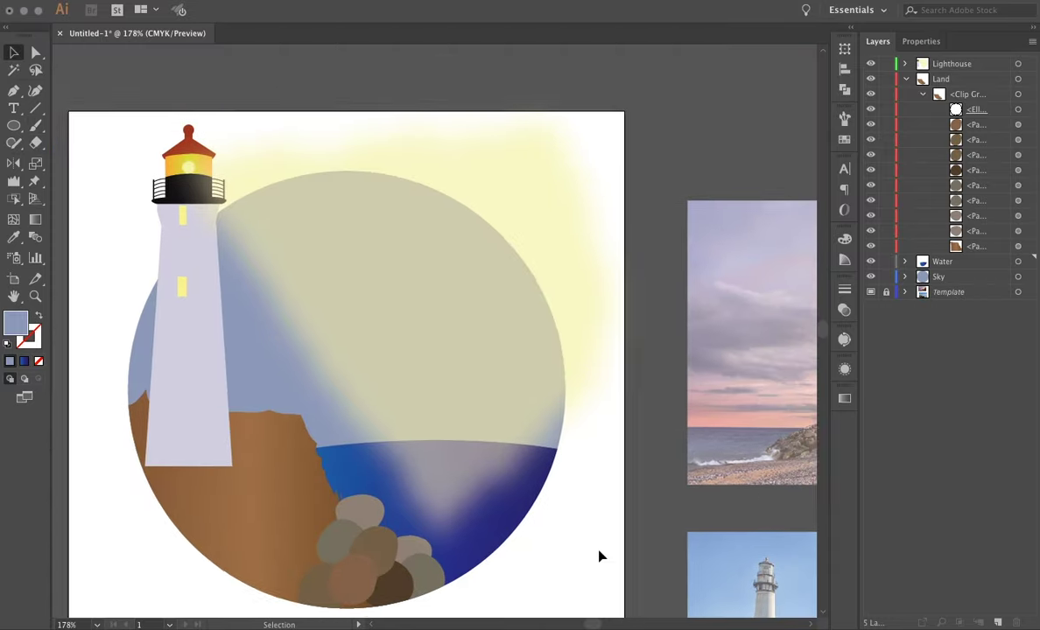
# Inspect the lamp glow and stretch the existing light beam wider to the right
pyautogui.press('v')
pyautogui.scroll(5, 190, 96)
pyautogui.click(234, 281)
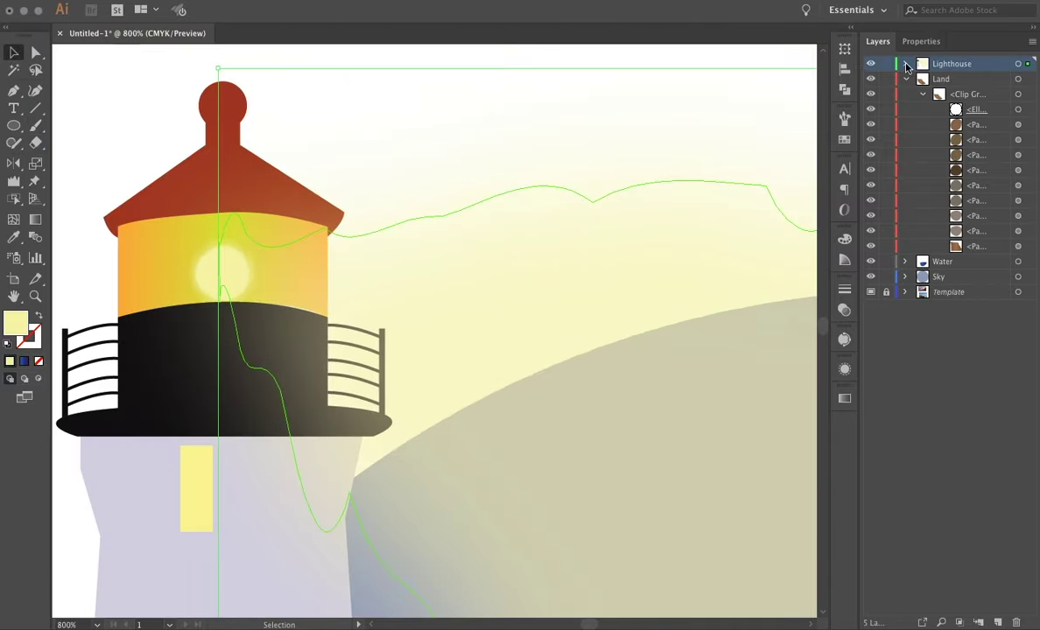
pyautogui.hotkey('ctrl', '0')
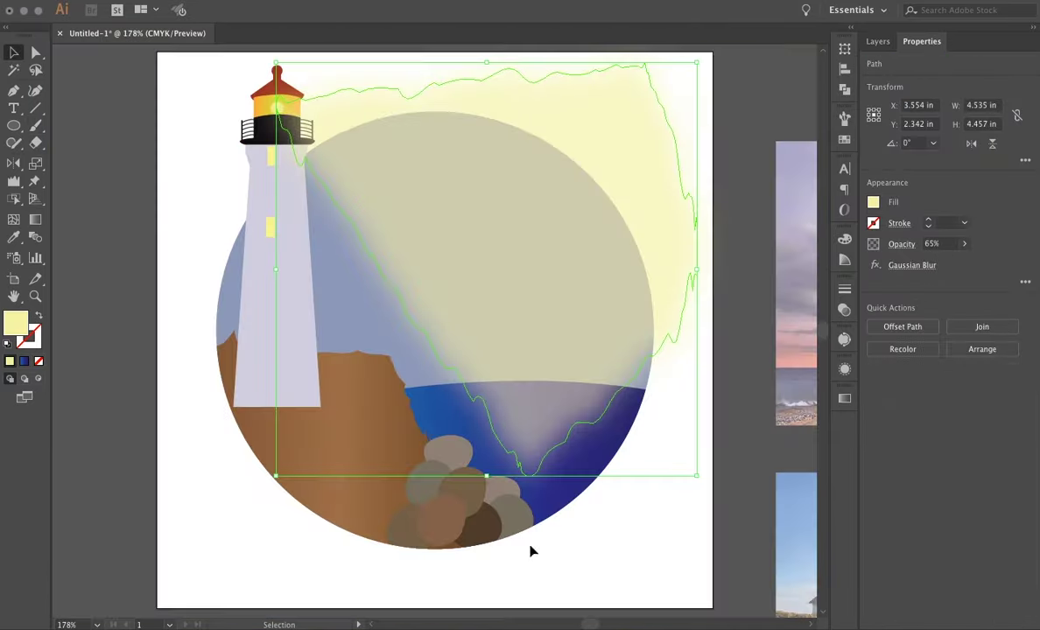
pyautogui.click(930, 43)
pyautogui.press('a')
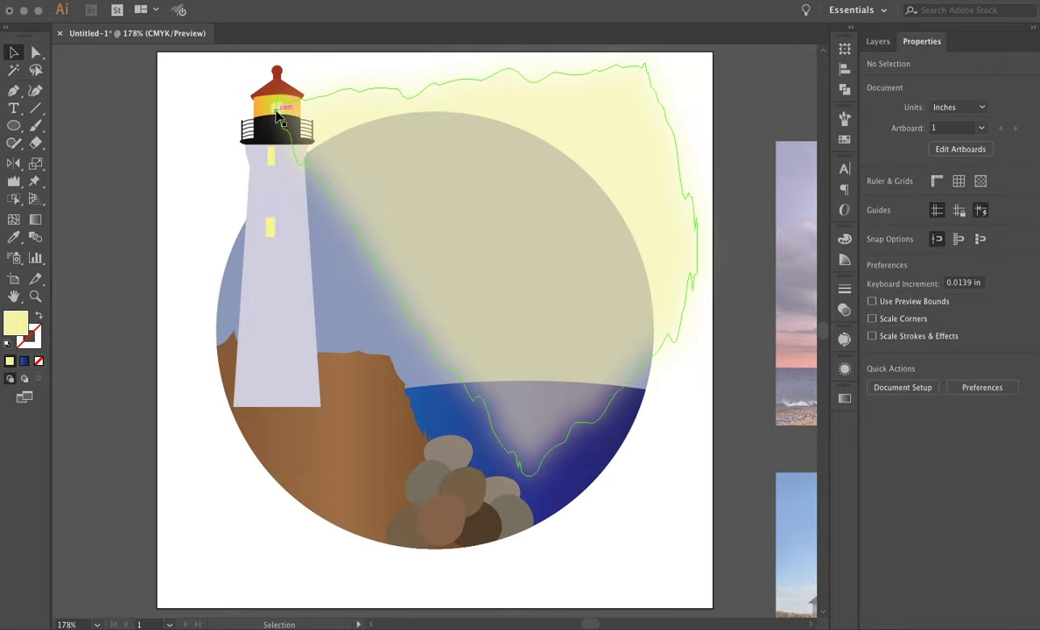
pyautogui.click(522, 476)
pyautogui.press('v')
pyautogui.moveTo(688, 281); pyautogui.dragTo(798, 290)
pyautogui.hscroll(5, 560, 315)
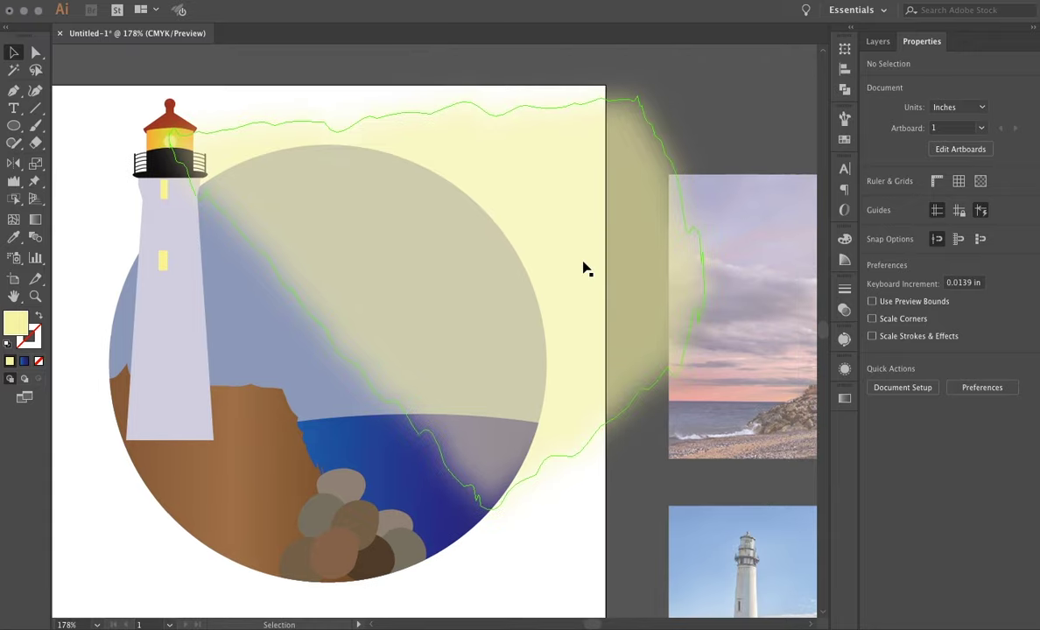
# Draw a four-corner polygon across the scene with no fill
pyautogui.press('p')
pyautogui.click(125, 103)
pyautogui.click(535, 96)
pyautogui.click(579, 264)
pyautogui.click(574, 501)
pyautogui.click(457, 577)
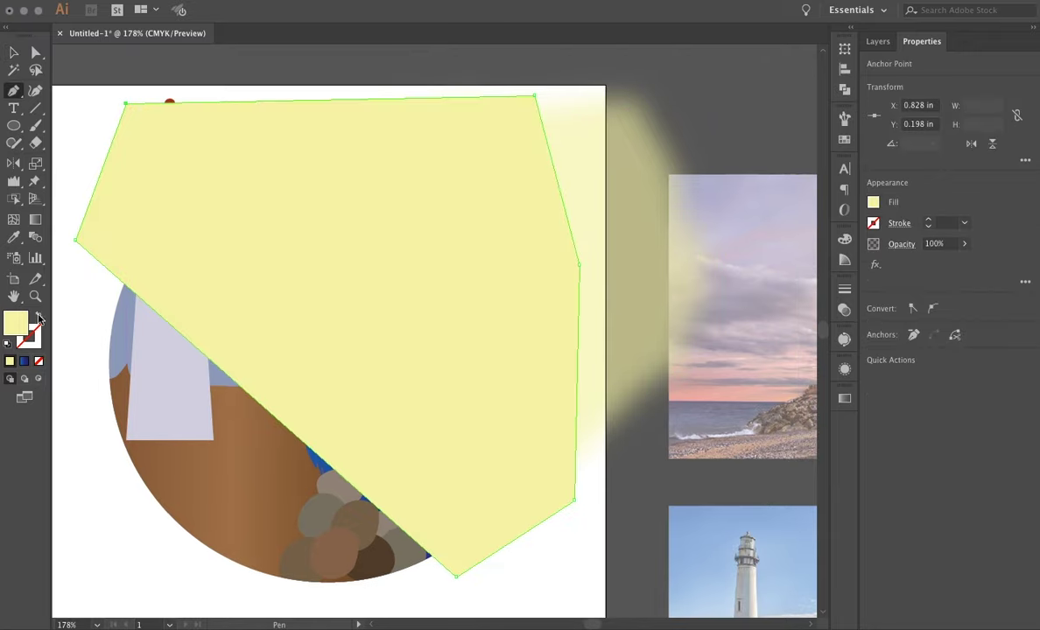
pyautogui.click(37, 319)
# Clip all artwork to the polygon, then undo the wrinkle attempt
pyautogui.hotkey('ctrl', 'a')
pyautogui.rightClick(583, 195)
pyautogui.click(604, 327)
pyautogui.moveTo(529, 162); pyautogui.dragTo(530, 161)
pyautogui.hotkey('ctrl', 'z')
pyautogui.press('v')
# Release the clipping mask and delete the old glowing beam from the Light sublayer
pyautogui.click(877, 41)
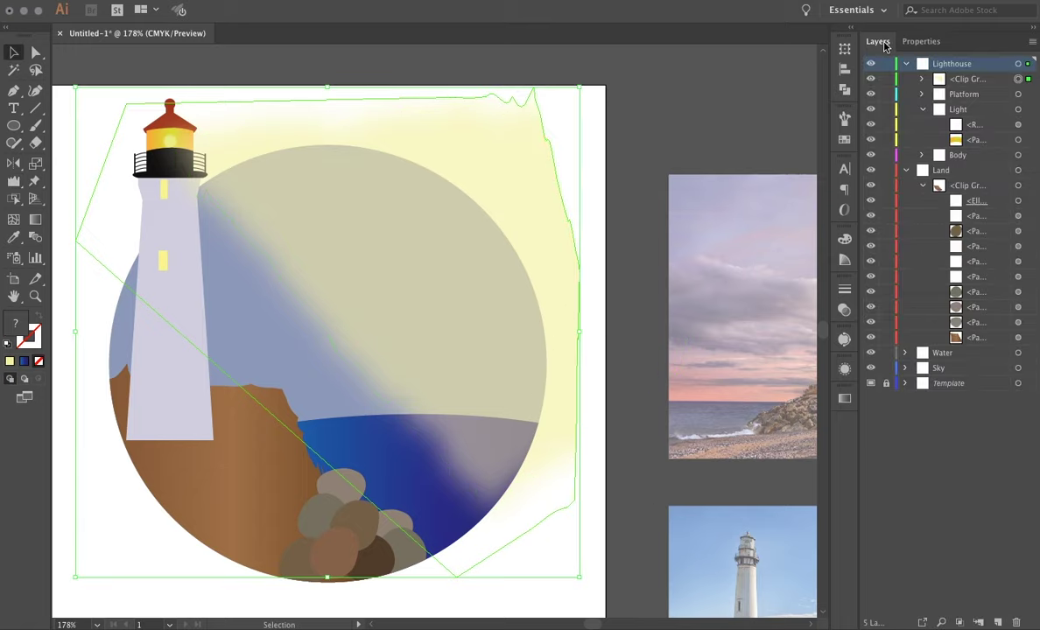
pyautogui.click(922, 110)
pyautogui.hotkey('ctrl', 'z')
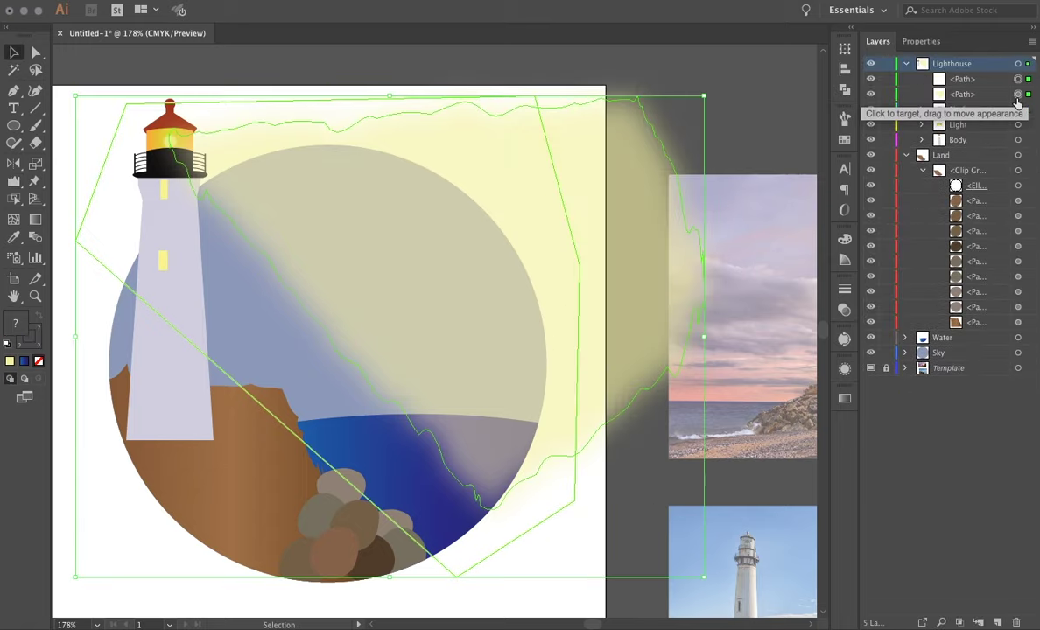
pyautogui.click(577, 481)
pyautogui.click(704, 302)
pyautogui.press('Delete')
# Draw a new beam polygon fanning from the lamp across the circle
pyautogui.press('p')
pyautogui.click(171, 133)
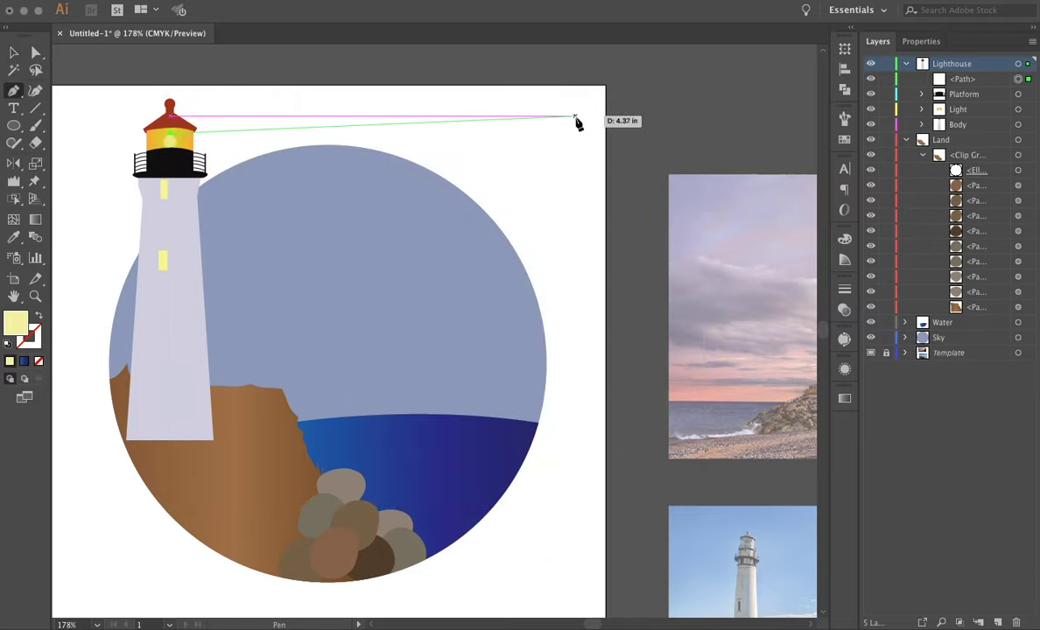
pyautogui.click(569, 100)
pyautogui.click(585, 331)
pyautogui.click(505, 576)
pyautogui.click(175, 159)
pyautogui.press('v')
# Apply a Gaussian Blur to the new beam
pyautogui.click(873, 264)
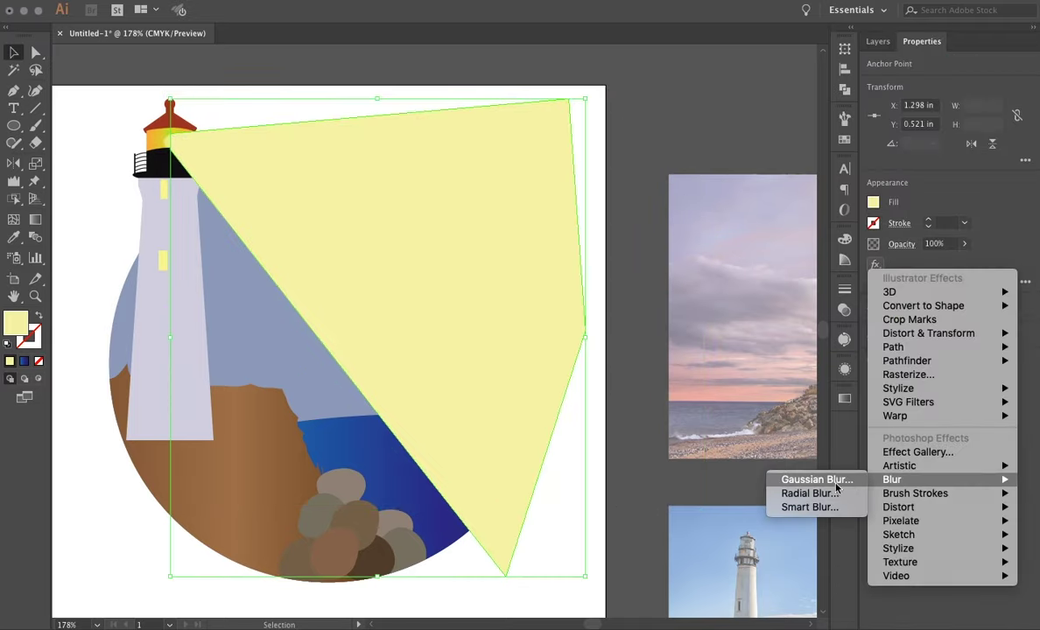
pyautogui.click(809, 481)
pyautogui.moveTo(520, 462); pyautogui.dragTo(504, 463)
pyautogui.click(602, 493)
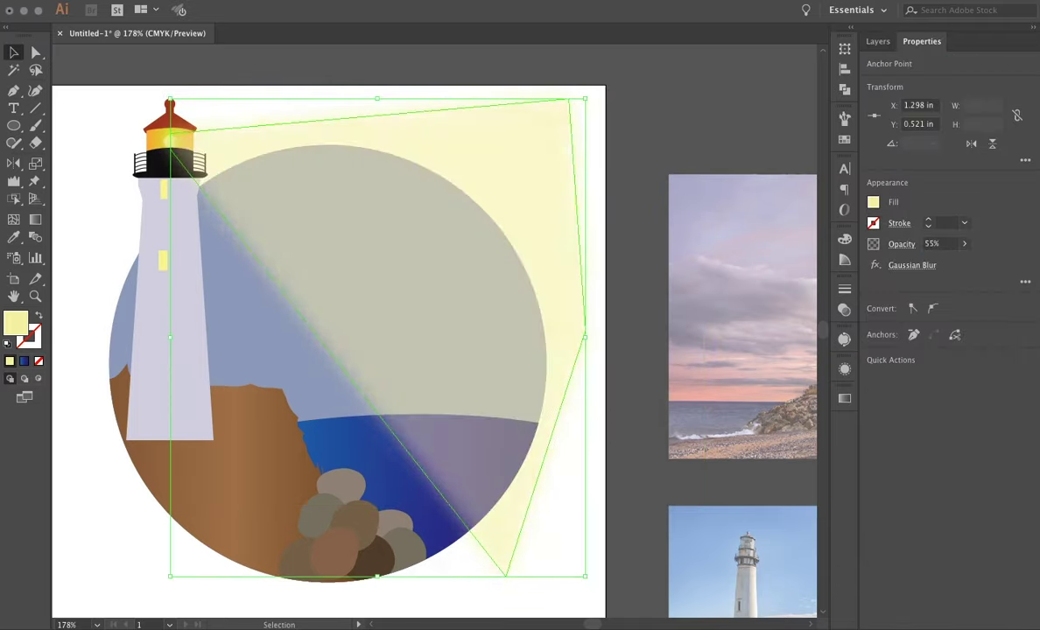
# Slightly roughen the beam's top-right edge, then deselect it
pyautogui.moveTo(570, 96)
pyautogui.mouseDown()
pyautogui.moveTo(563, 254)
pyautogui.moveTo(346, 121)
pyautogui.mouseUp()
pyautogui.hotkey('ctrl', 'z')
pyautogui.moveTo(471, 197); pyautogui.dragTo(523, 159)
pyautogui.press('v')
pyautogui.hotkey('ctrl', 'shift', 'a')
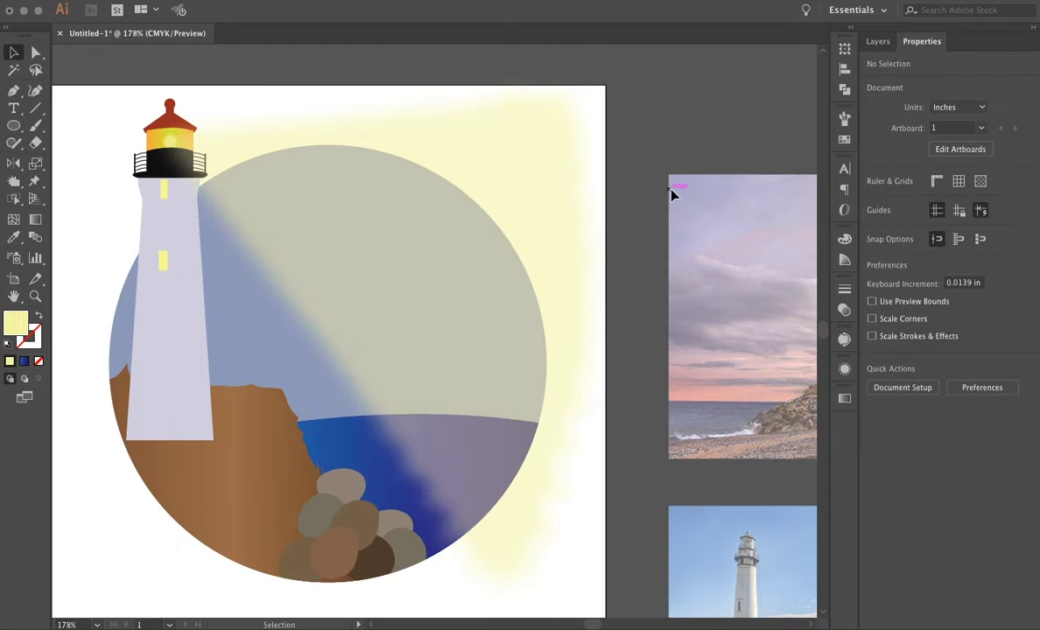
pyautogui.press('F7')
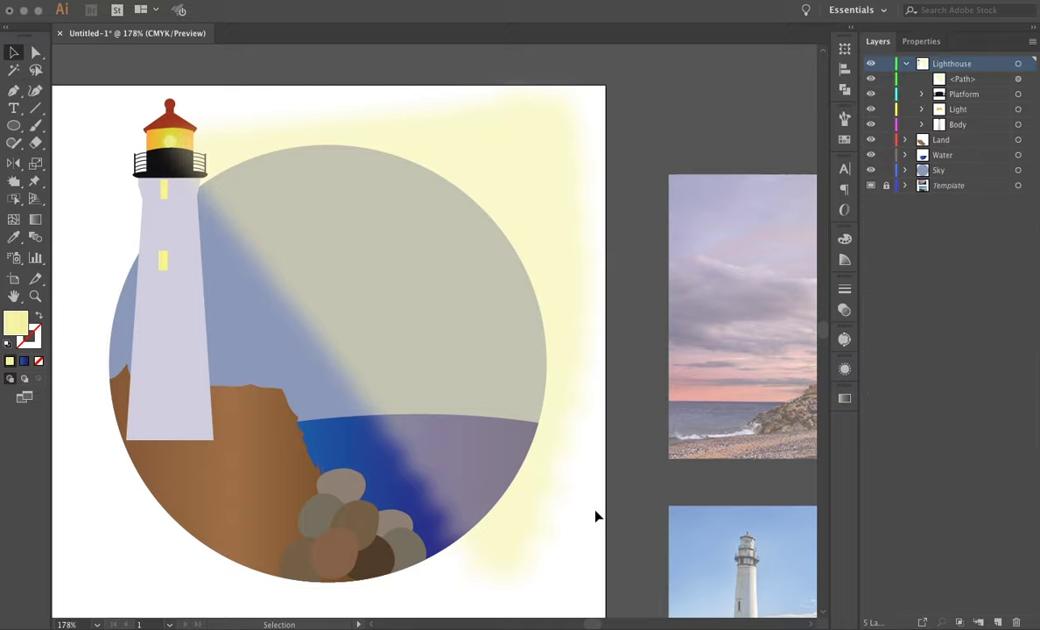
# Make the Water layer's top edge wavy with the Wrinkle tool
pyautogui.click(579, 525)
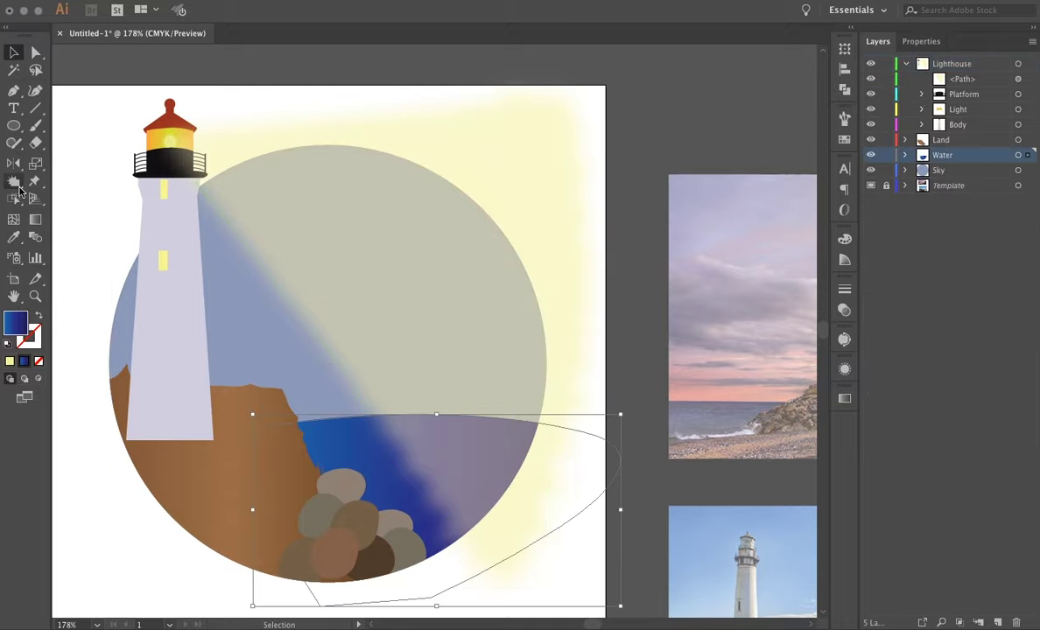
pyautogui.moveTo(404, 417); pyautogui.dragTo(441, 429)
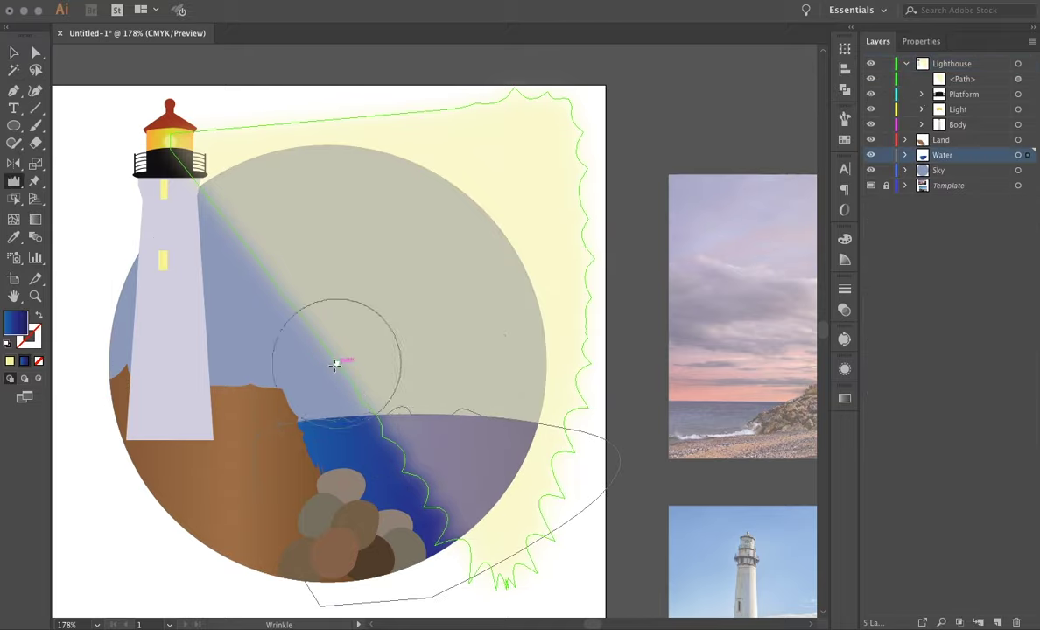
pyautogui.press('v')
pyautogui.click(618, 564)
pyautogui.click(906, 155)
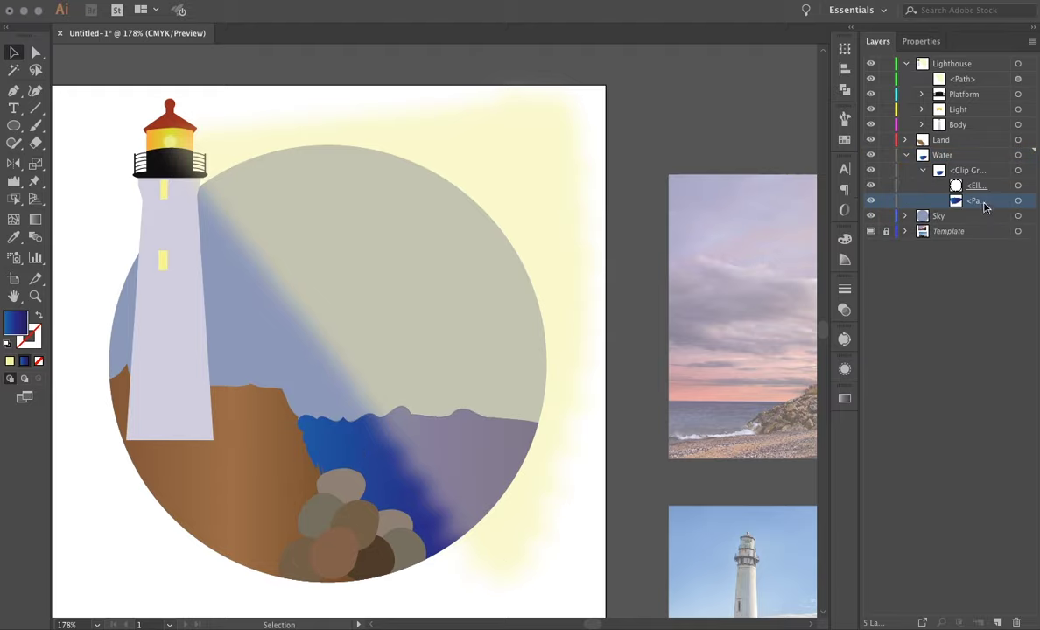
pyautogui.click(906, 155)
pyautogui.click(905, 140)
# Draw a blue water shape below the cliff, wrinkle its lower edge, and move it into the clip group
pyautogui.press('p')
pyautogui.click(274, 418)
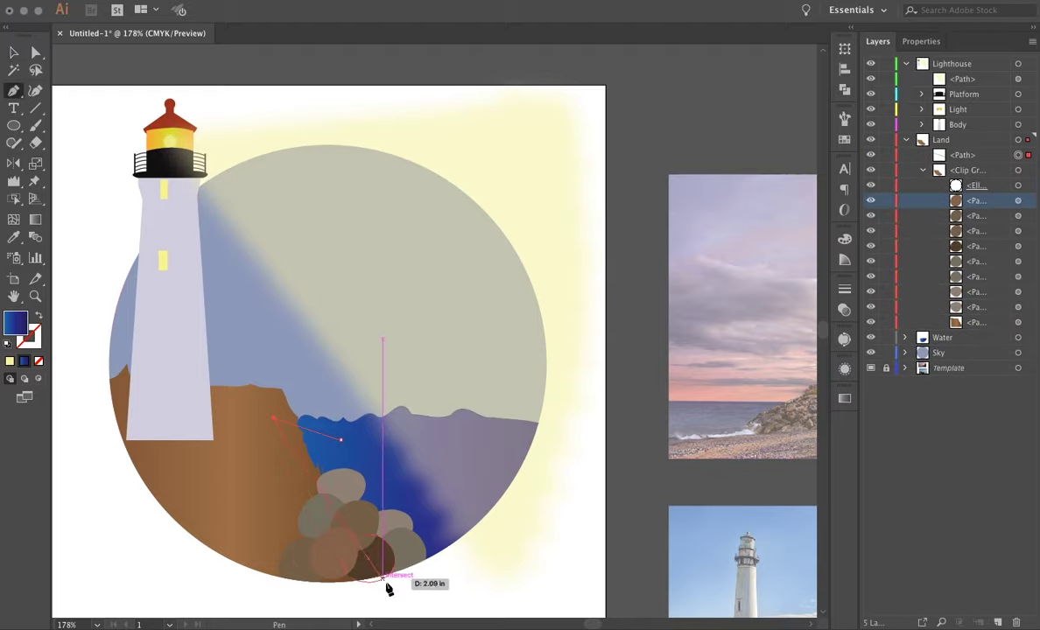
pyautogui.click(386, 589)
pyautogui.click(524, 519)
pyautogui.click(486, 438)
pyautogui.click(15, 182)
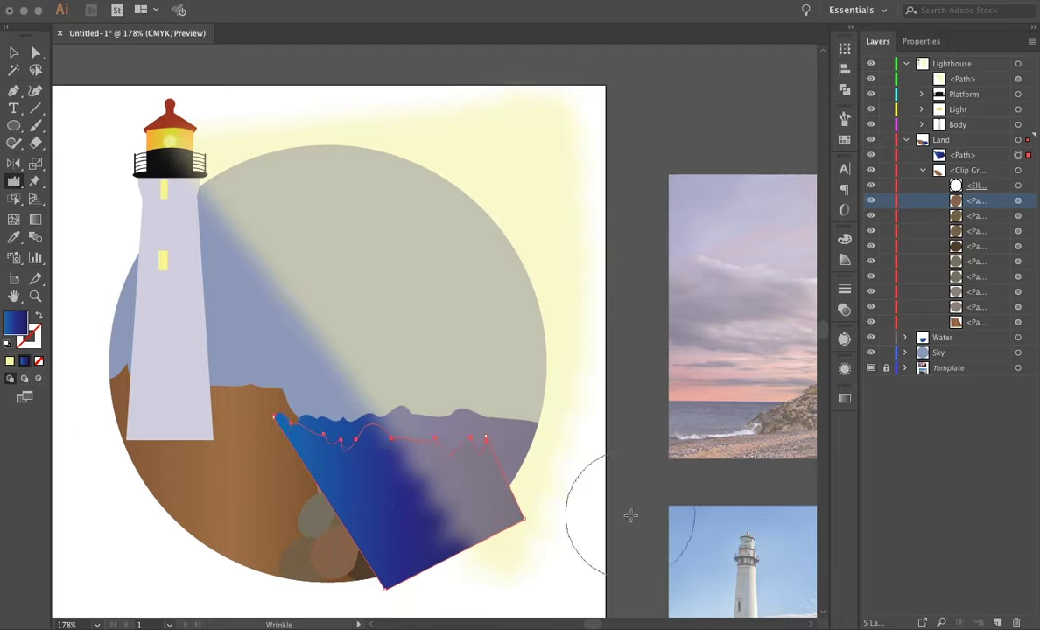
pyautogui.moveTo(963, 155); pyautogui.dragTo(972, 193)
pyautogui.moveTo(383, 544); pyautogui.dragTo(376, 526)
# Reposition the wrinkled blue shape up-left over the rocks and collapse the Land layer
pyautogui.press('v')
pyautogui.click(373, 500)
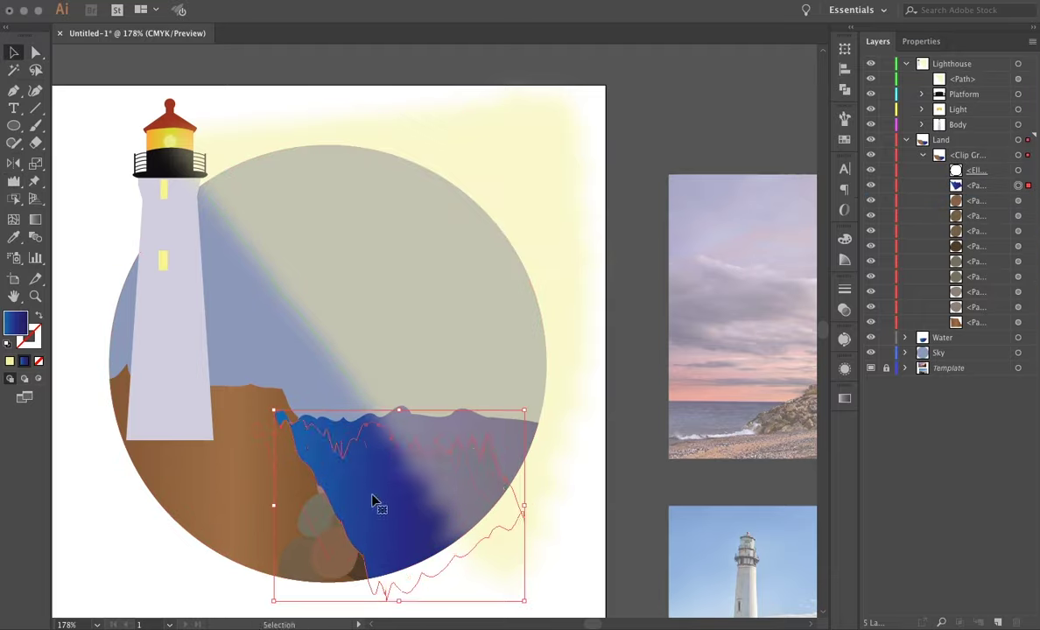
pyautogui.press('a')
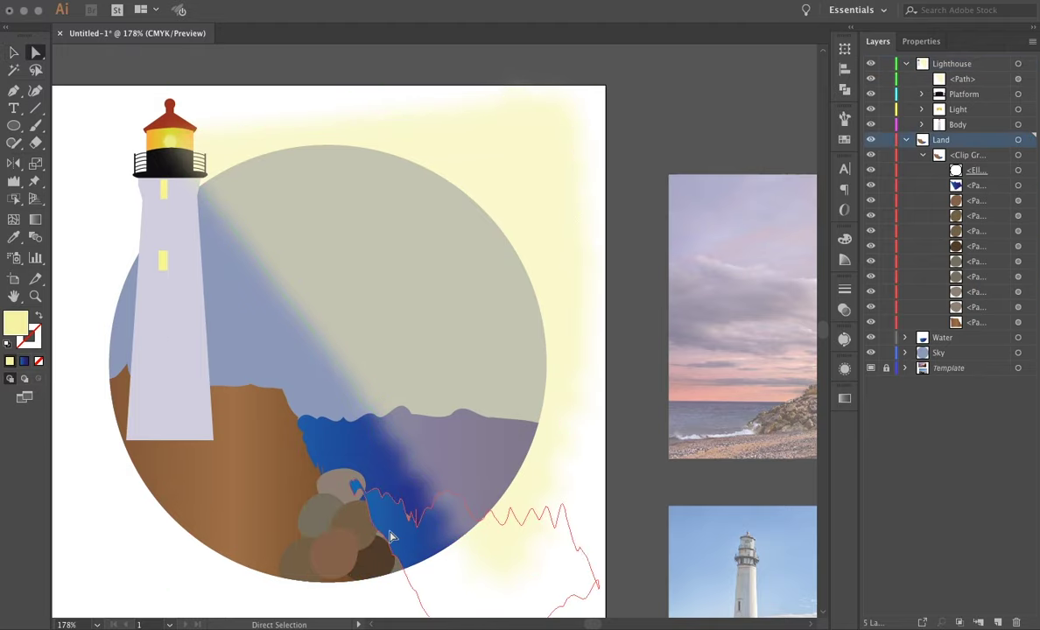
pyautogui.press('v')
pyautogui.moveTo(392, 539); pyautogui.dragTo(368, 500)
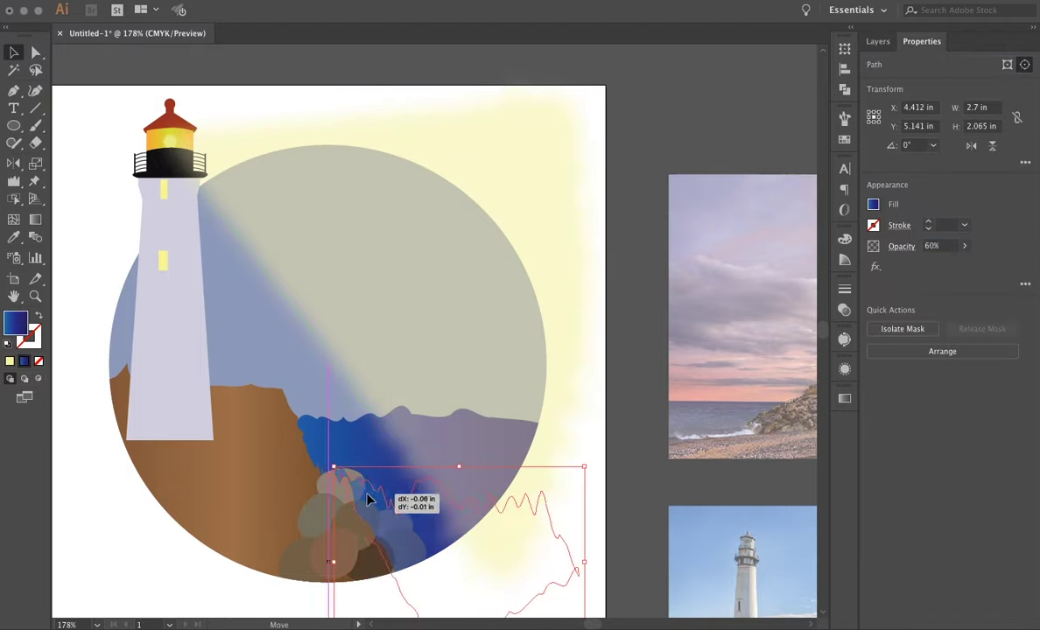
pyautogui.moveTo(368, 500)
pyautogui.mouseDown()
pyautogui.moveTo(324, 469)
pyautogui.moveTo(340, 529)
pyautogui.moveTo(301, 435)
pyautogui.mouseUp()
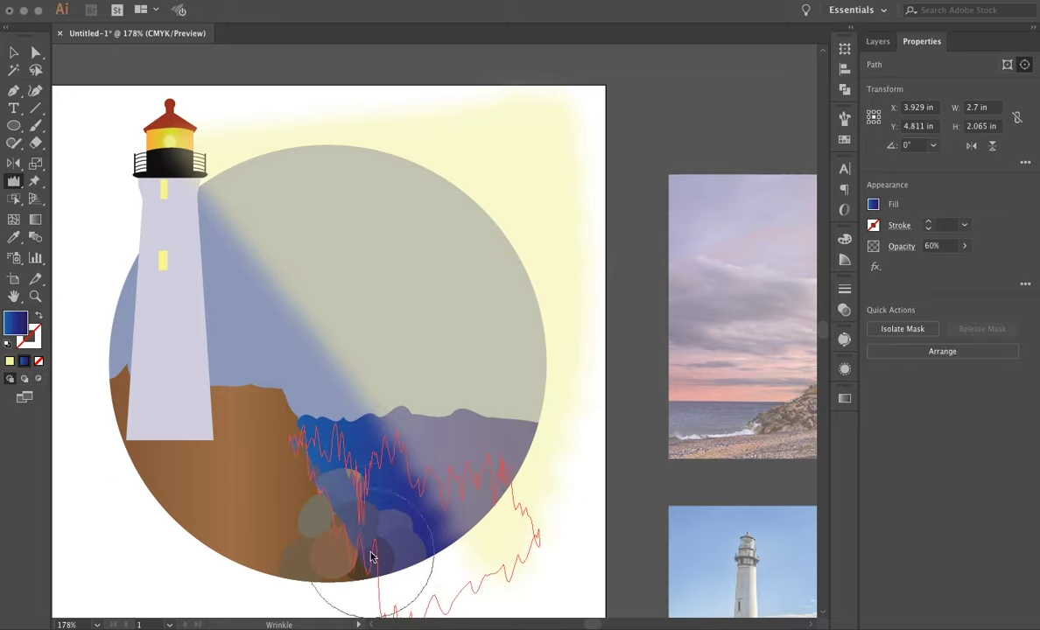
pyautogui.press('v')
pyautogui.hotkey('ctrl', 'shift', 'a')
pyautogui.click(878, 41)
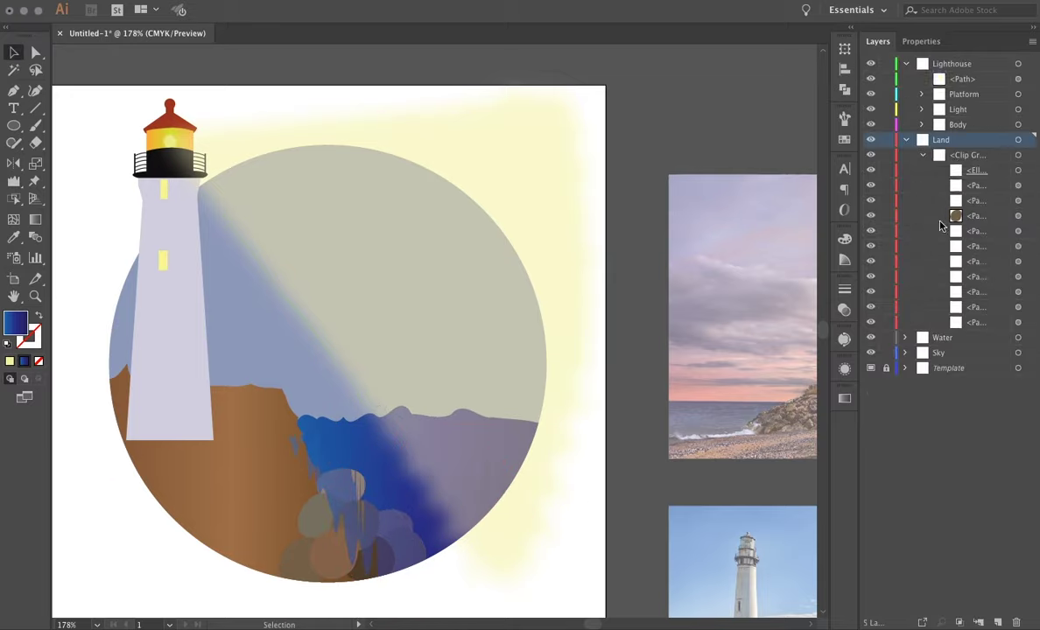
pyautogui.click(905, 140)
# In the Sky layer, make a pale wrinkled ellipse cloud and place a copy lower right
pyautogui.click(939, 170)
pyautogui.press('p')
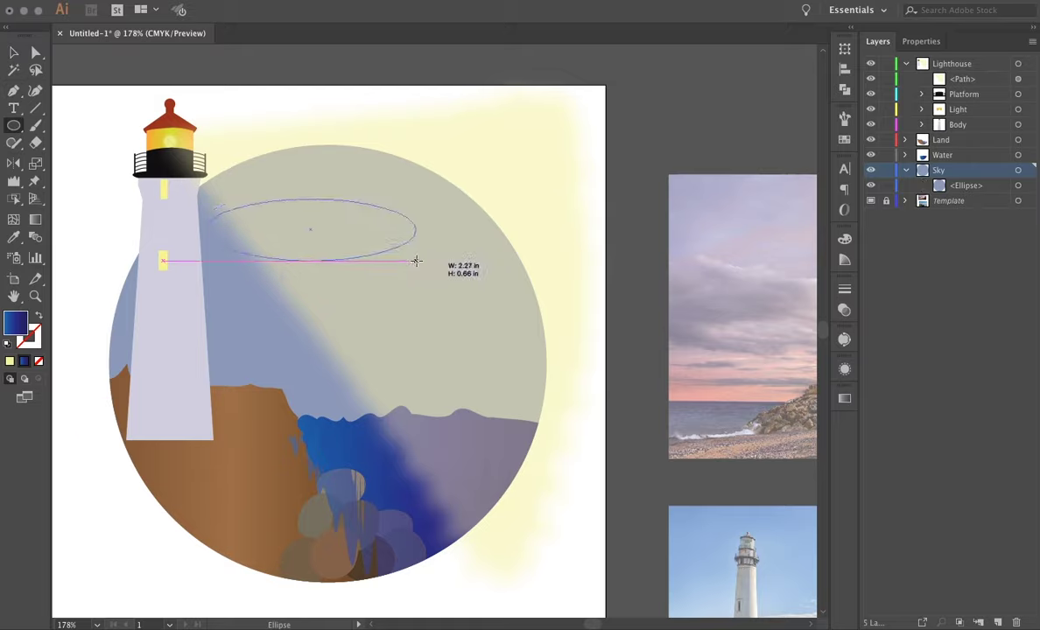
pyautogui.doubleClick(15, 323)
pyautogui.click(588, 92)
pyautogui.moveTo(271, 225); pyautogui.dragTo(224, 235)
pyautogui.press('v')
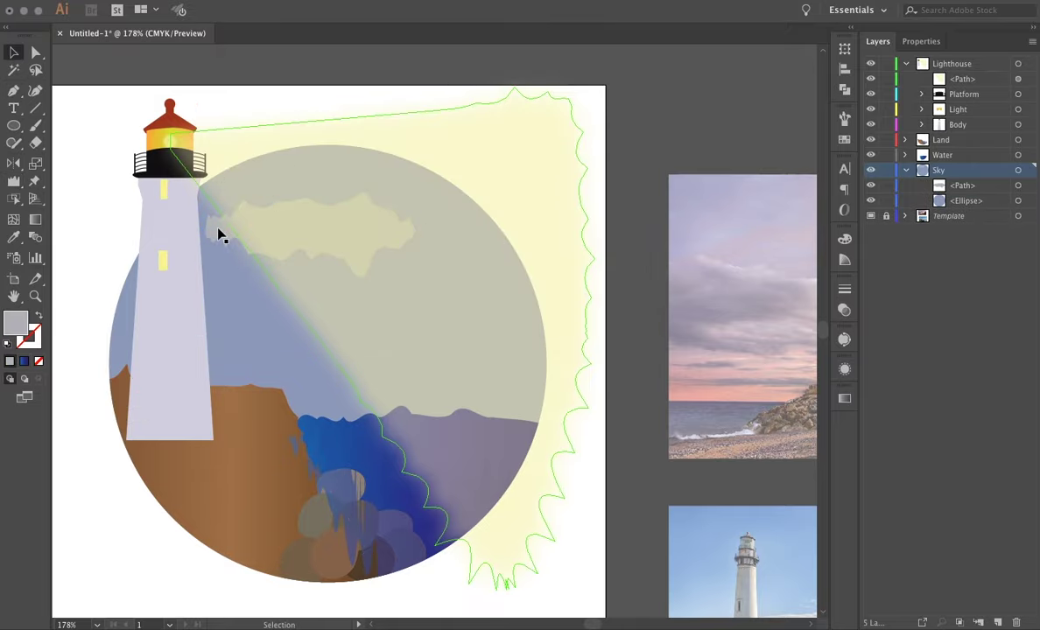
pyautogui.click(189, 231)
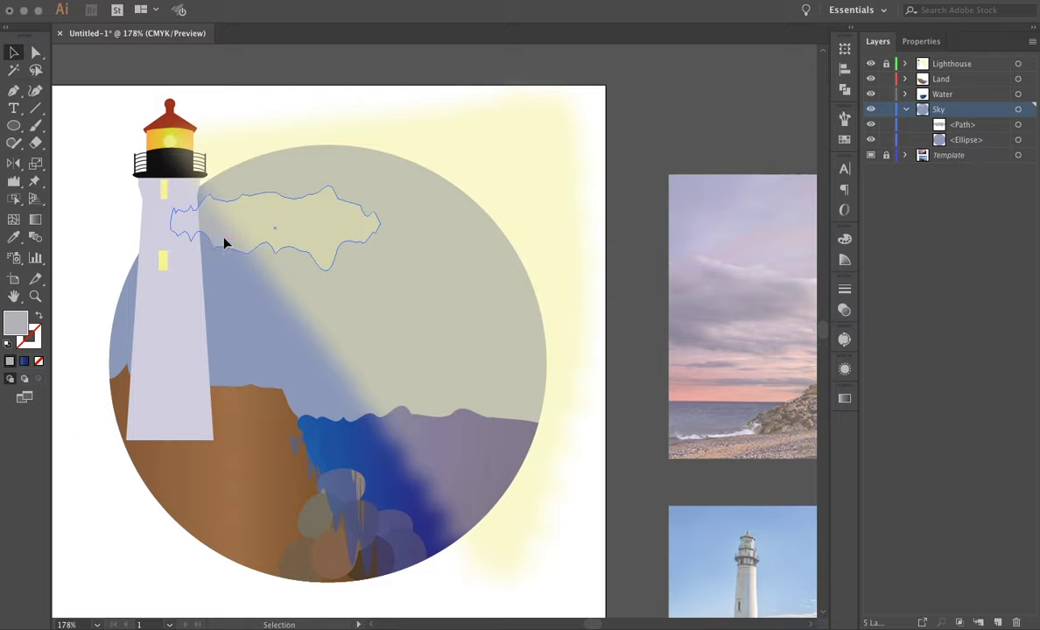
pyautogui.moveTo(224, 246); pyautogui.dragTo(415, 320)
pyautogui.click(599, 524)
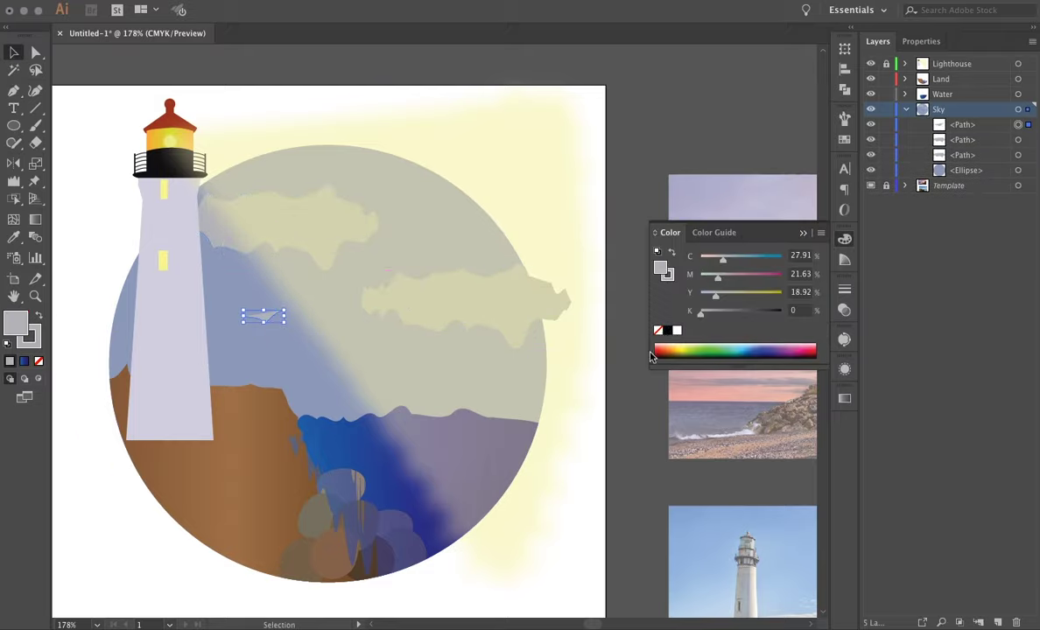
# Turn a small path into a round-brush bird and duplicate it below
pyautogui.press('d')
pyautogui.press('/')
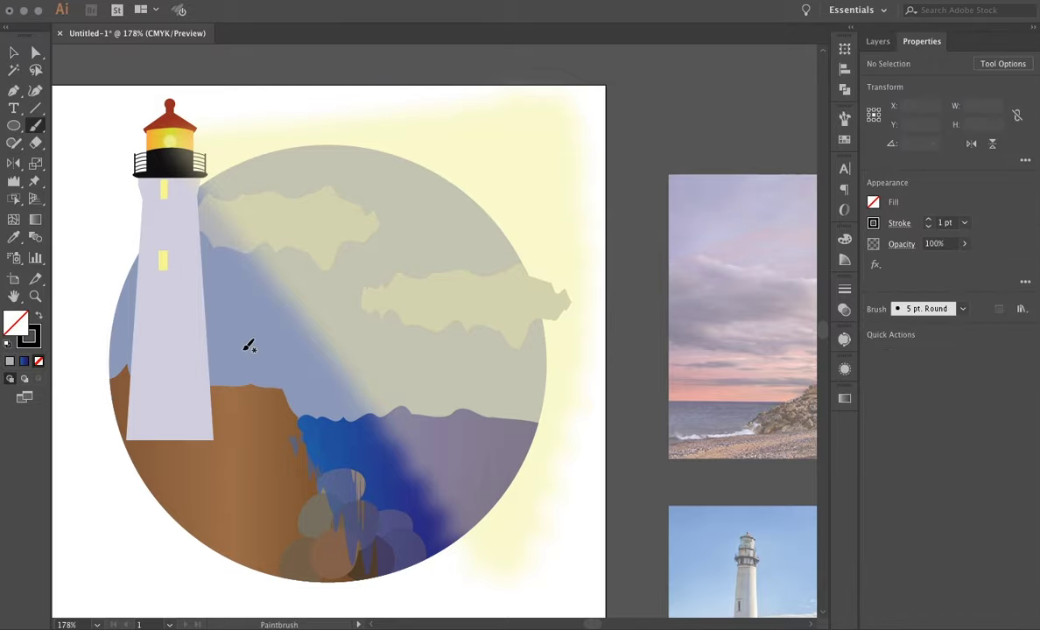
pyautogui.click(260, 311)
pyautogui.hotkey('ctrl', '=')
pyautogui.hotkey('ctrl', '=')
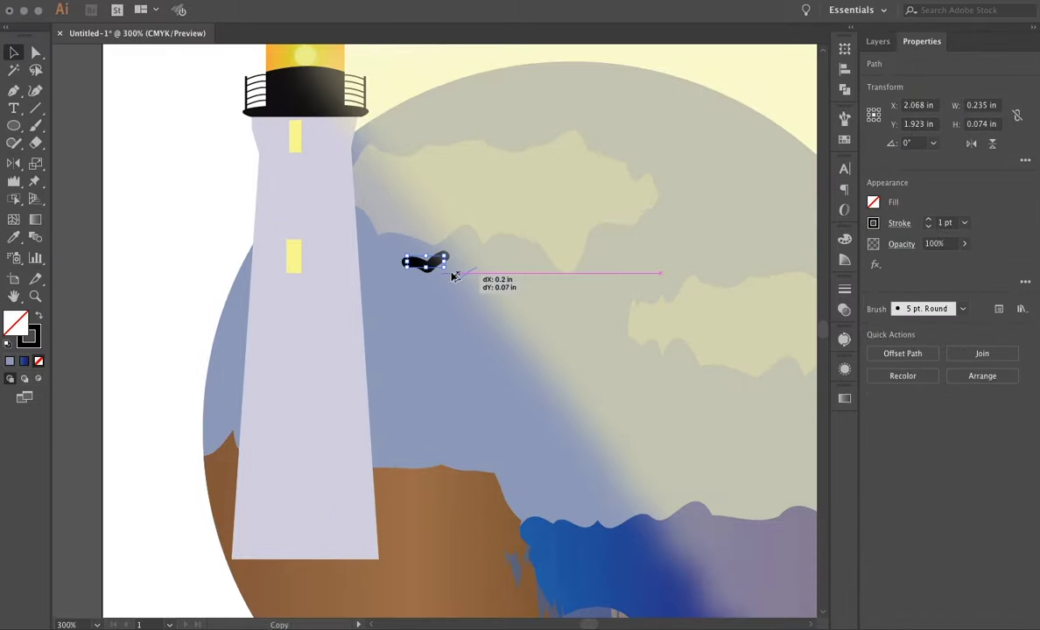
pyautogui.moveTo(454, 276); pyautogui.dragTo(435, 295)
# Give the birds the thin Basic brush, then zoom out to view the whole scene
pyautogui.click(963, 309)
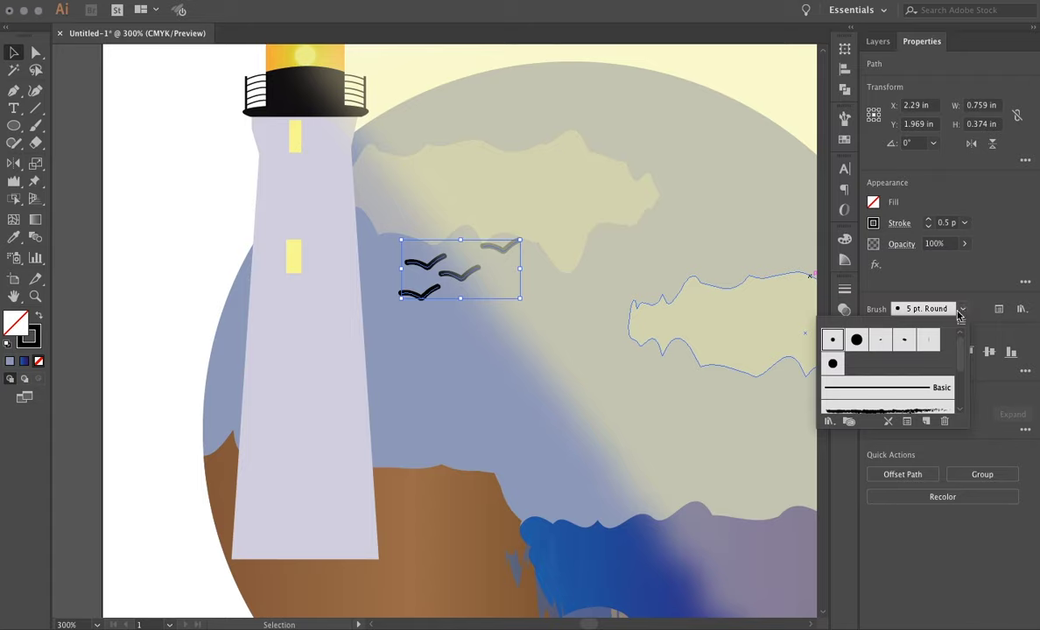
pyautogui.click(940, 383)
pyautogui.click(131, 271)
pyautogui.hotkey('ctrl', '0')
pyautogui.click(342, 110)
pyautogui.click(279, 314)
pyautogui.press('F7')
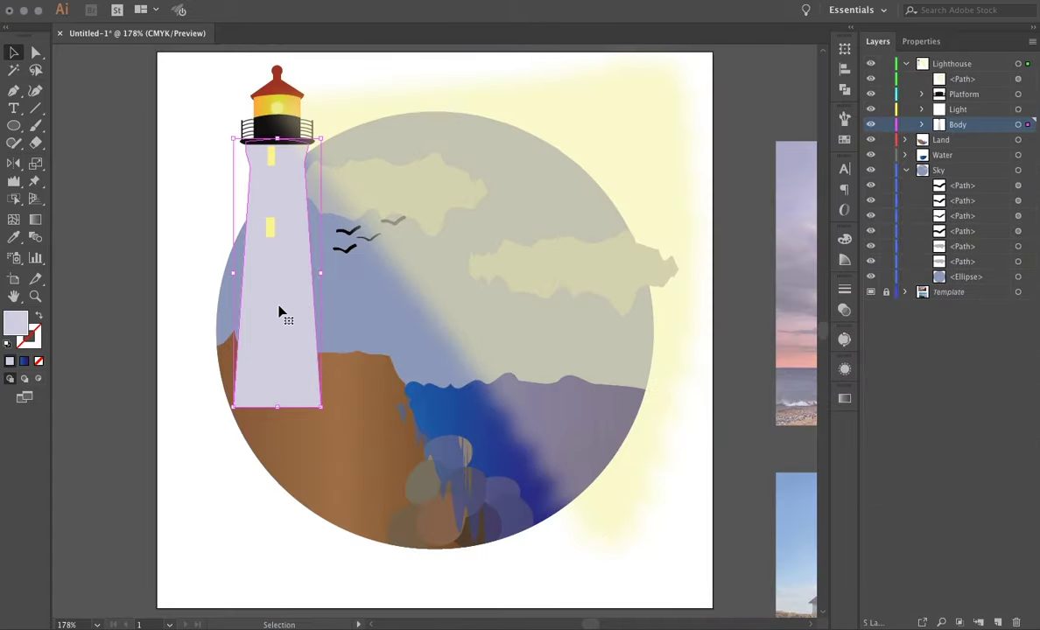
# Shrink the group of stroke marks and move it onto the lighthouse body
pyautogui.hotkey('ctrl', '-')
pyautogui.hotkey('ctrl', '-')
pyautogui.hotkey('ctrl', '-')
pyautogui.press('p')
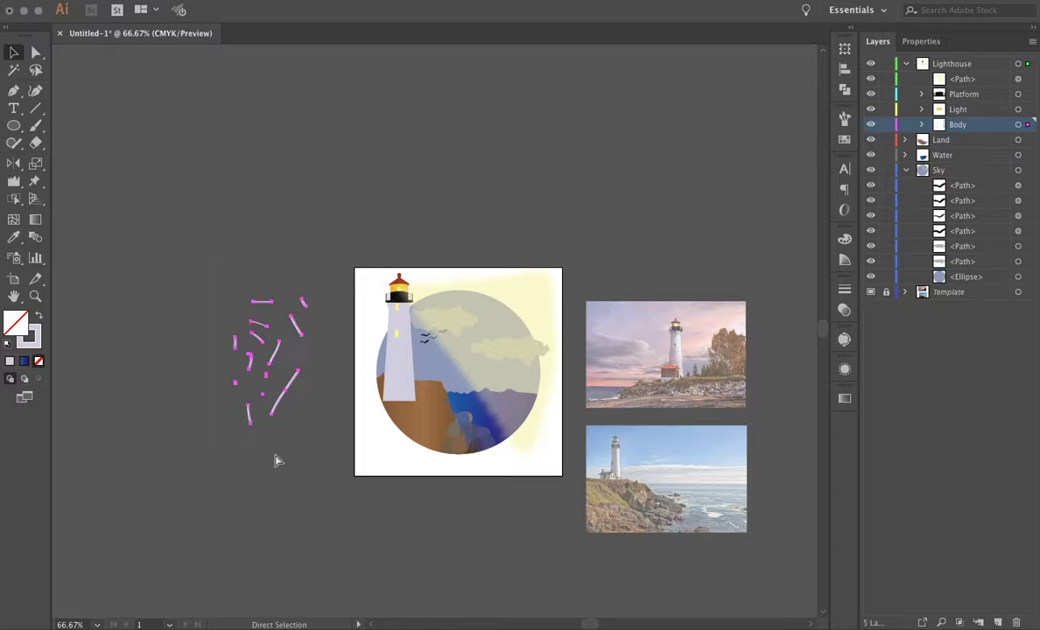
pyautogui.hotkey('ctrl', '+')
pyautogui.hotkey('ctrl', '+')
pyautogui.moveTo(499, 441); pyautogui.dragTo(413, 270)
pyautogui.moveTo(386, 232); pyautogui.dragTo(734, 365)
# Recolour the stroke marks black and shrink them further on the body
pyautogui.doubleClick(29, 335)
pyautogui.click(596, 91)
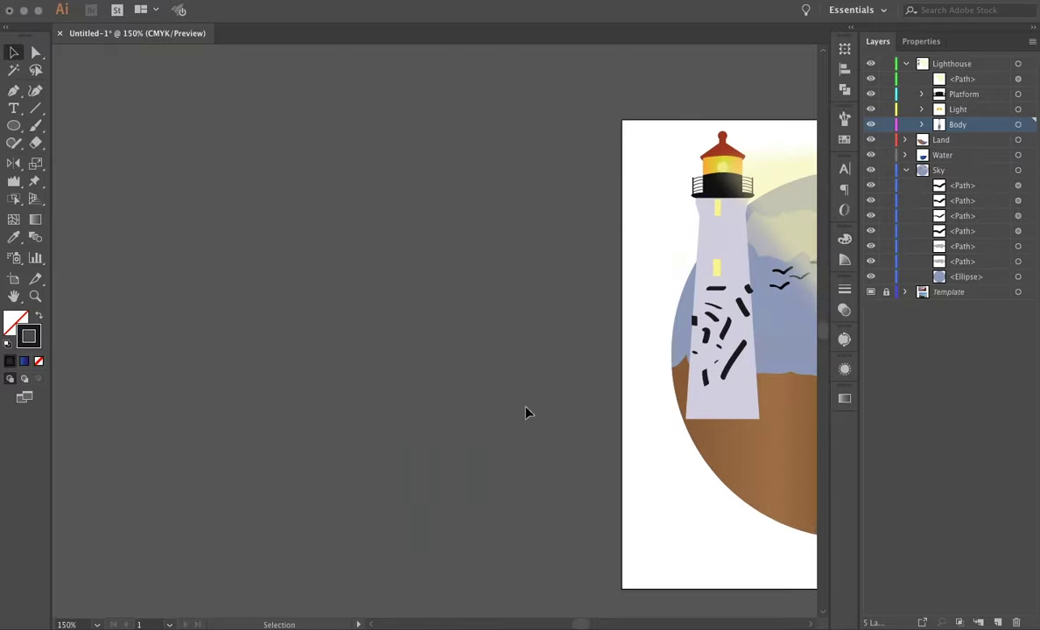
pyautogui.hotkey('ctrl', '0')
pyautogui.moveTo(309, 366); pyautogui.dragTo(269, 324)
pyautogui.click(921, 41)
pyautogui.click(945, 223)
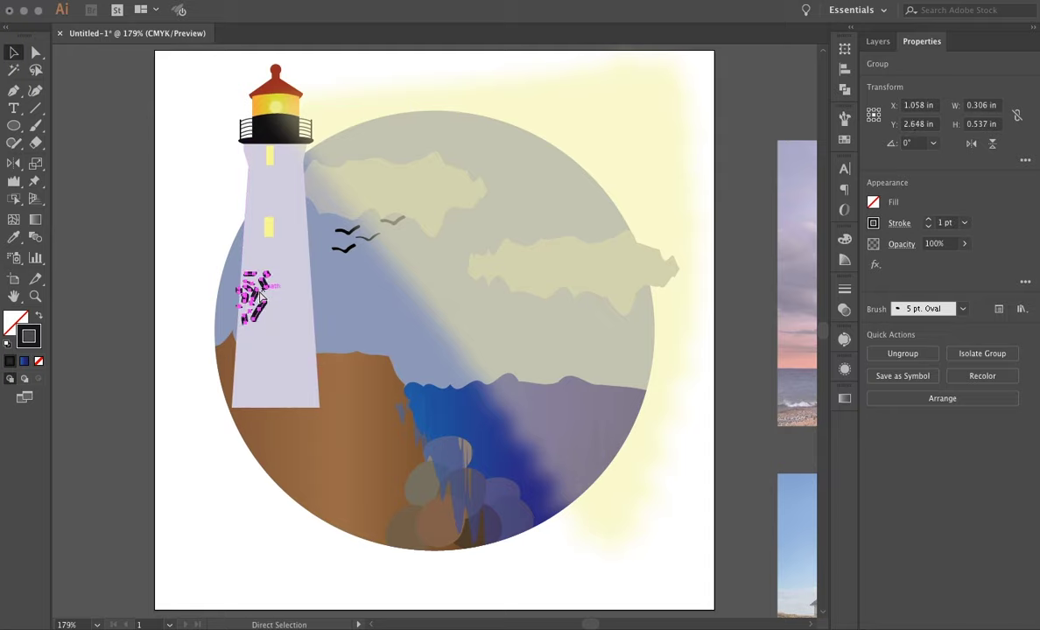
# Mask the body with the texture image, rotating and scaling it inside the mask
pyautogui.click(197, 274)
pyautogui.moveTo(355, 434); pyautogui.dragTo(347, 412)
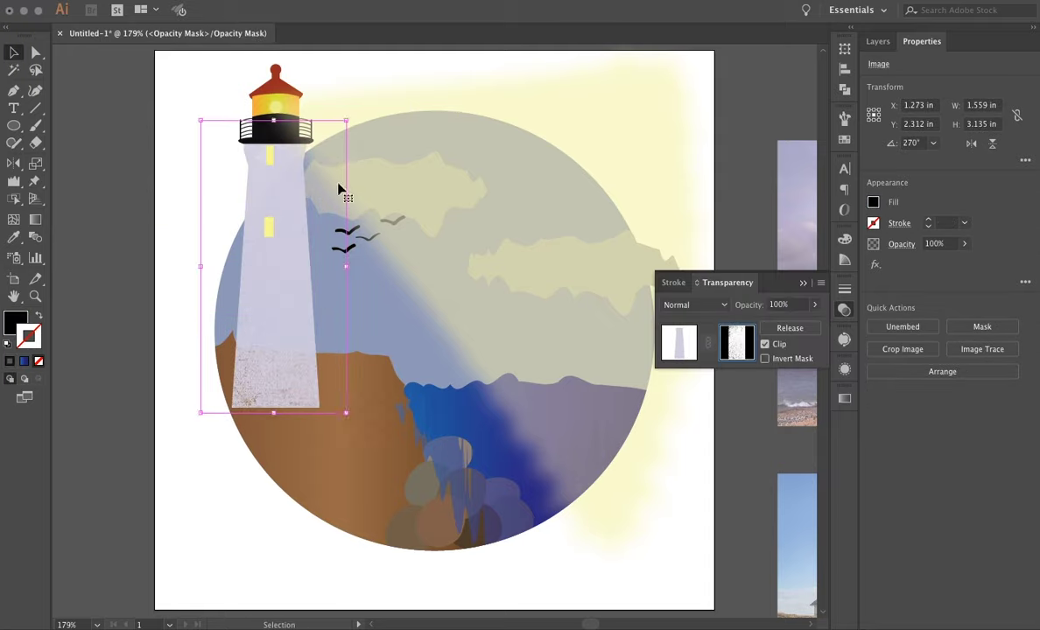
pyautogui.click(111, 266)
pyautogui.click(879, 41)
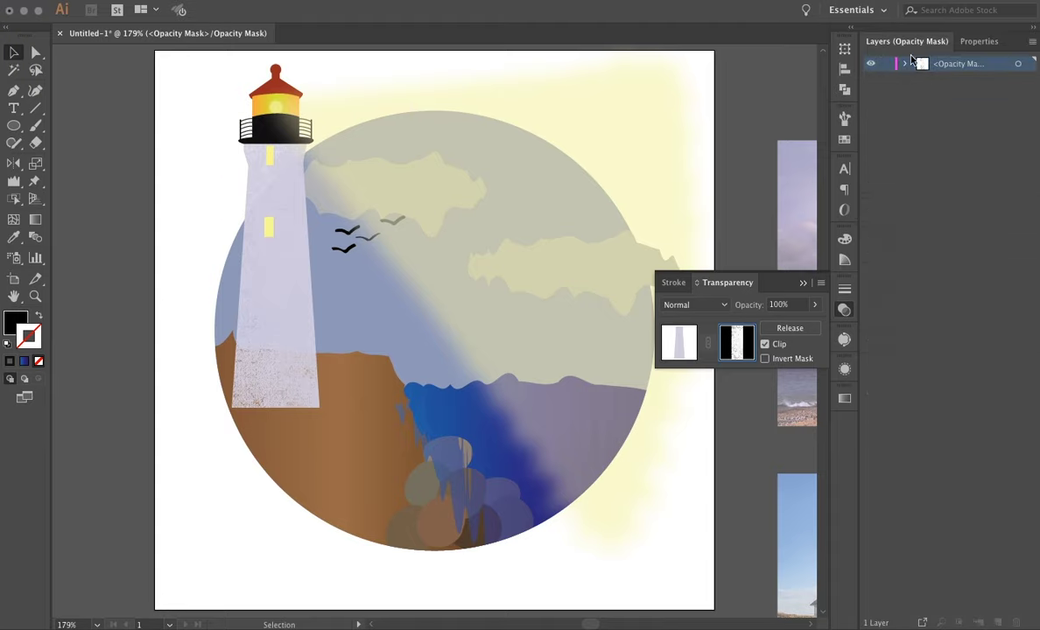
pyautogui.click(680, 342)
# Select the lighthouse Body artwork, then make Land the current artwork
pyautogui.click(295, 316)
pyautogui.click(281, 210)
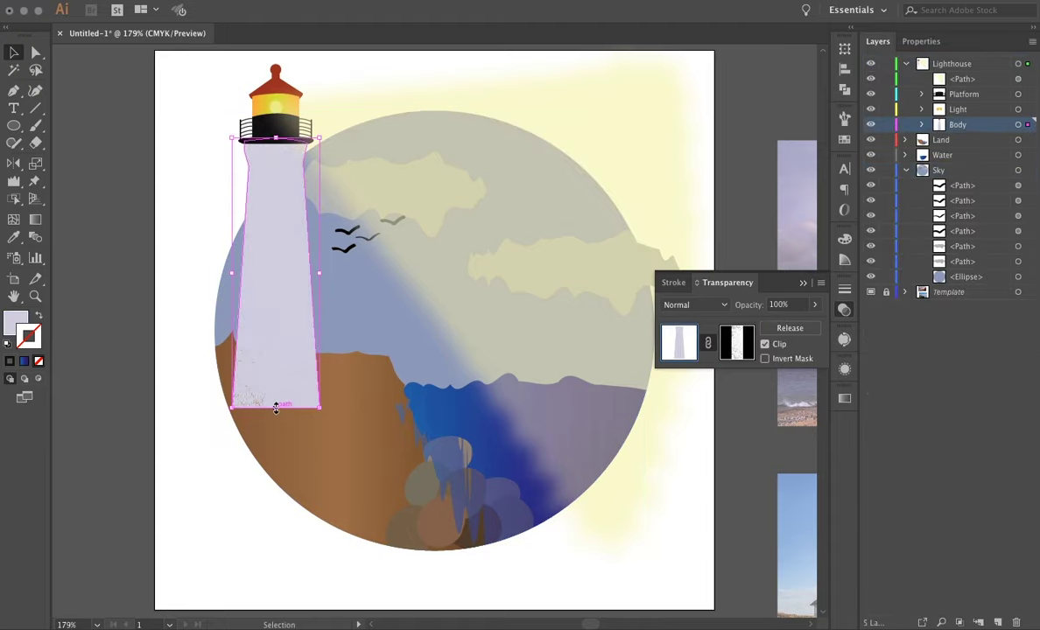
pyautogui.click(188, 248)
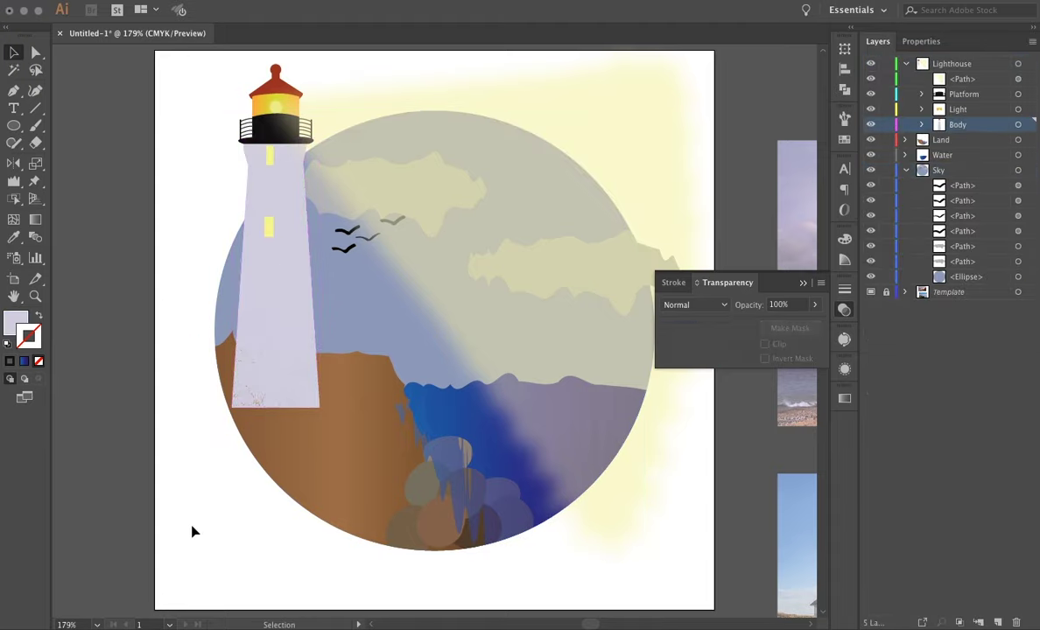
pyautogui.click(236, 420)
pyautogui.click(138, 380)
# Start a rock outline over the land with Pen tool points
pyautogui.click(227, 363)
pyautogui.click(358, 375)
pyautogui.click(347, 458)
pyautogui.click(246, 431)
# Close the rock outline and move the new shape into the Lighthouse layer
pyautogui.click(232, 415)
pyautogui.hotkey('ctrl', 'x')
pyautogui.click(952, 63)
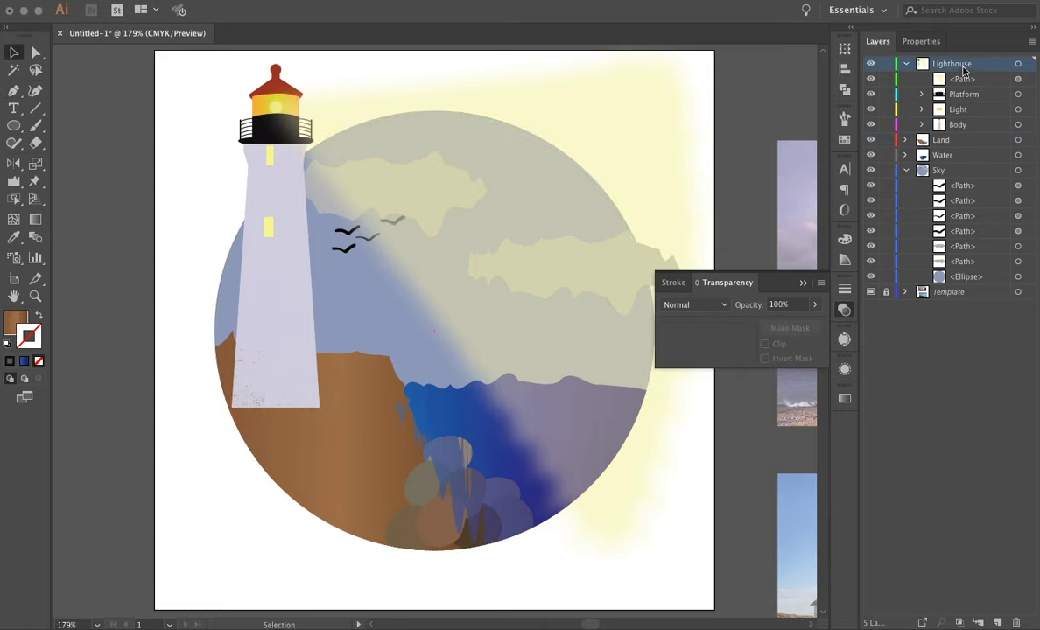
pyautogui.hotkey('ctrl', 'f')
pyautogui.click(124, 398)
# Pucker the brown shape into a rounded rock
pyautogui.click(289, 403)
pyautogui.moveTo(14, 181); pyautogui.dragTo(87, 234)
pyautogui.click(322, 378)
pyautogui.moveTo(322, 377)
pyautogui.mouseDown()
pyautogui.moveTo(307, 435)
pyautogui.moveTo(355, 412)
pyautogui.mouseUp()
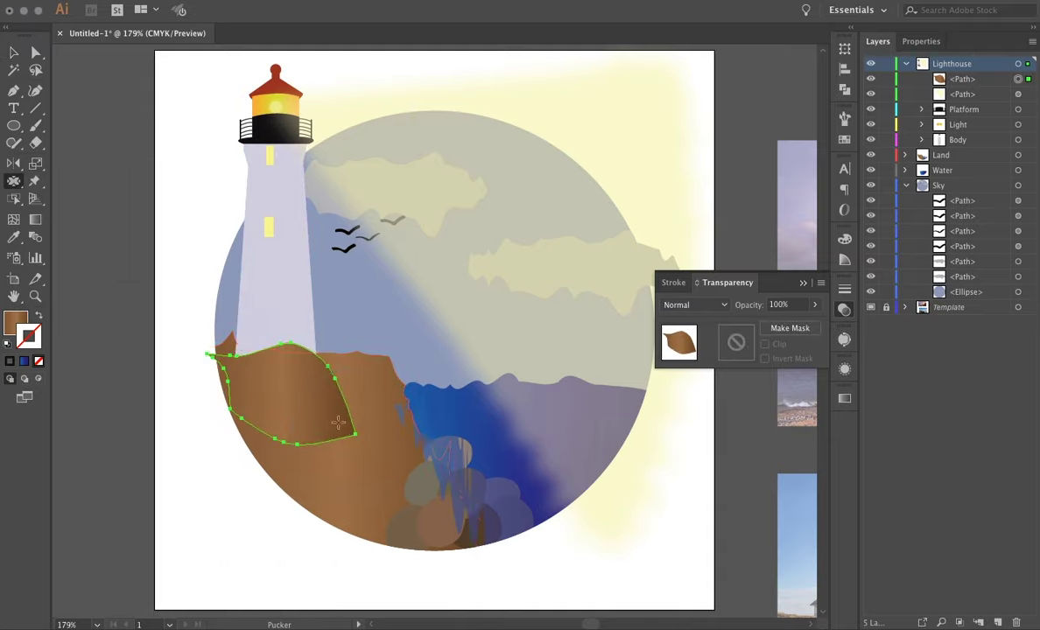
pyautogui.press('v')
pyautogui.click(175, 412)
pyautogui.click(296, 431)
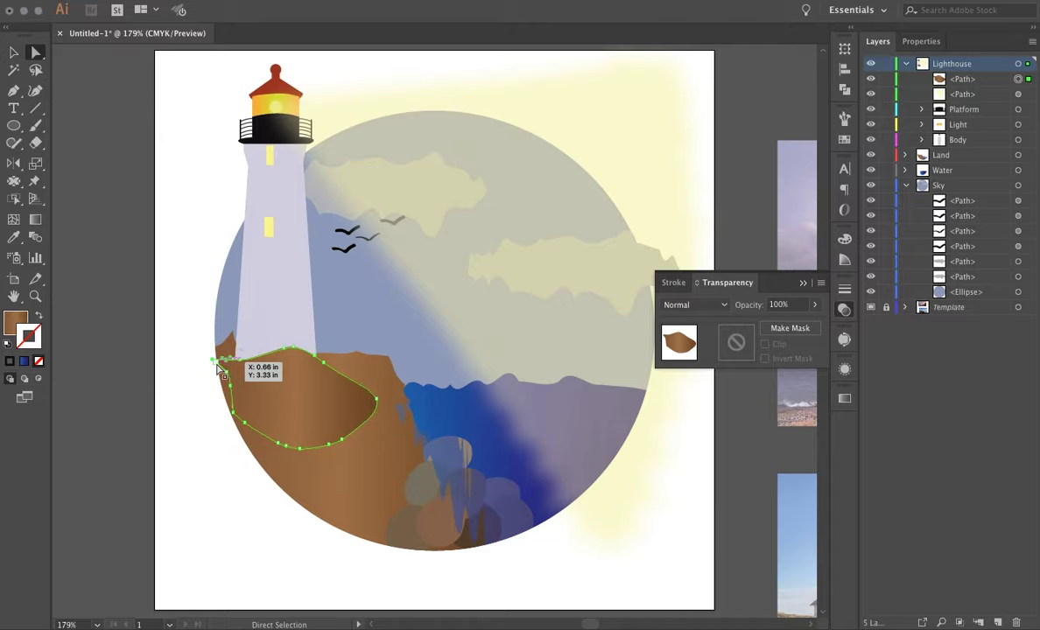
# Recolour the rock with a grey sampled from the reference photo
pyautogui.click(25, 361)
pyautogui.hscroll(10, 475, 399)
pyautogui.press('i')
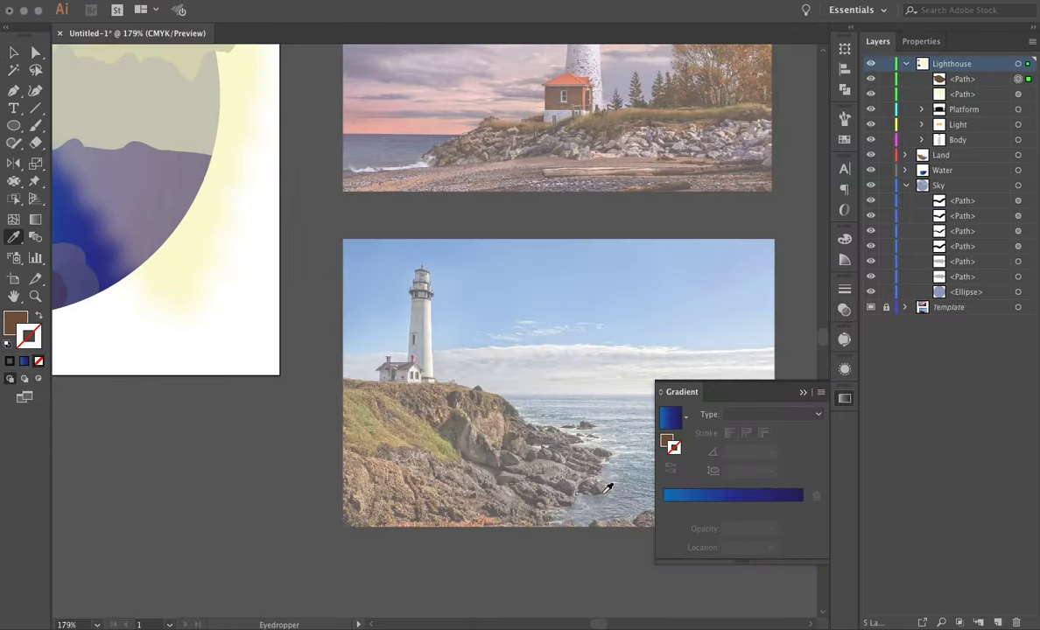
pyautogui.click(608, 486)
pyautogui.hscroll(-10, 362, 408)
pyautogui.hscroll(-5, 363, 408)
pyautogui.scroll(6, 343, 526)
pyautogui.press('v')
# Scale and rotate the grey rock, then Alt-drag a rotated duplicate into place
pyautogui.moveTo(203, 348)
pyautogui.mouseDown()
pyautogui.moveTo(278, 362)
pyautogui.moveTo(234, 394)
pyautogui.mouseUp()
pyautogui.moveTo(263, 447)
pyautogui.mouseDown()
pyautogui.moveTo(243, 414)
pyautogui.moveTo(291, 426)
pyautogui.mouseUp()
pyautogui.moveTo(301, 446)
pyautogui.mouseDown()
pyautogui.moveTo(294, 454)
pyautogui.moveTo(289, 425)
pyautogui.mouseUp()
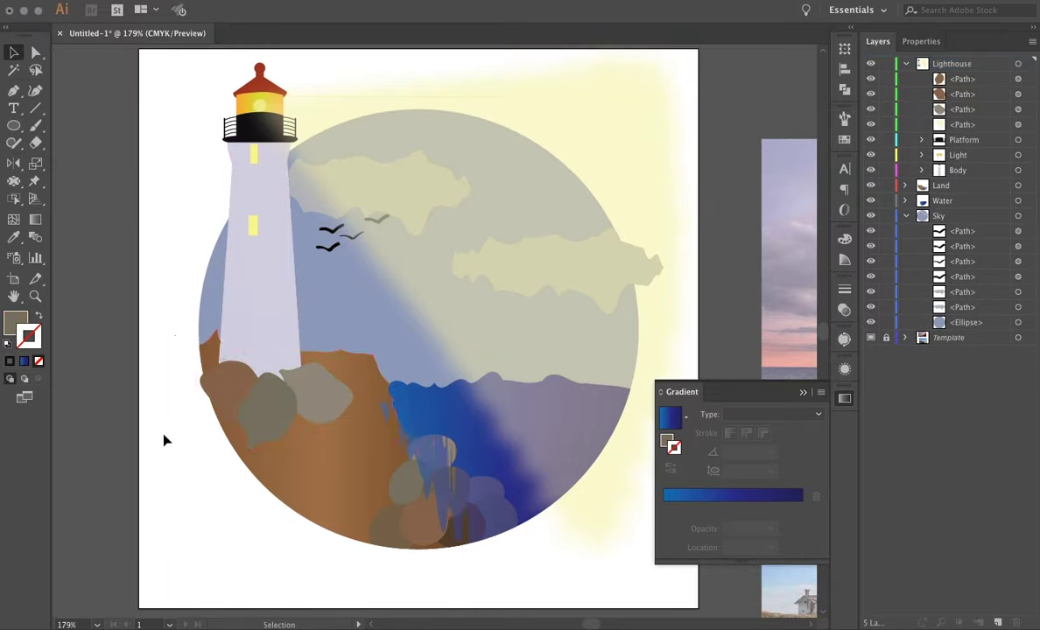
pyautogui.hscroll(10, 594, 474)
pyautogui.hscroll(-10, 595, 473)
pyautogui.press('b')
pyautogui.click(921, 42)
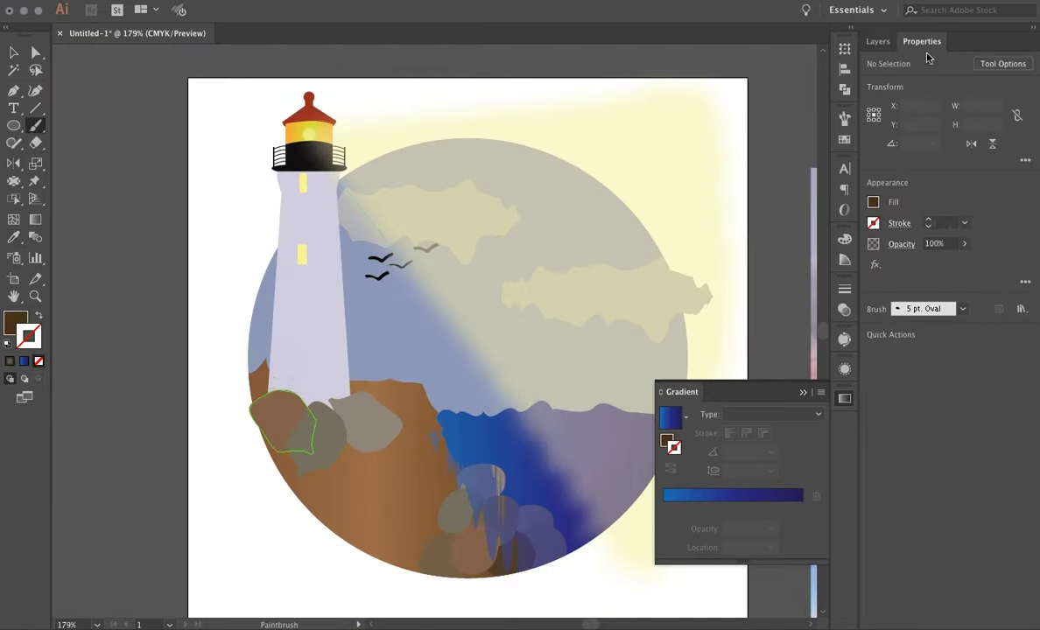
# Paint eight grass blades with the Paintbrush along the cliff
pyautogui.scroll(5, 304, 429)
pyautogui.moveTo(122, 320); pyautogui.dragTo(179, 372)
pyautogui.moveTo(230, 249); pyautogui.dragTo(210, 363)
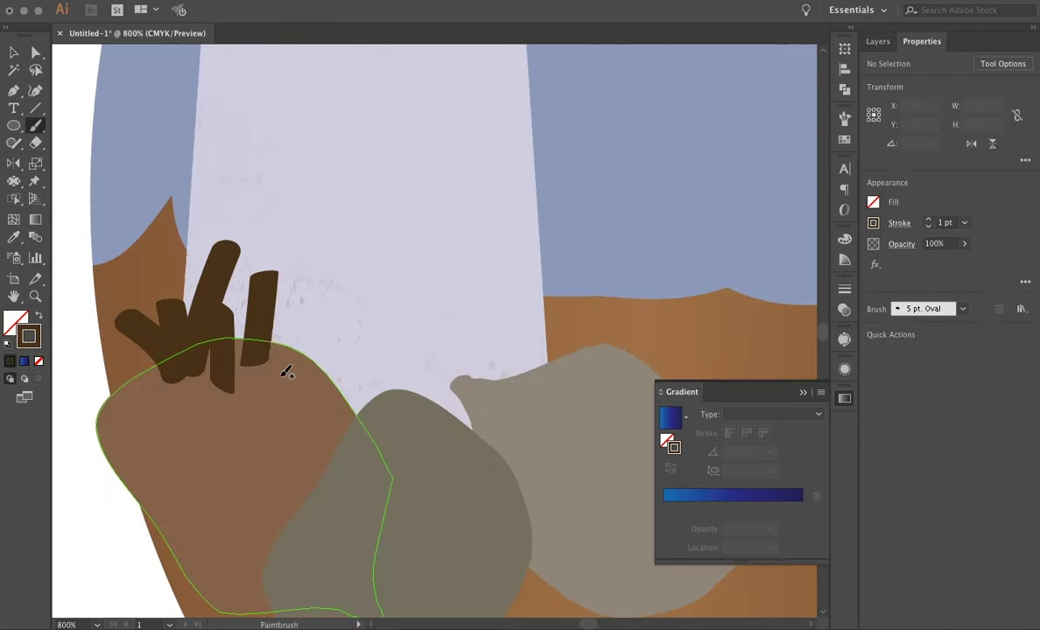
pyautogui.moveTo(289, 284); pyautogui.dragTo(285, 377)
pyautogui.moveTo(282, 200); pyautogui.dragTo(360, 429)
pyautogui.moveTo(396, 329); pyautogui.dragTo(394, 429)
pyautogui.moveTo(455, 307); pyautogui.dragTo(407, 424)
pyautogui.moveTo(513, 307); pyautogui.dragTo(517, 411)
pyautogui.moveTo(573, 258); pyautogui.dragTo(552, 398)
# Select the grass blades together and narrow the clump horizontally
pyautogui.press('v')
pyautogui.click(203, 300)
pyautogui.moveTo(204, 302); pyautogui.dragTo(324, 355)
pyautogui.keyDown('shift'); pyautogui.click(536, 302); pyautogui.keyUp('shift')
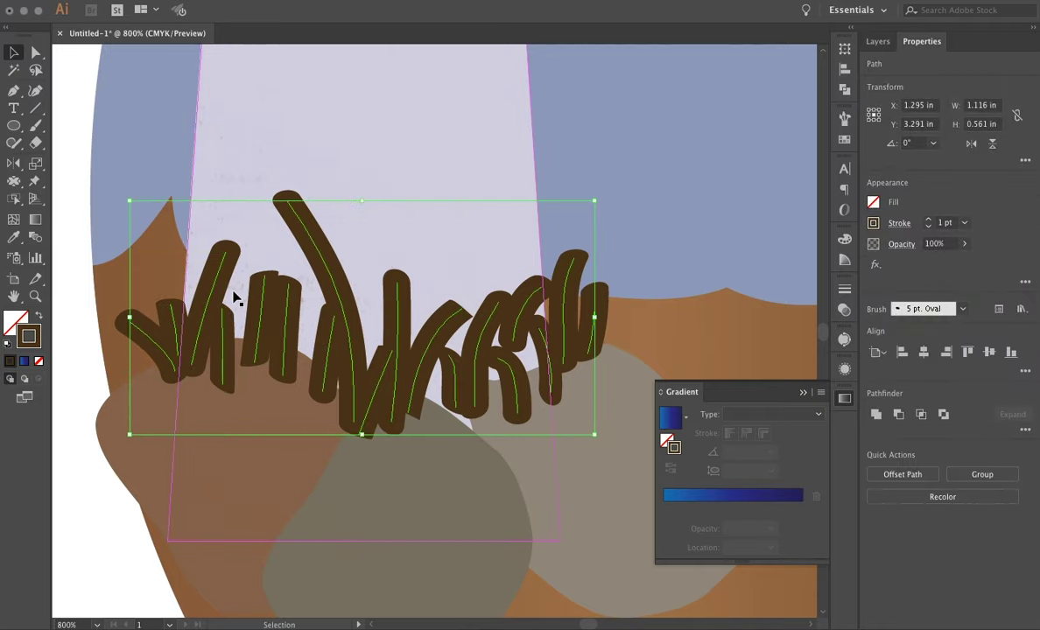
pyautogui.hotkey('ctrl', '0')
pyautogui.moveTo(330, 357)
pyautogui.mouseDown()
pyautogui.moveTo(266, 352)
pyautogui.moveTo(236, 368)
pyautogui.moveTo(337, 371)
pyautogui.mouseUp()
# Send the grass behind the rocks, place copies along the cliff, and adjust the sky mask box
pyautogui.click(878, 41)
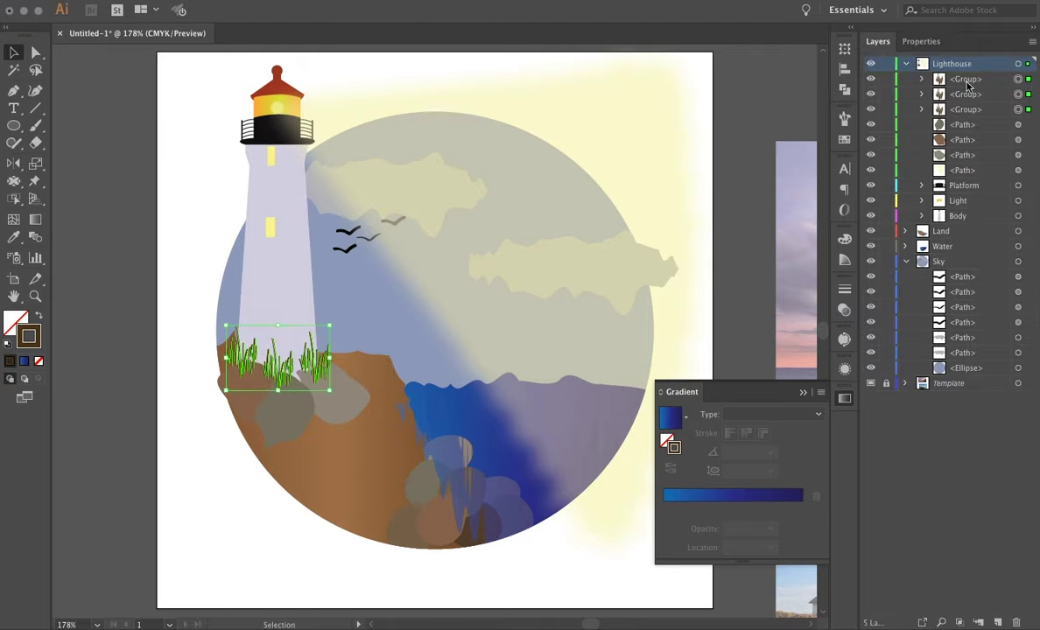
pyautogui.hotkey('ctrl', '[')
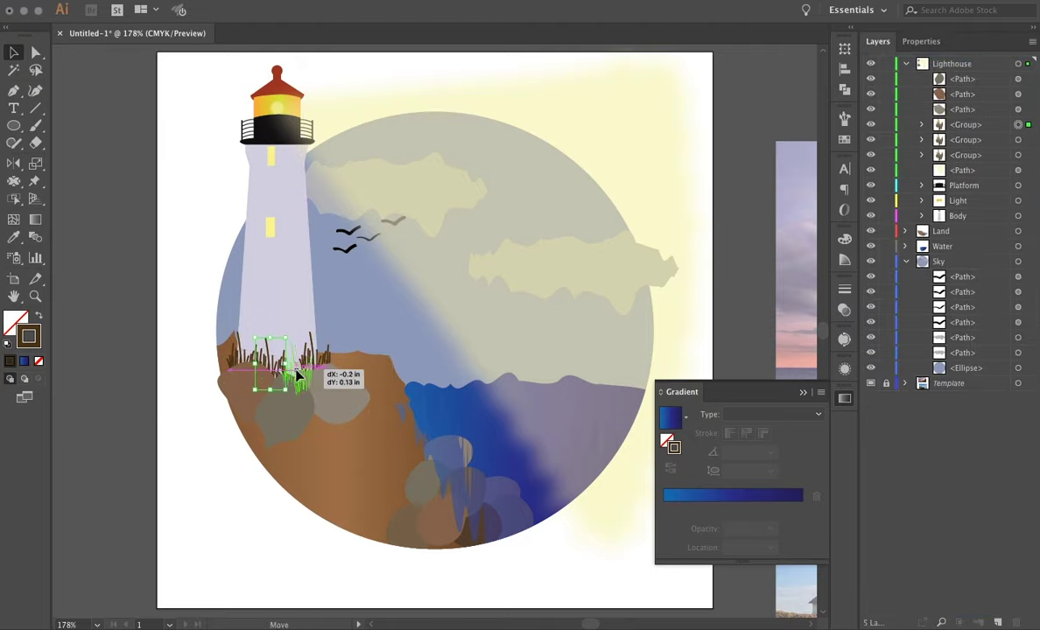
pyautogui.moveTo(298, 374); pyautogui.dragTo(315, 366)
pyautogui.rightClick(319, 359)
pyautogui.press('Escape')
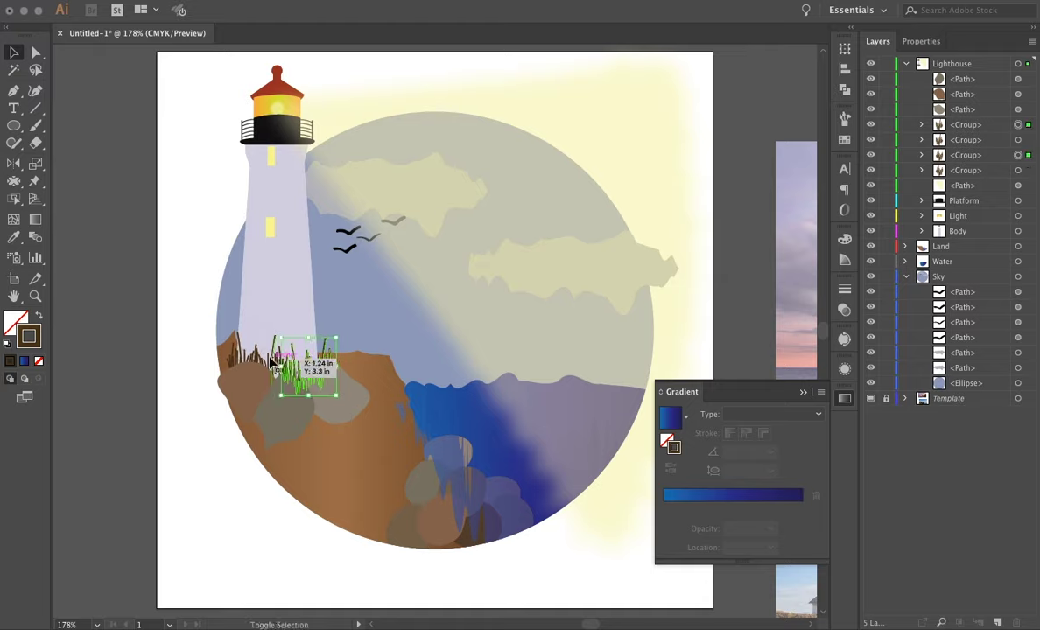
pyautogui.moveTo(272, 362); pyautogui.dragTo(295, 372)
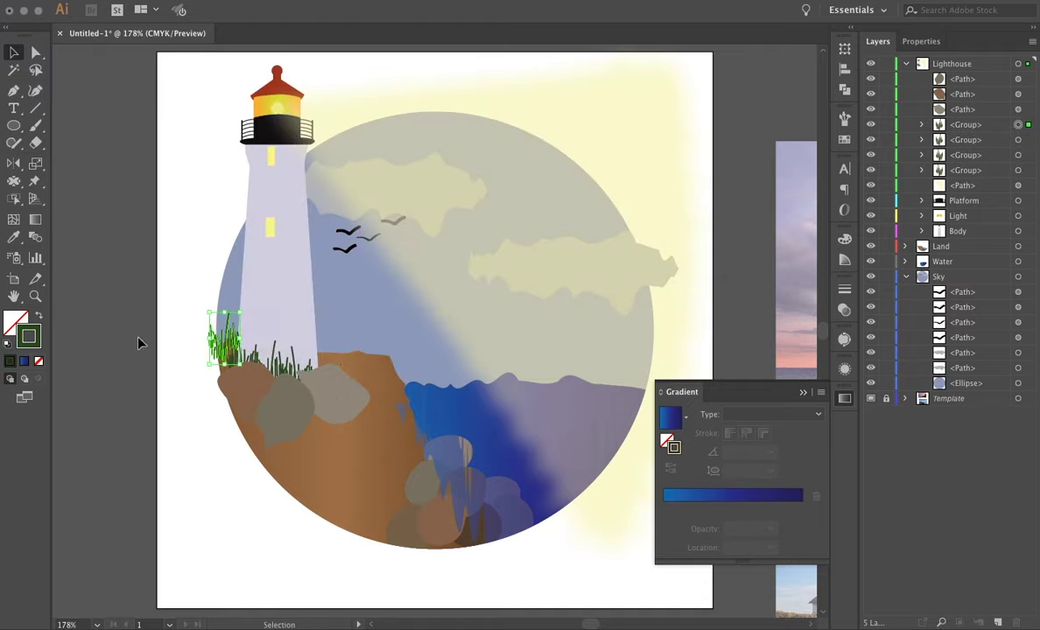
pyautogui.moveTo(289, 359); pyautogui.dragTo(337, 350)
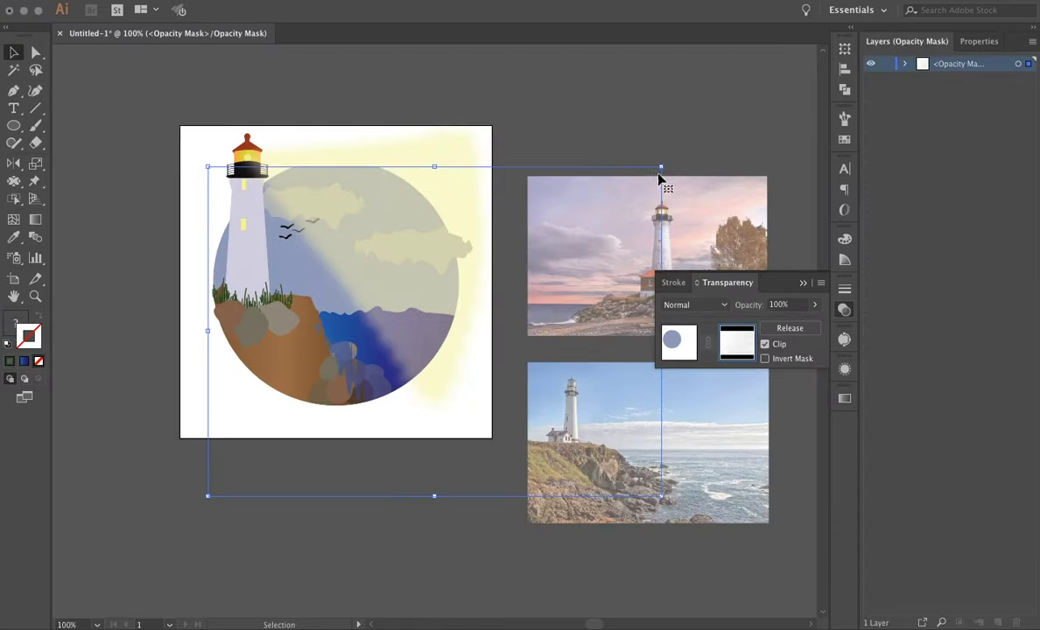
pyautogui.moveTo(662, 174); pyautogui.dragTo(477, 385)
pyautogui.moveTo(486, 140); pyautogui.dragTo(487, 172)
# Rotate the sky mask box further, then deselect it
pyautogui.scroll(3, 487, 172)
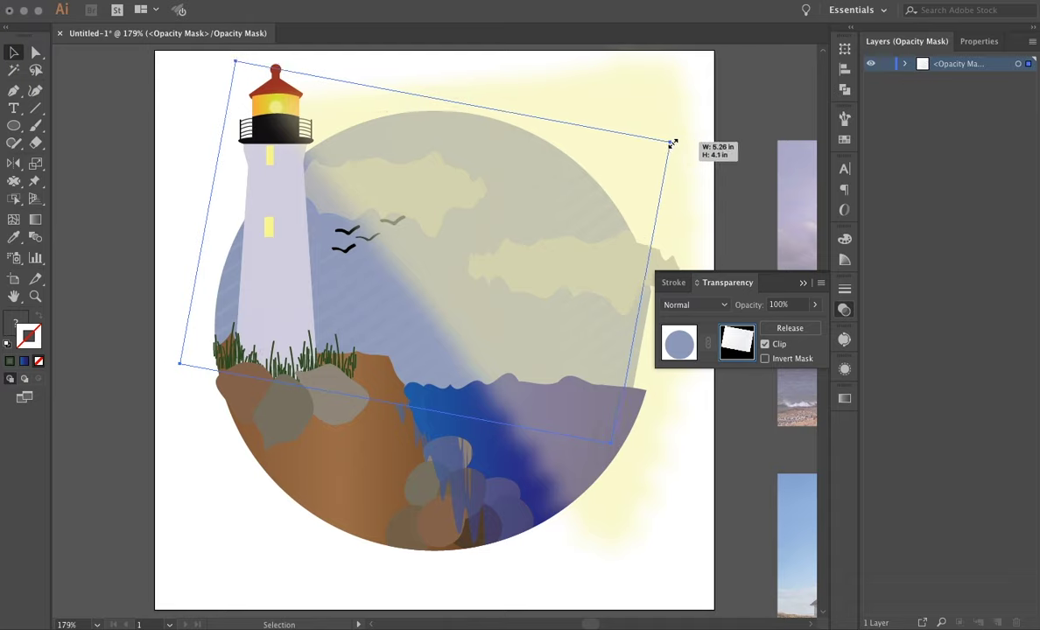
pyautogui.moveTo(674, 144); pyautogui.dragTo(650, 455)
pyautogui.click(133, 169)
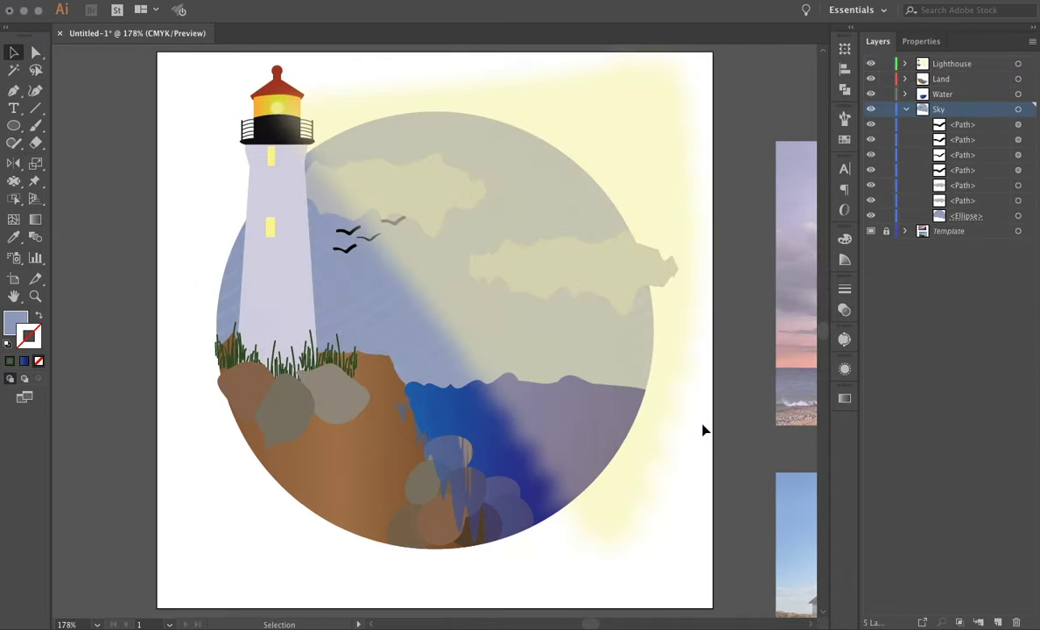
# Paste a sky circle copy atop the Lighthouse layer and clip the rocks and grass to it
pyautogui.click(229, 355)
pyautogui.hotkey('ctrl', 'f')
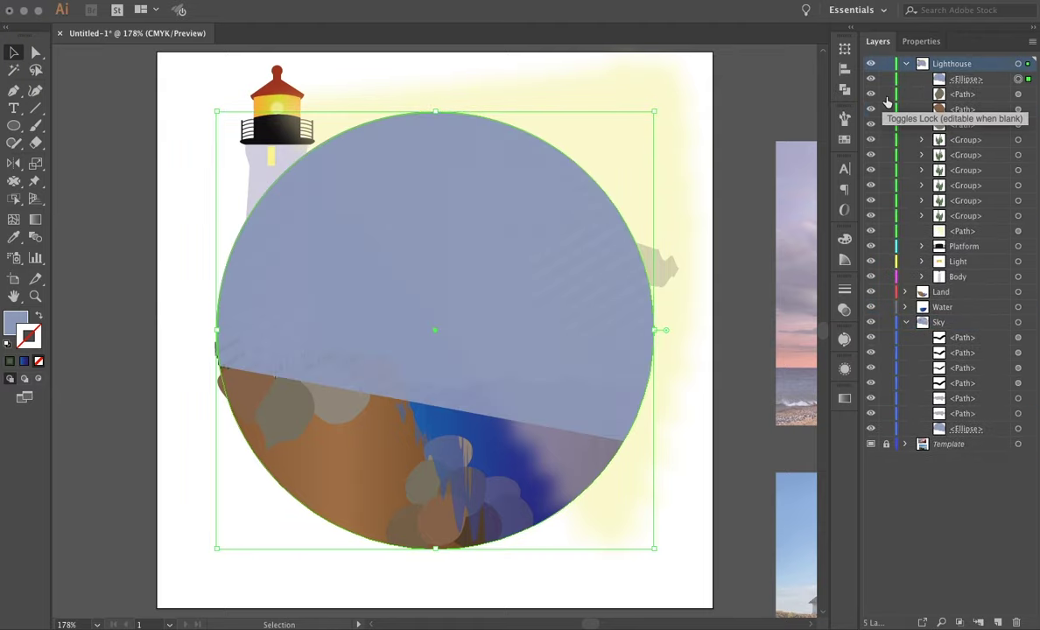
pyautogui.press('Delete')
pyautogui.click(954, 307)
pyautogui.hotkey('ctrl', 'f')
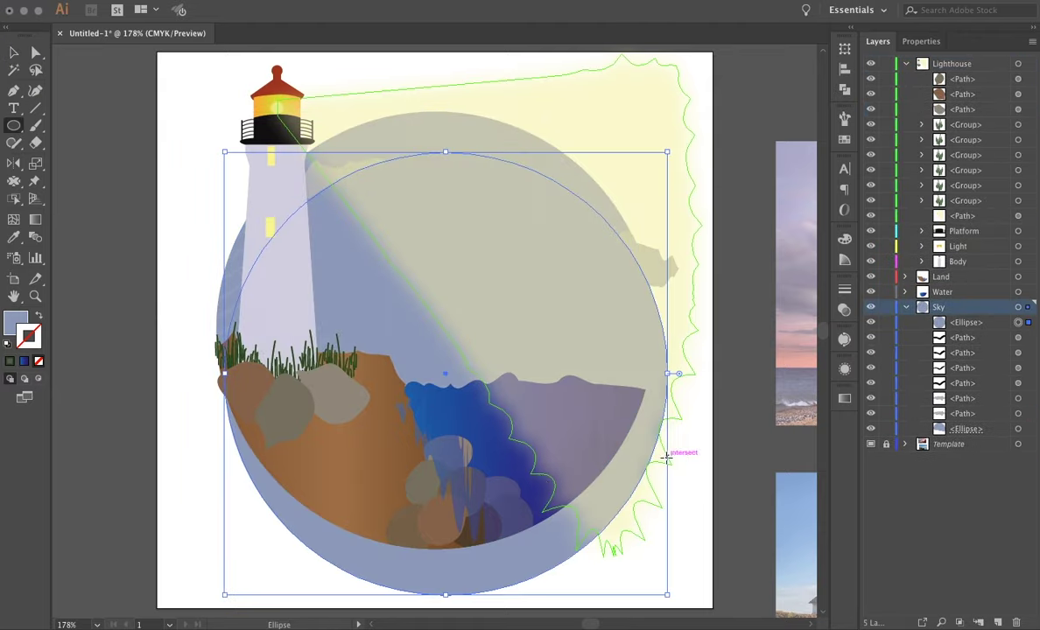
pyautogui.moveTo(968, 326); pyautogui.dragTo(959, 80)
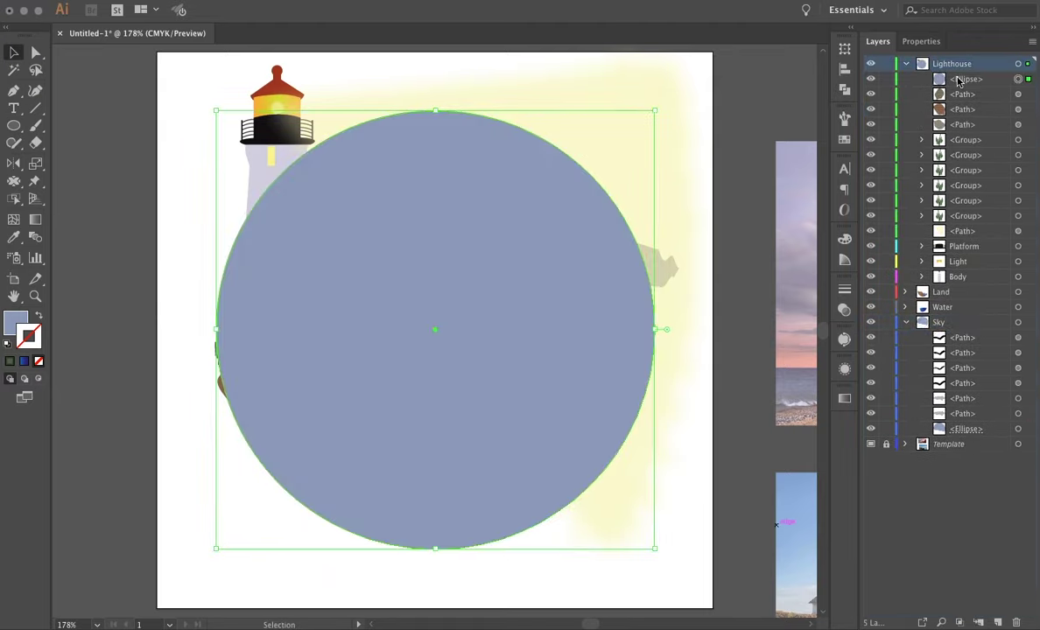
pyautogui.hotkey('ctrl', '7')
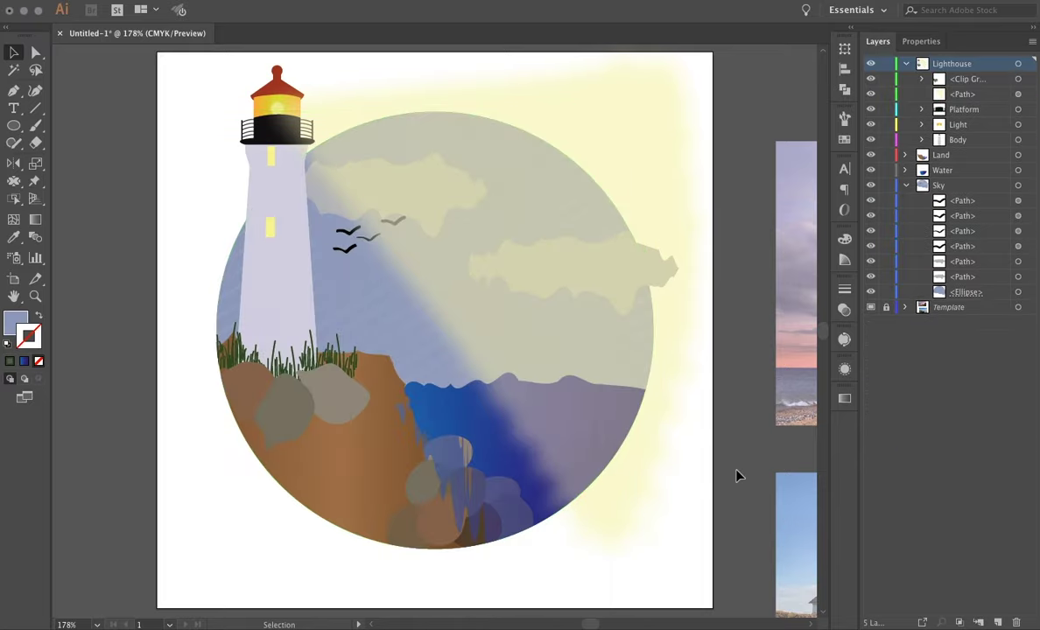
pyautogui.click(245, 401)
# Set the water shape's opacity to 30%
pyautogui.click(460, 418)
pyautogui.click(921, 41)
pyautogui.click(940, 246)
pyautogui.write('30')
pyautogui.click(692, 571)
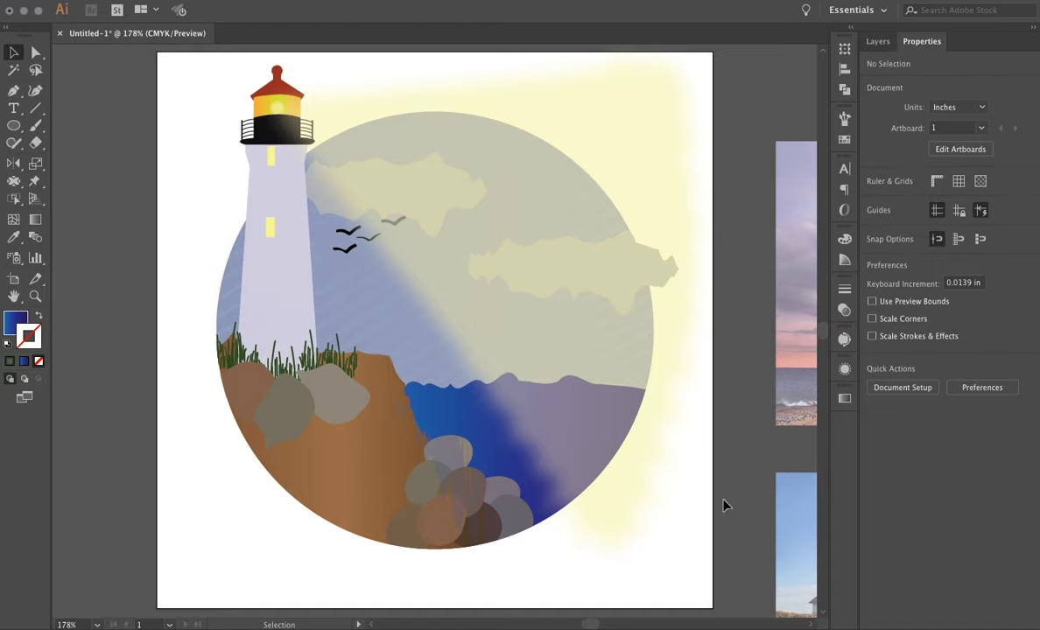
# Select all artwork, open the Transparency panel, and select the lighthouse body
pyautogui.press('F7')
pyautogui.hotkey('ctrl', 'a')
pyautogui.hotkey('shift', 'ctrl', 'F10')
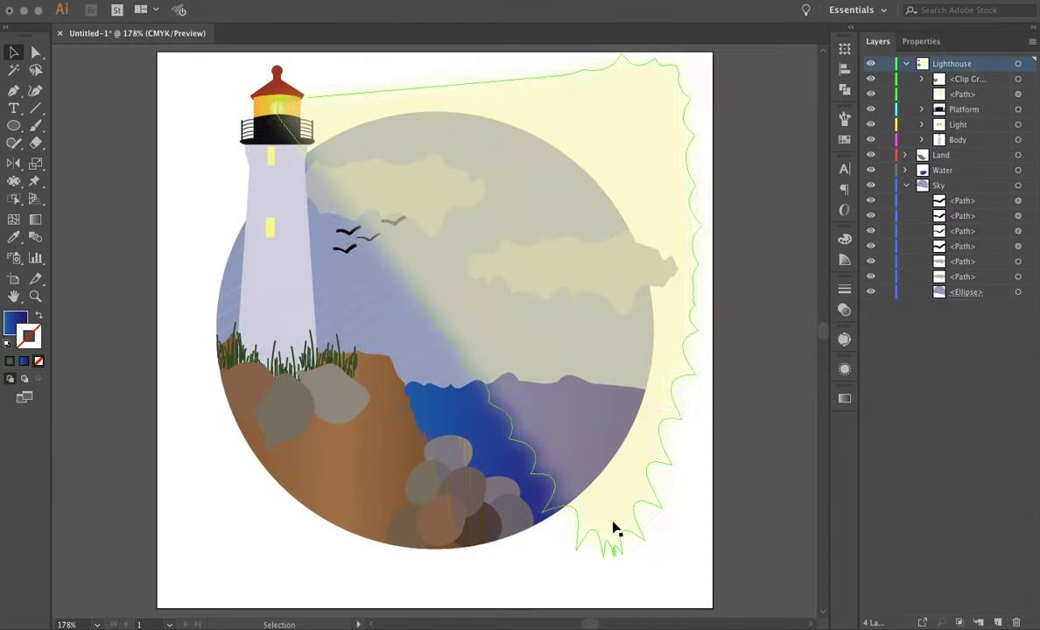
pyautogui.click(292, 287)
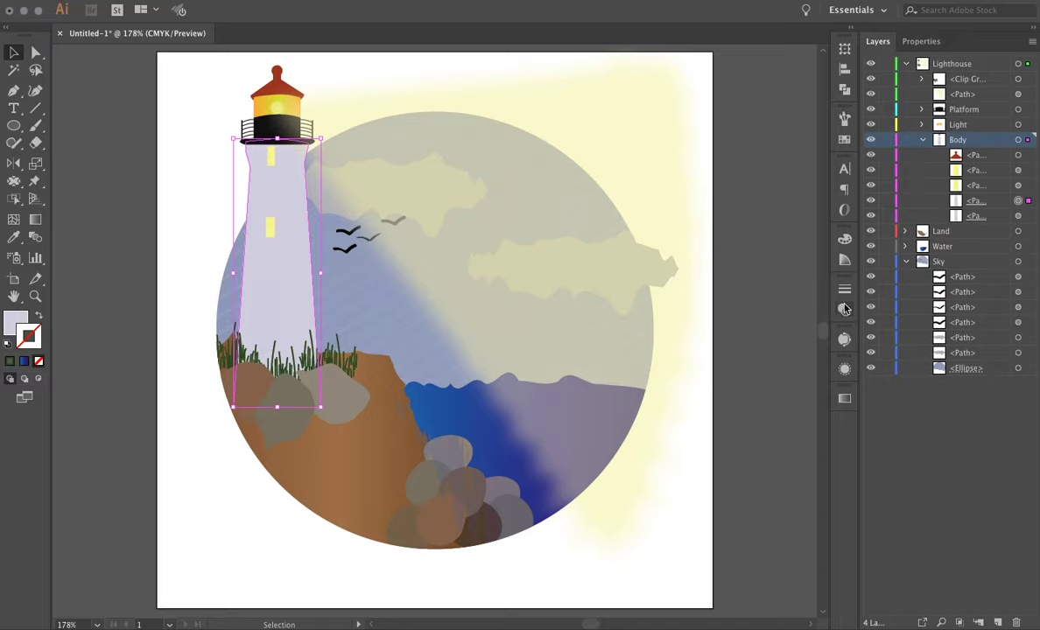
# Try an opacity mask with the texture image on the body, then release it
pyautogui.hotkey('shift', 'ctrl', 'F10')
pyautogui.click(676, 345)
pyautogui.click(735, 342)
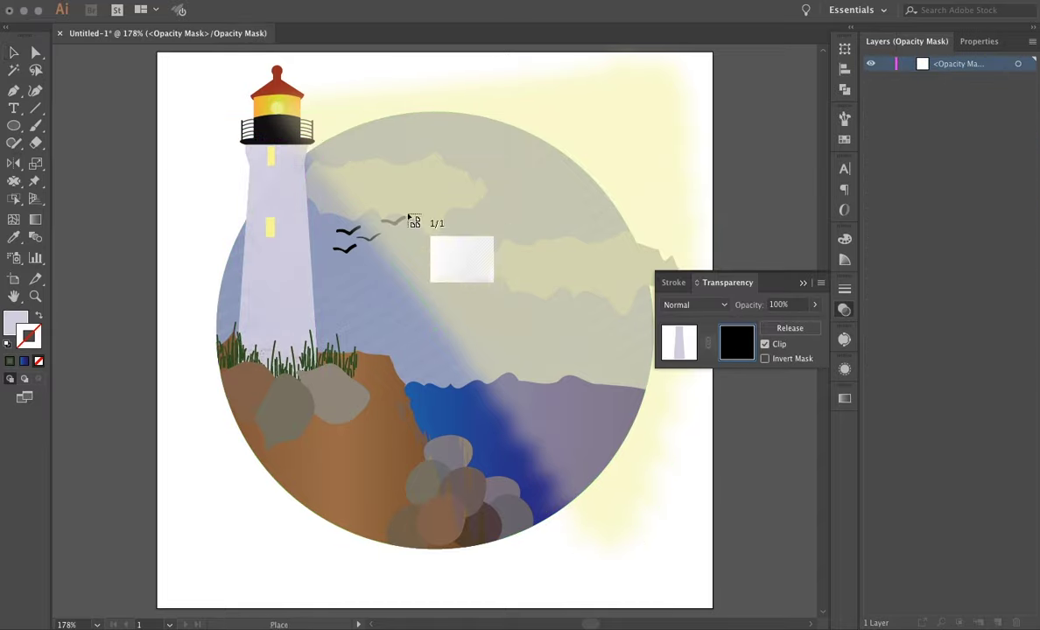
pyautogui.moveTo(599, 541)
pyautogui.mouseDown()
pyautogui.moveTo(760, 186)
pyautogui.moveTo(442, 402)
pyautogui.mouseUp()
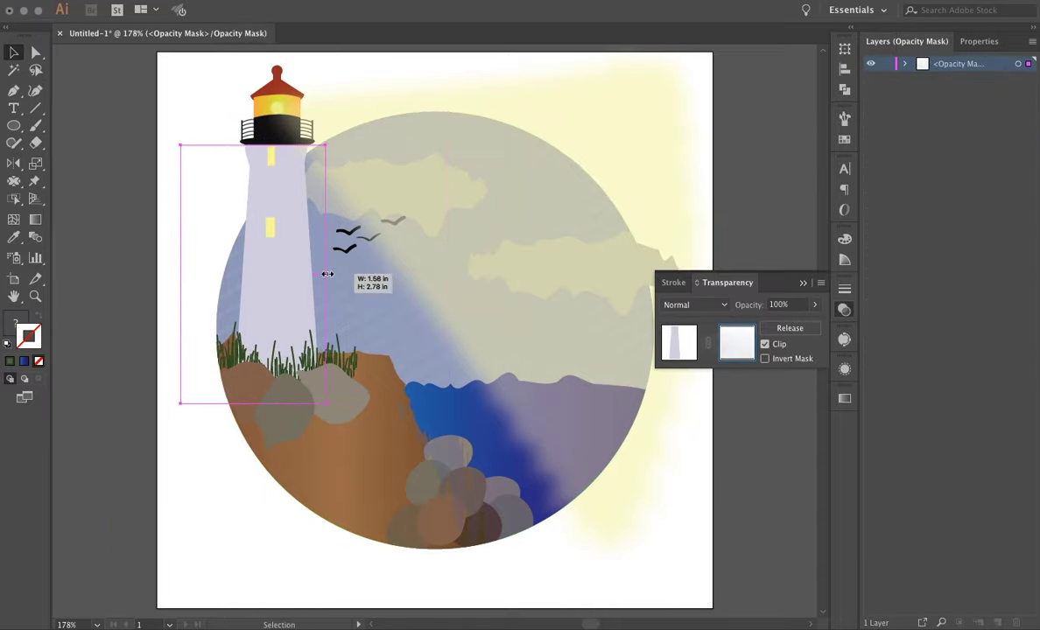
pyautogui.hotkey('ctrl', '=')
pyautogui.hotkey('ctrl', '=')
pyautogui.hotkey('ctrl', '=')
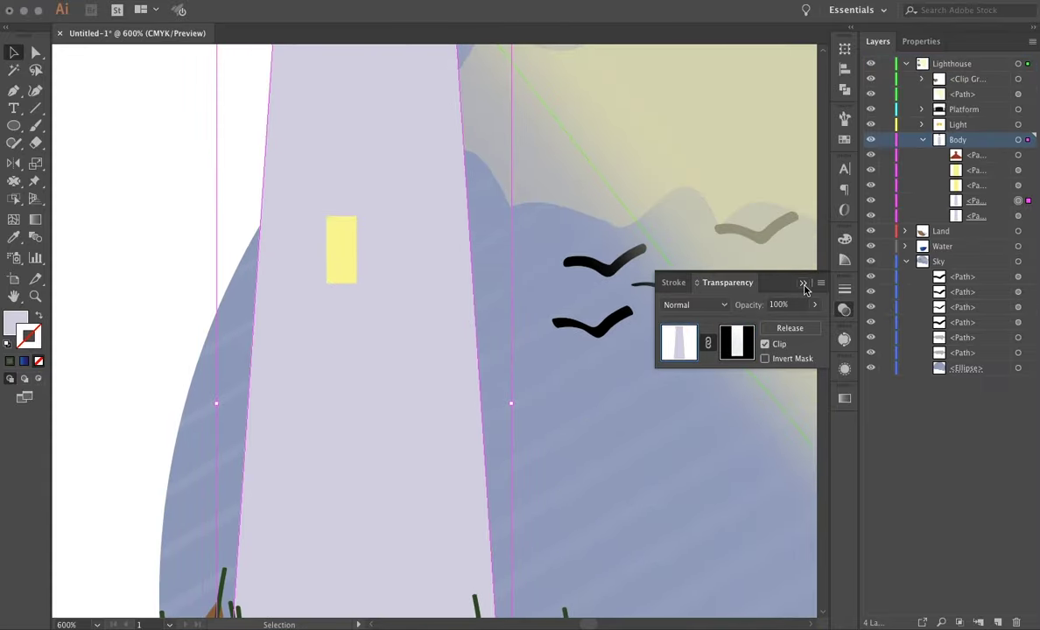
pyautogui.hotkey('ctrl', '-')
pyautogui.click(738, 344)
pyautogui.click(790, 328)
# Set the lighthouse body's opacity to 100% and fit the whole artboard in view
pyautogui.click(792, 304)
pyautogui.write('100')
pyautogui.press('Return')
pyautogui.scroll(-2, 455, 333)
pyautogui.scroll(-2, 455, 333)
pyautogui.press('c')
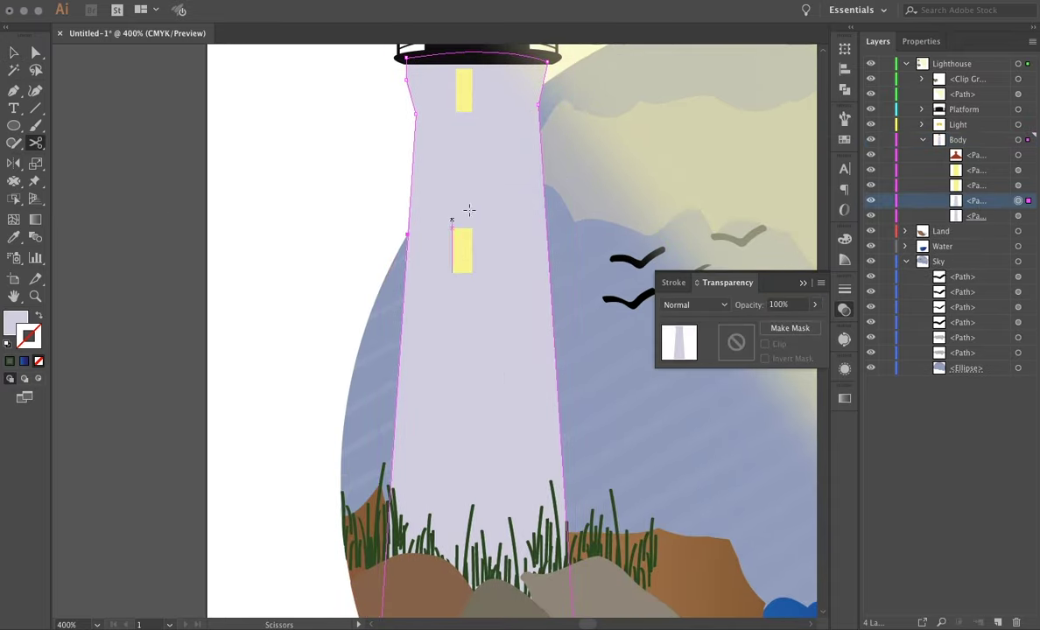
pyautogui.press('v')
pyautogui.hotkey('ctrl', 'shift', 'a')
pyautogui.hotkey('ctrl', '0')
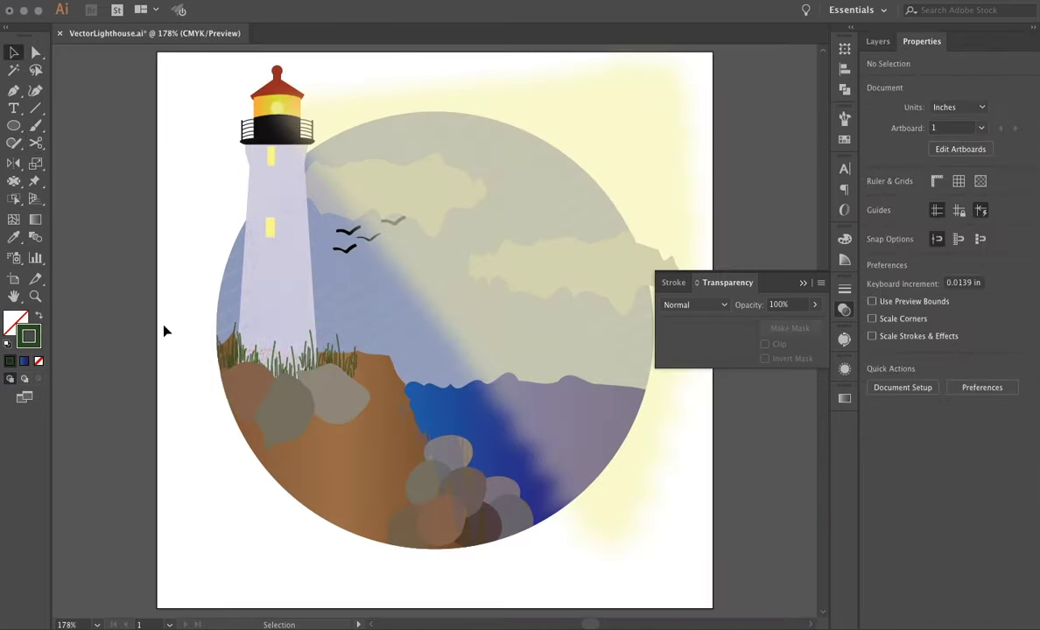
# Move the sun-ray beam shape to the bottom of the Sky layer
pyautogui.click(878, 41)
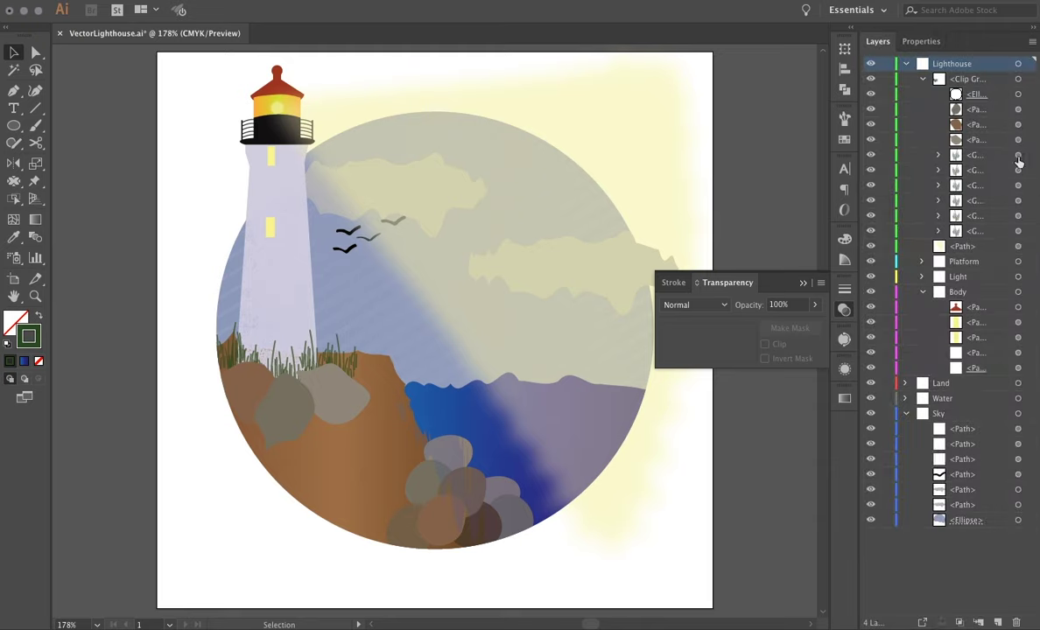
pyautogui.click(289, 355)
pyautogui.click(147, 427)
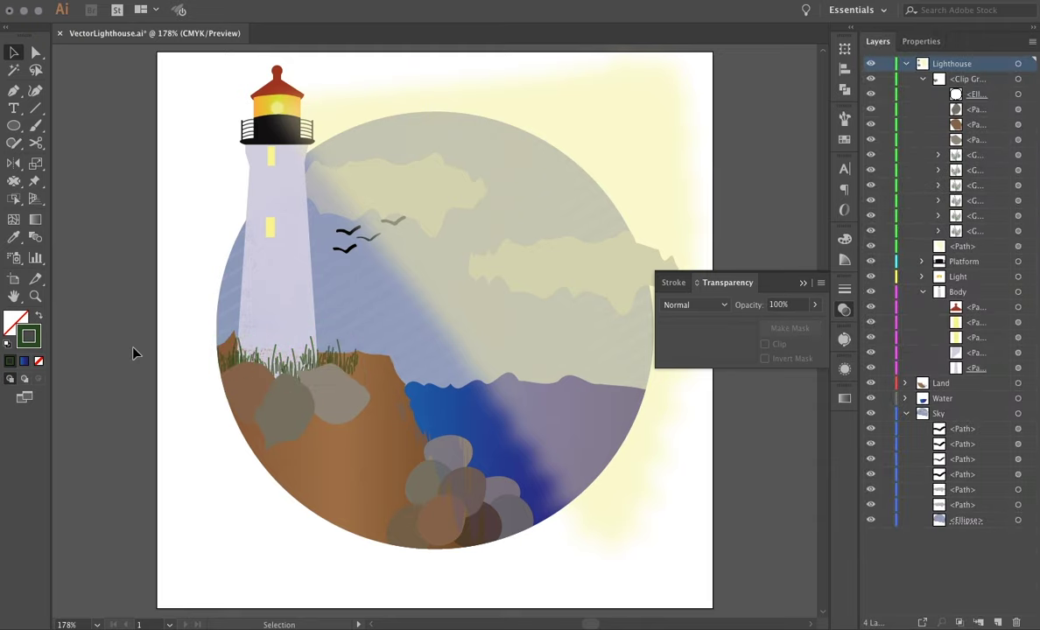
pyautogui.click(638, 122)
pyautogui.hotkey('ctrl', 'x')
pyautogui.hotkey('ctrl', 'f')
pyautogui.hotkey('ctrl', 'x')
pyautogui.click(936, 413)
pyautogui.hotkey('ctrl', 'b')
# Change the beam's fill colour in the Color Picker and select all the artwork
pyautogui.click(904, 414)
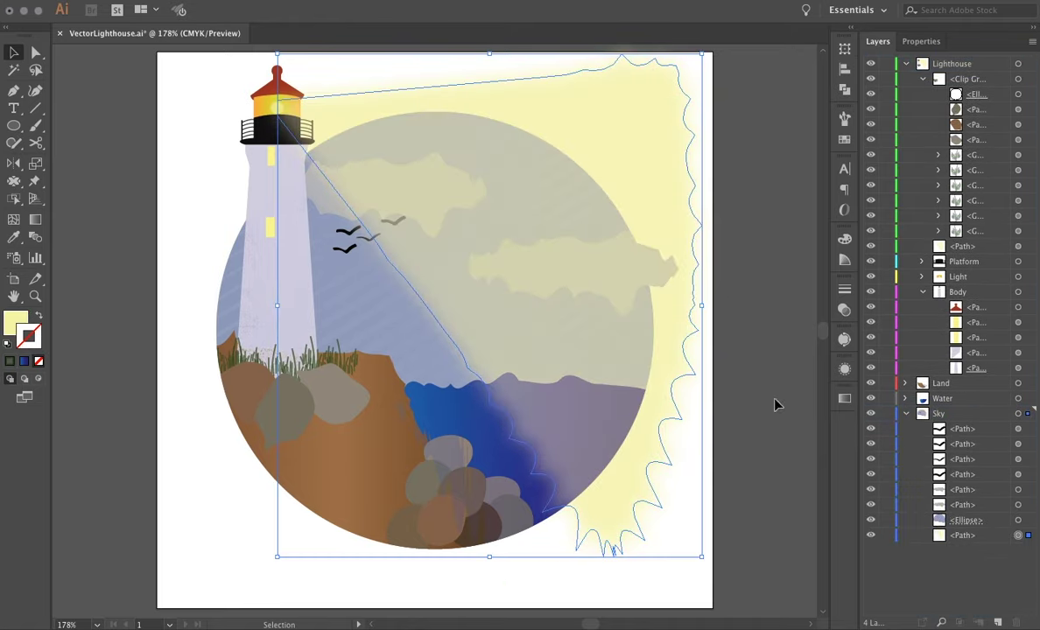
pyautogui.doubleClick(15, 323)
pyautogui.click(590, 92)
pyautogui.click(774, 154)
pyautogui.click(804, 237)
pyautogui.hotkey('ctrl', 'a')
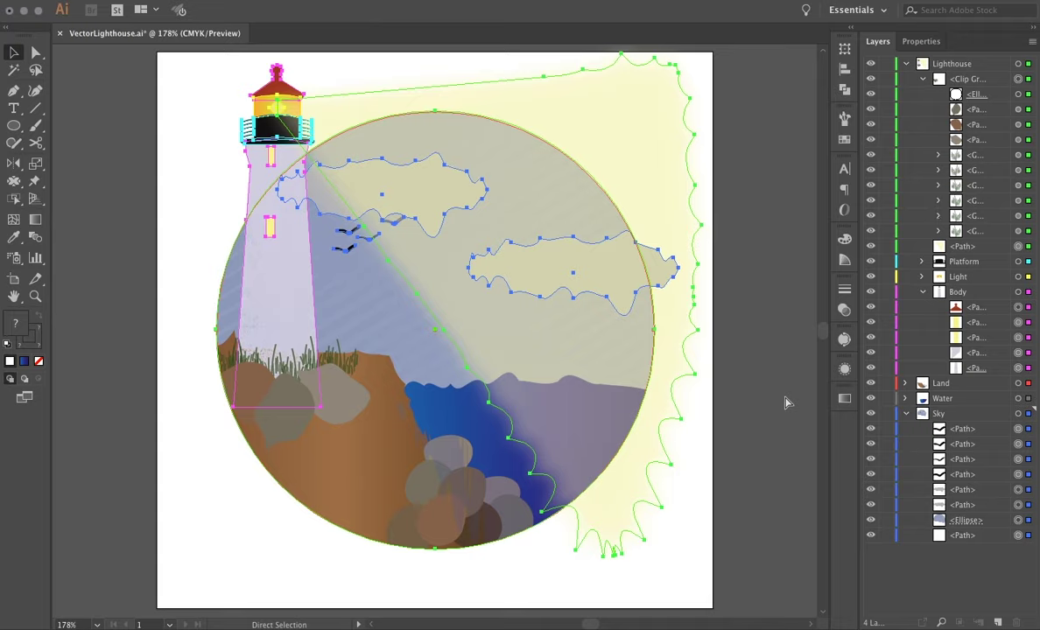
pyautogui.hotkey('ctrl', '-')
pyautogui.hotkey('ctrl', '-')
pyautogui.hotkey('ctrl', '-')
# Add Layer 8 and paste the lighthouse artwork into it
pyautogui.hotkey('ctrl', 'l')
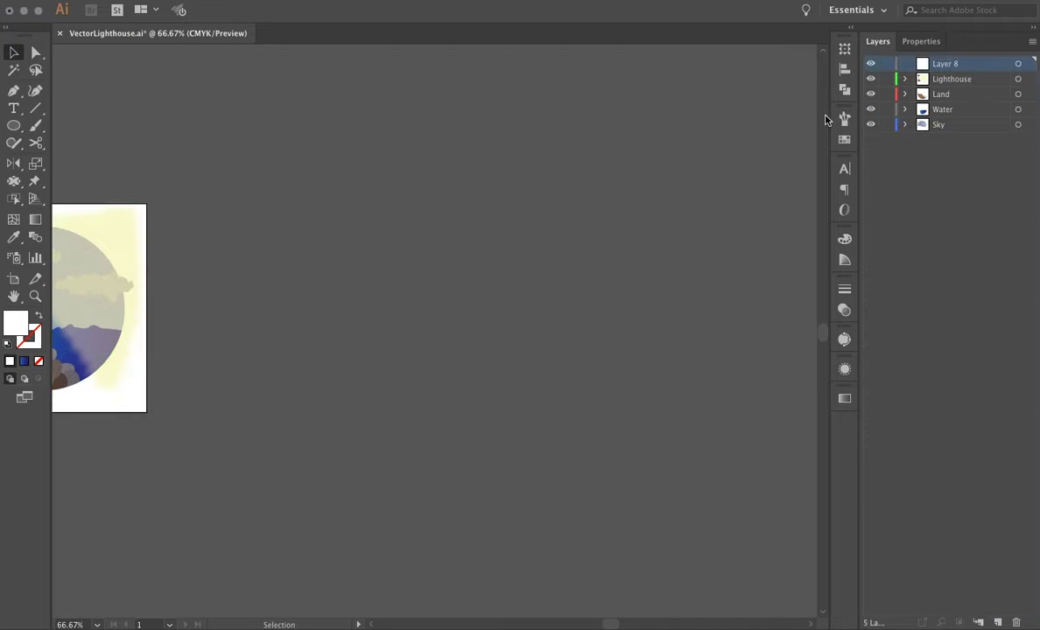
pyautogui.hotkey('ctrl', 'v')
pyautogui.click(462, 430)
pyautogui.hotkey('ctrl', '+')
pyautogui.hotkey('ctrl', '+')
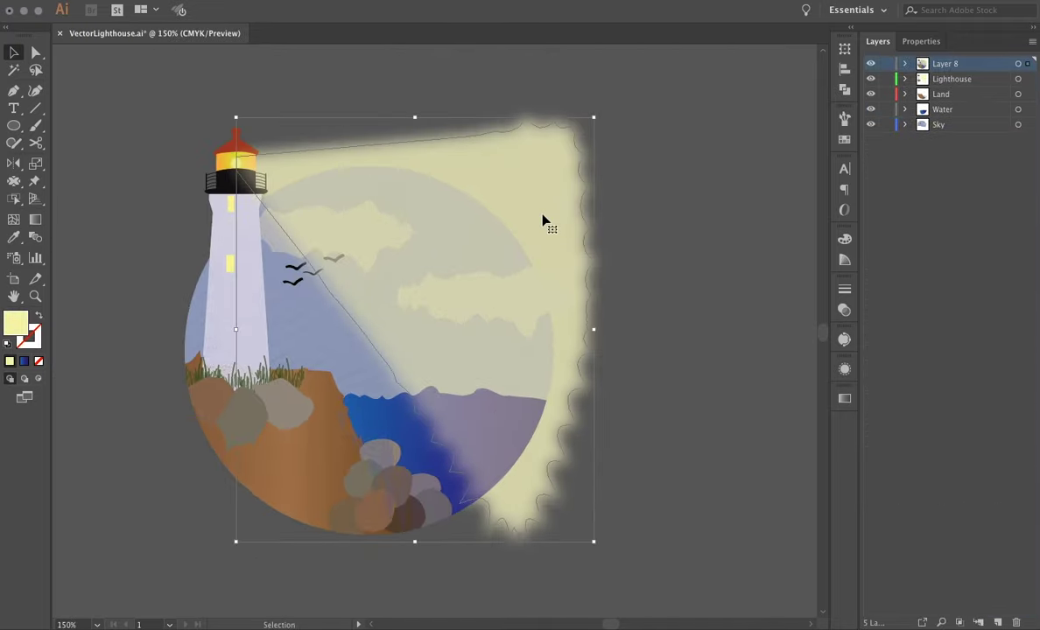
# Lower the opacity of the pasted sun-ray beam, then deselect it
pyautogui.click(921, 41)
pyautogui.click(929, 241)
pyautogui.click(743, 423)
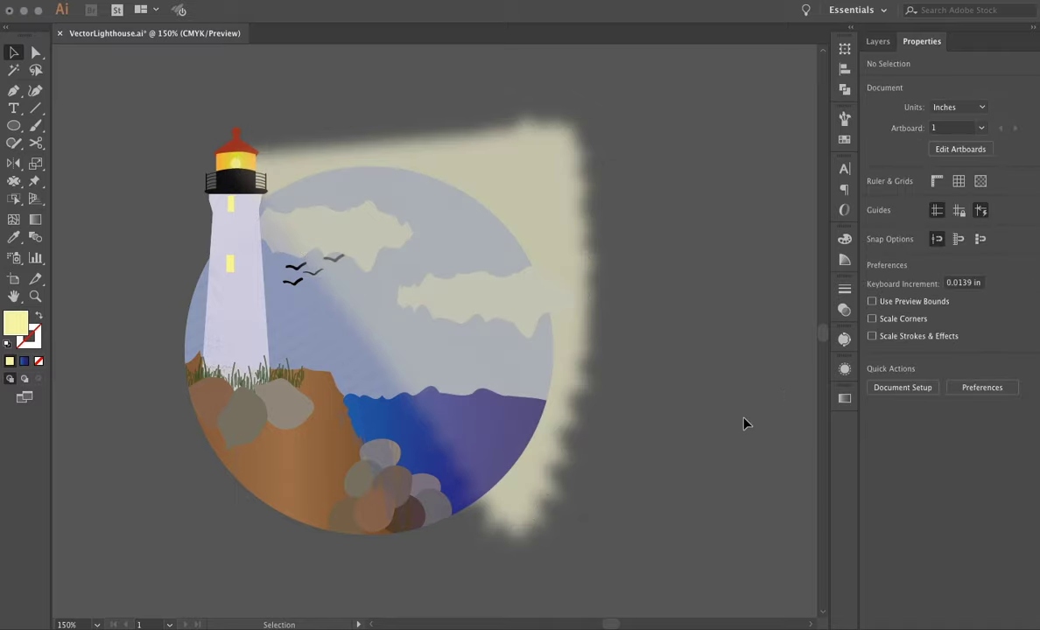
pyautogui.click(295, 273)
pyautogui.click(666, 573)
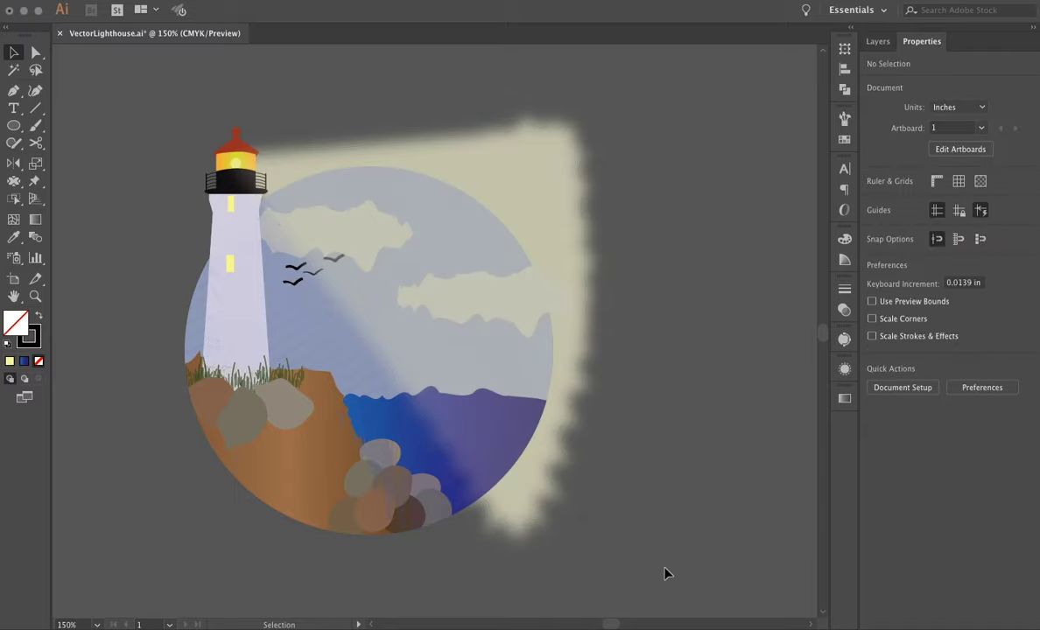
pyautogui.click(666, 342)
pyautogui.click(879, 41)
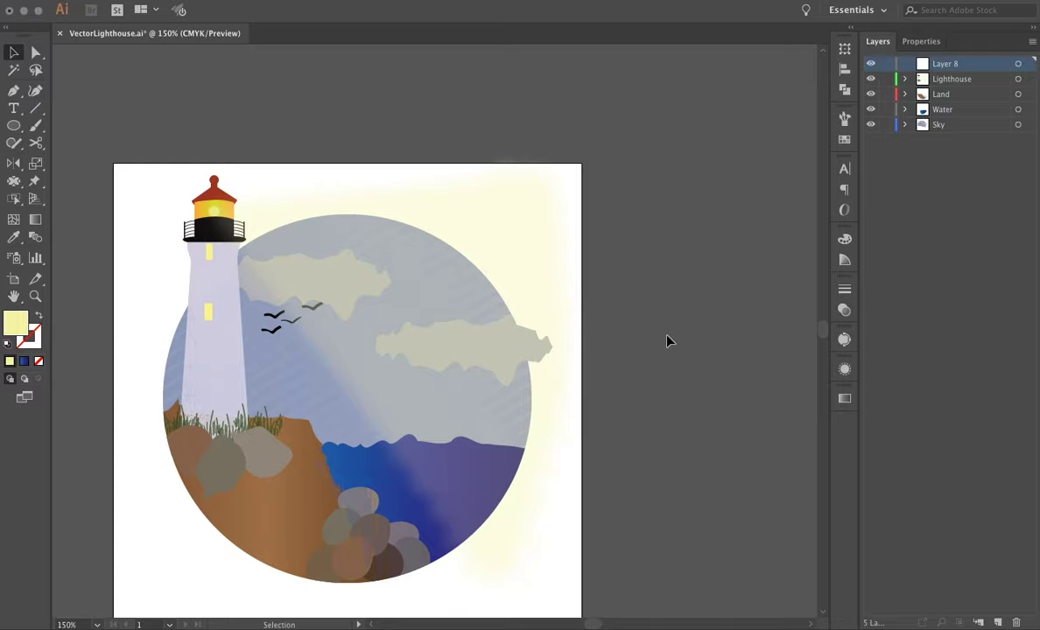
# Paste the painterly lighthouse copy into Layer 8, undoing an accidental layer rename
pyautogui.hotkey('ctrl', 'a')
pyautogui.hscroll(10, 667, 342)
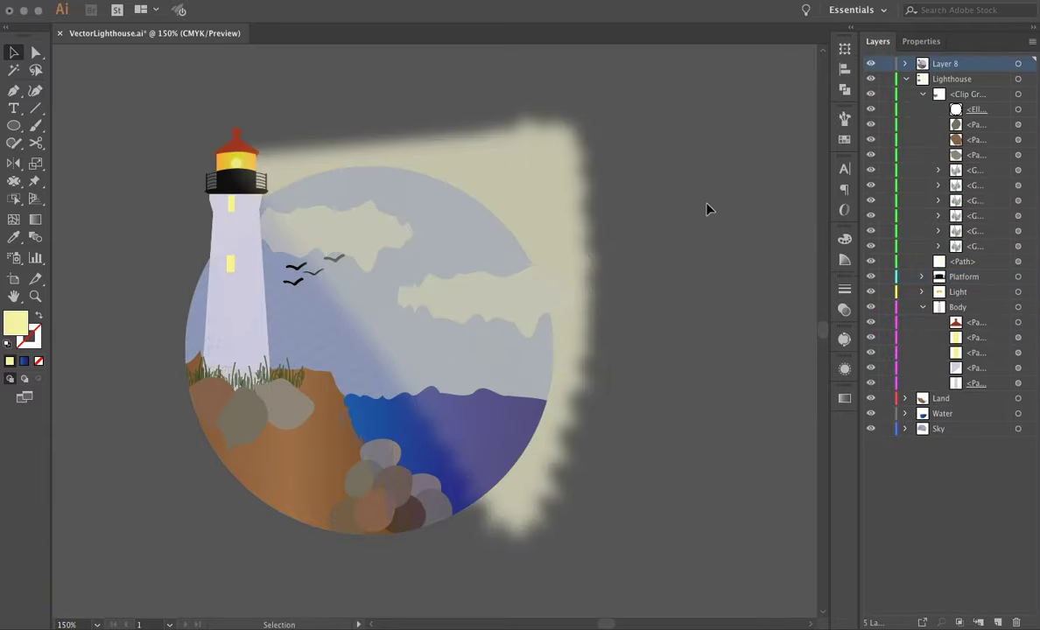
pyautogui.click(906, 429)
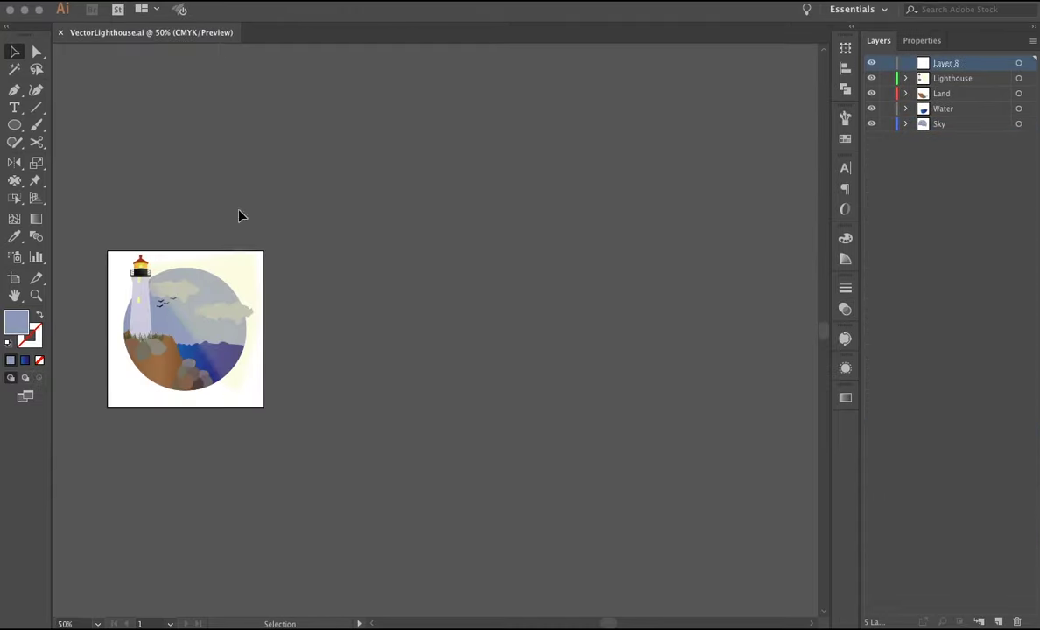
pyautogui.hotkey('ctrl', 'v')
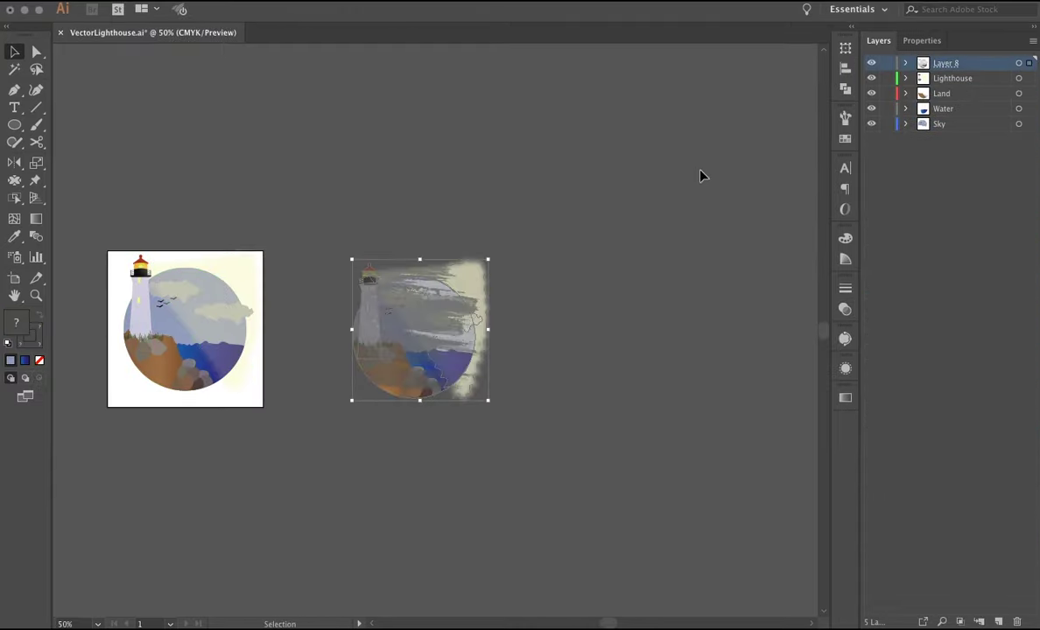
pyautogui.click(402, 336)
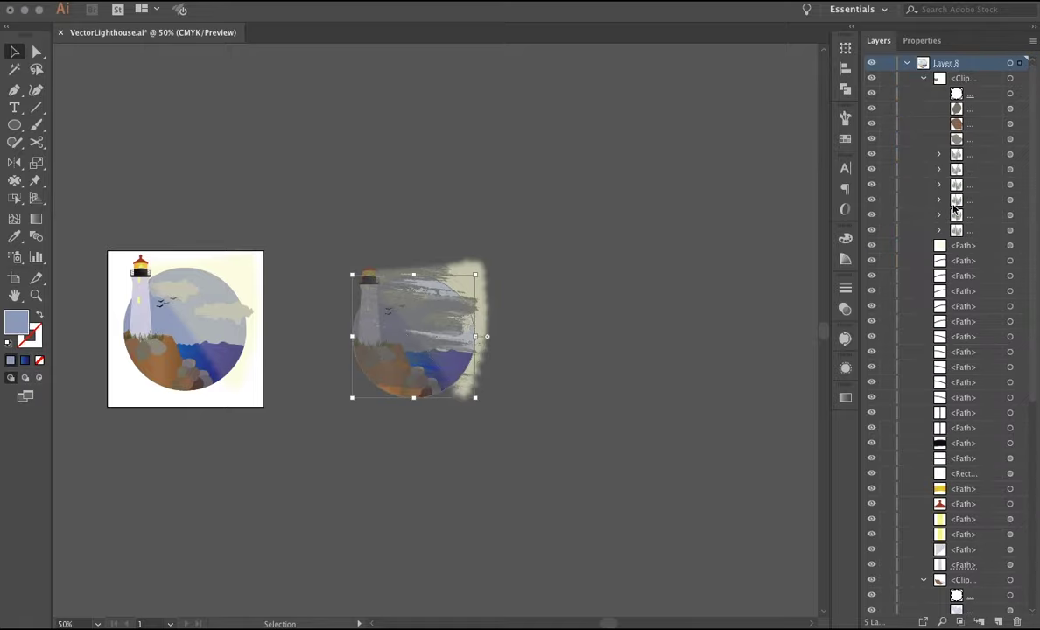
pyautogui.doubleClick(946, 63)
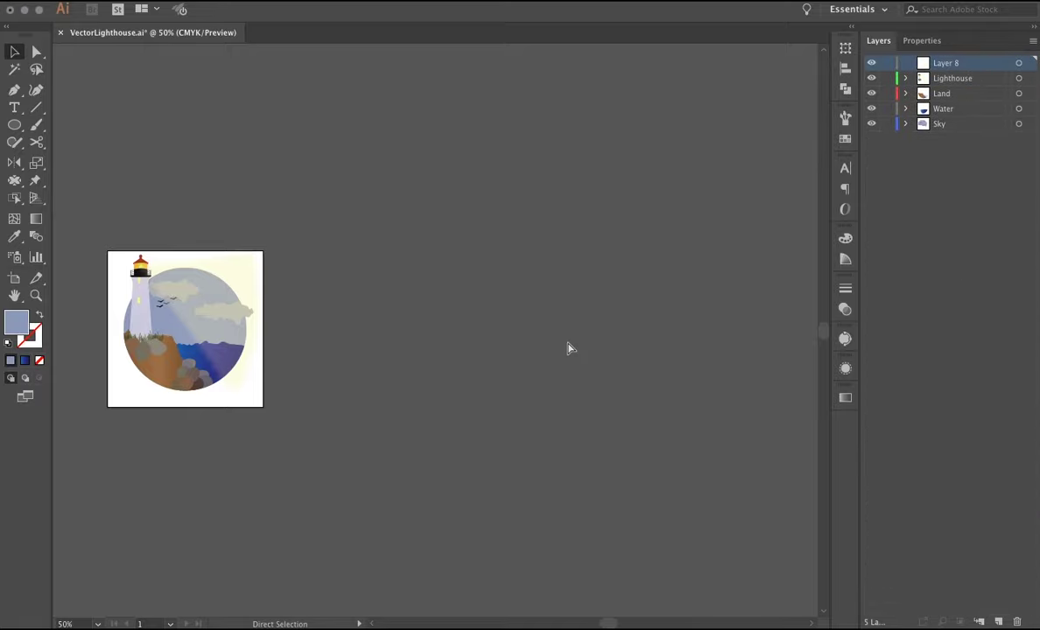
pyautogui.hotkey('ctrl', 'z')
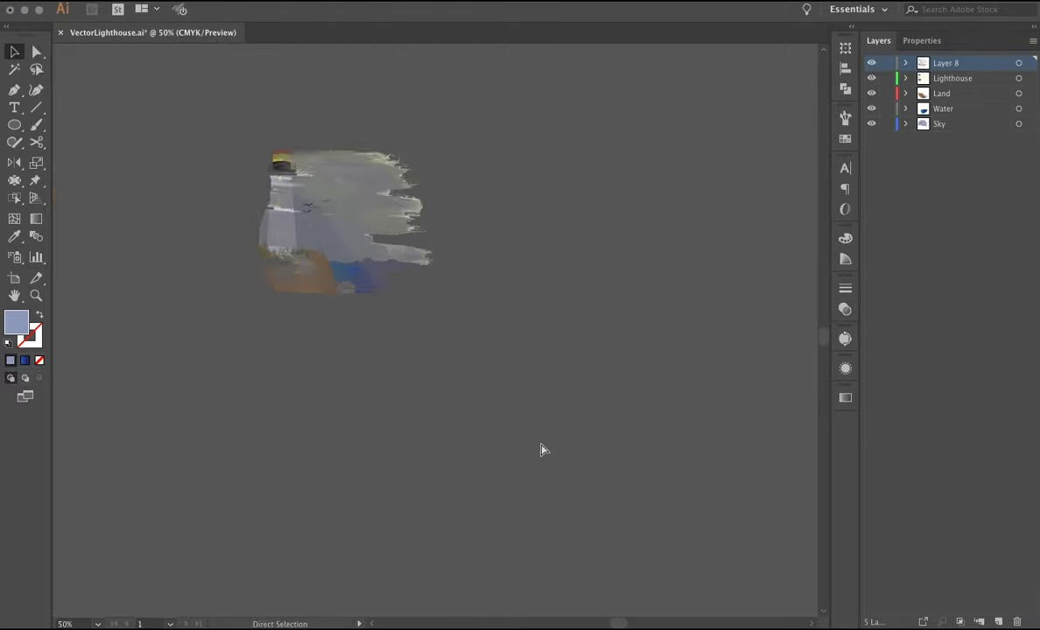
# Load the Artistic_Paintbrush library and thin the brush strokes to 1 pt
pyautogui.click(830, 421)
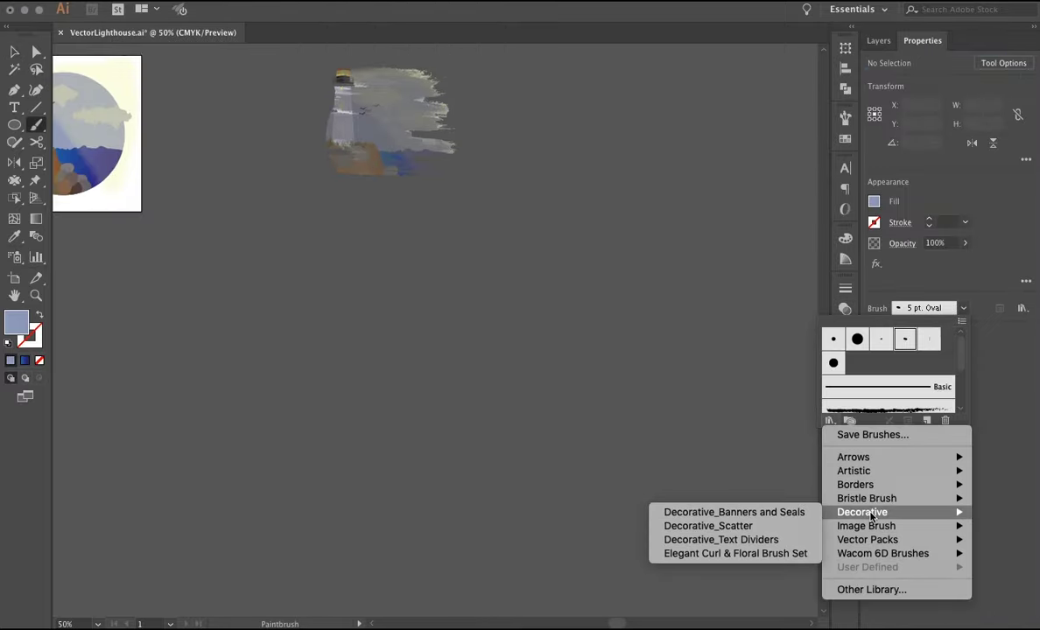
pyautogui.click(726, 506)
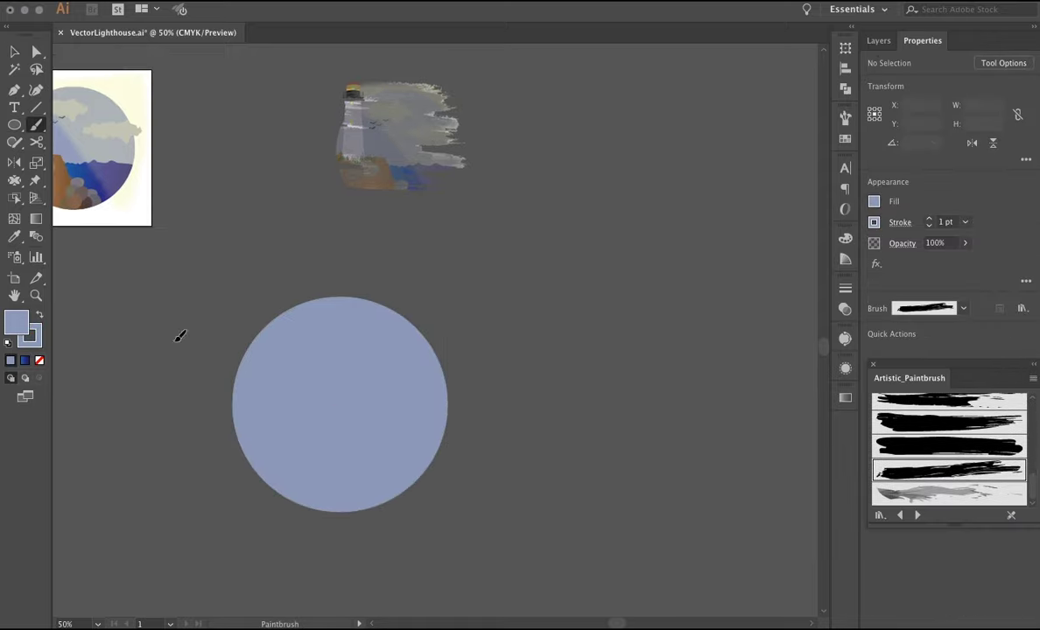
pyautogui.click(929, 226)
pyautogui.click(930, 226)
pyautogui.click(929, 226)
pyautogui.scroll(-3, 929, 444)
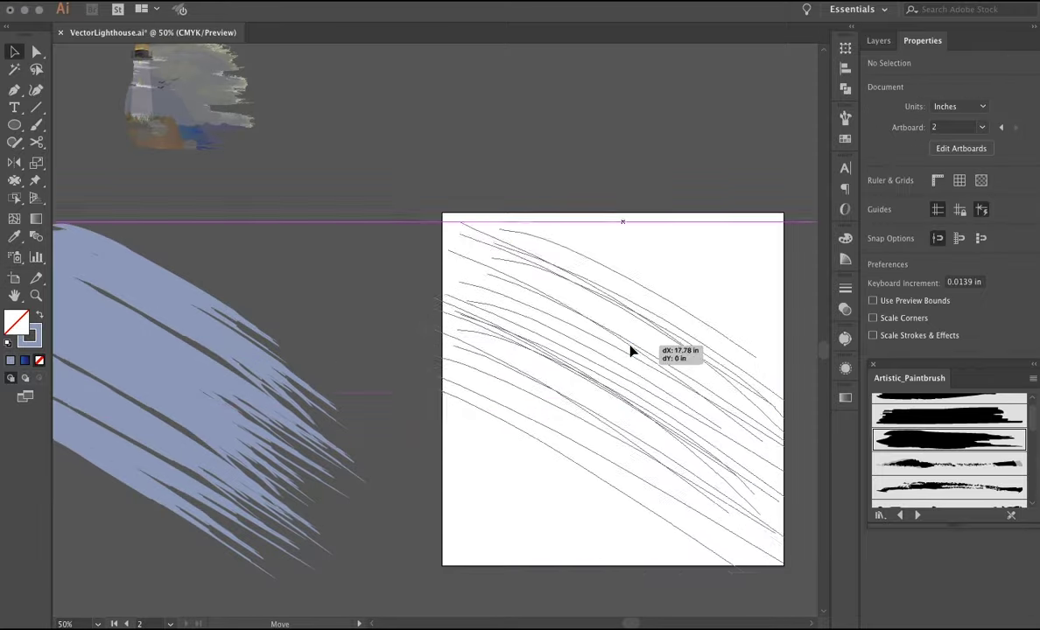
# Move the brush strokes onto the second artboard, then reposition and shrink the masked lighthouse
pyautogui.moveTo(630, 351)
pyautogui.mouseDown()
pyautogui.moveTo(566, 363)
pyautogui.moveTo(548, 404)
pyautogui.mouseUp()
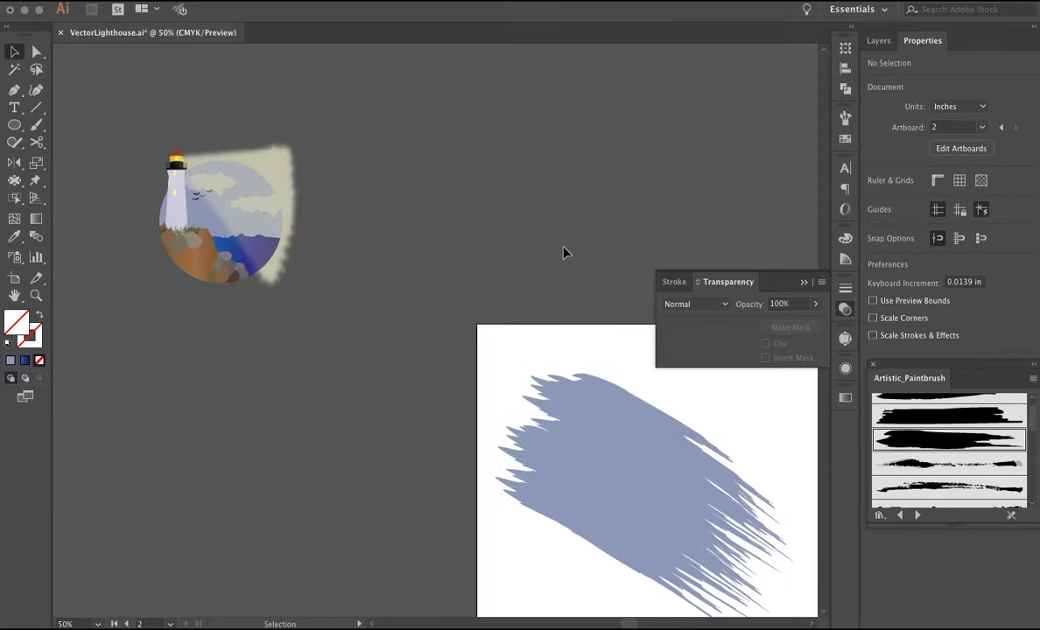
pyautogui.moveTo(252, 203); pyautogui.dragTo(115, 111)
pyautogui.moveTo(435, 446); pyautogui.dragTo(311, 330)
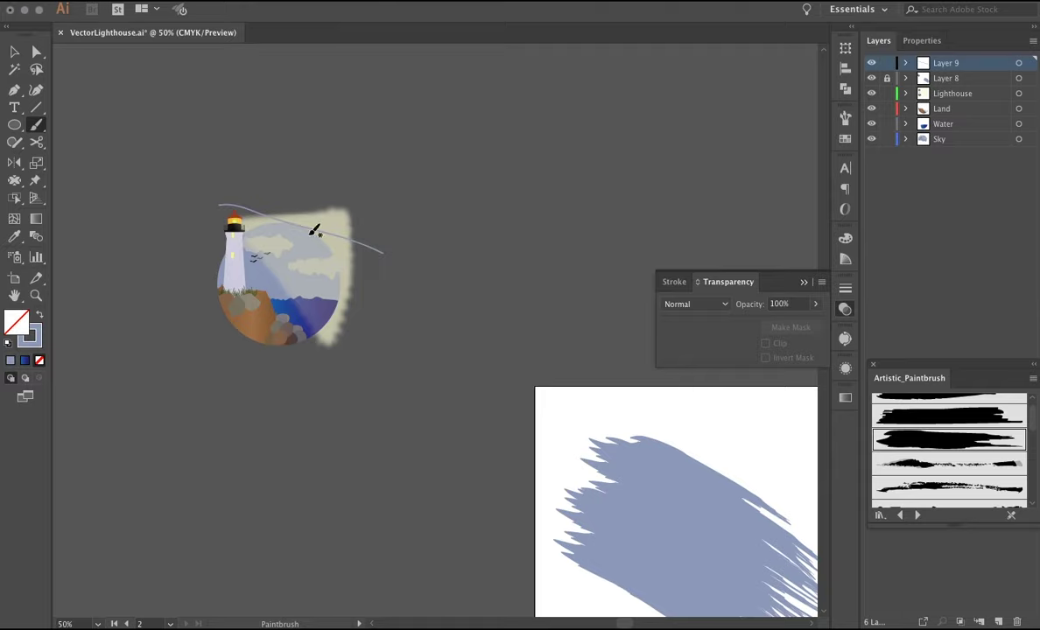
# Paint a tapered diagonal paintbrush stroke across the lighthouse and resize the stroke group
pyautogui.click(922, 40)
pyautogui.moveTo(225, 199); pyautogui.dragTo(383, 272)
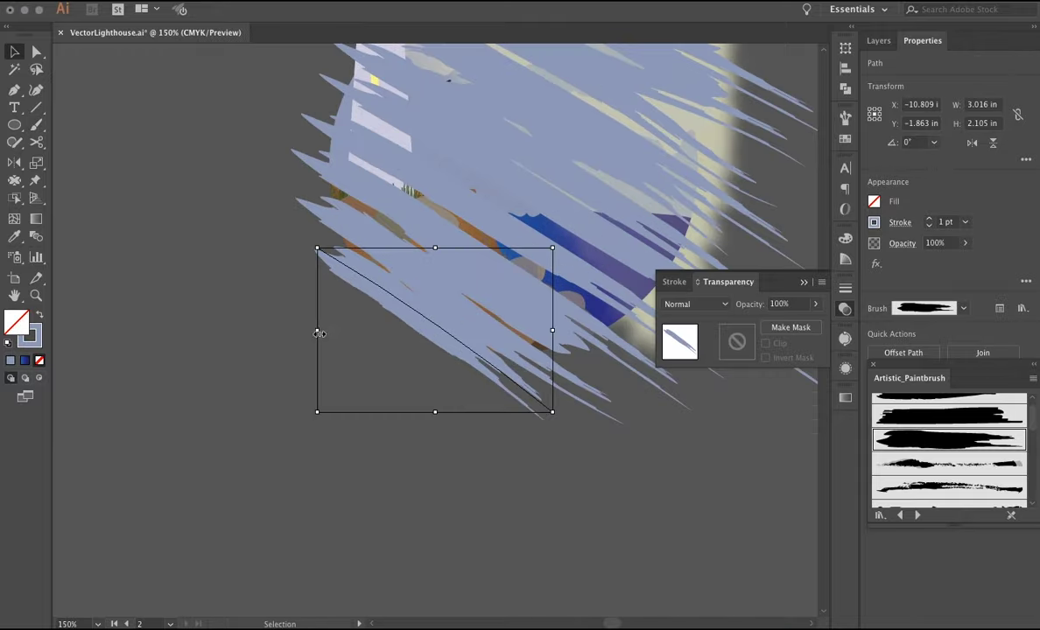
pyautogui.moveTo(550, 414); pyautogui.dragTo(536, 361)
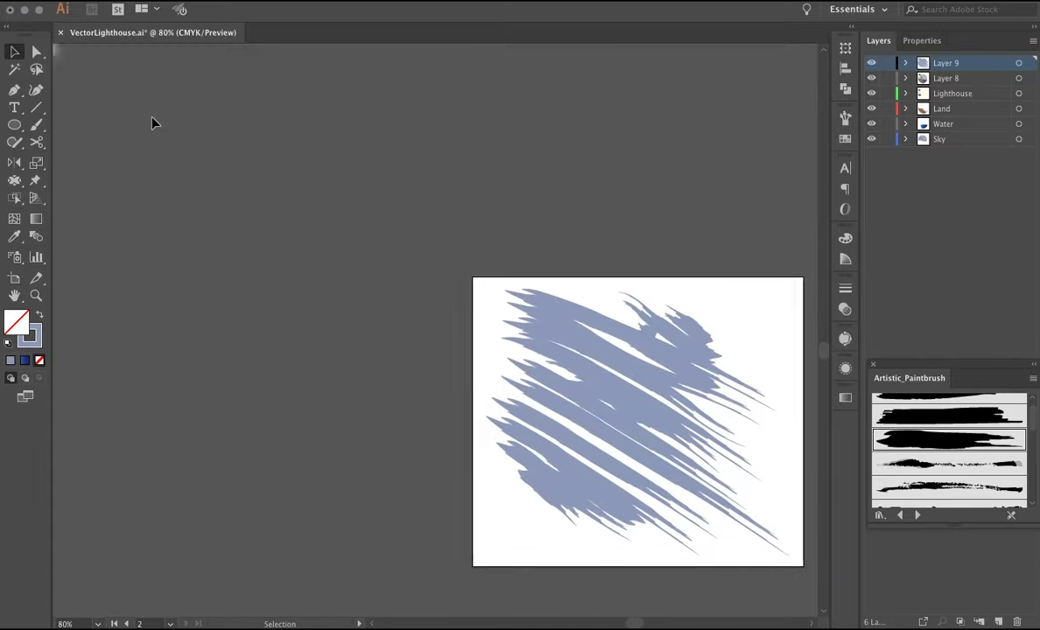
# Reposition the masked artwork and enlarge the opacity mask to cover the whole scene
pyautogui.moveTo(340, 302); pyautogui.dragTo(368, 297)
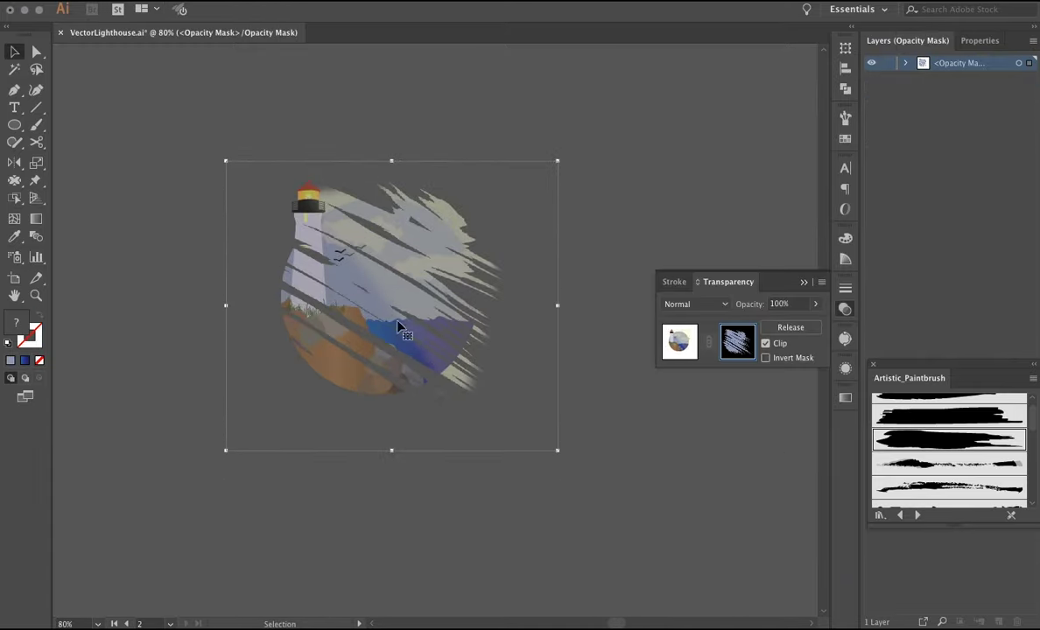
pyautogui.moveTo(392, 443); pyautogui.dragTo(391, 416)
pyautogui.moveTo(226, 299); pyautogui.dragTo(272, 289)
pyautogui.moveTo(558, 283); pyautogui.dragTo(563, 286)
pyautogui.moveTo(249, 285); pyautogui.dragTo(243, 281)
pyautogui.moveTo(403, 403); pyautogui.dragTo(403, 428)
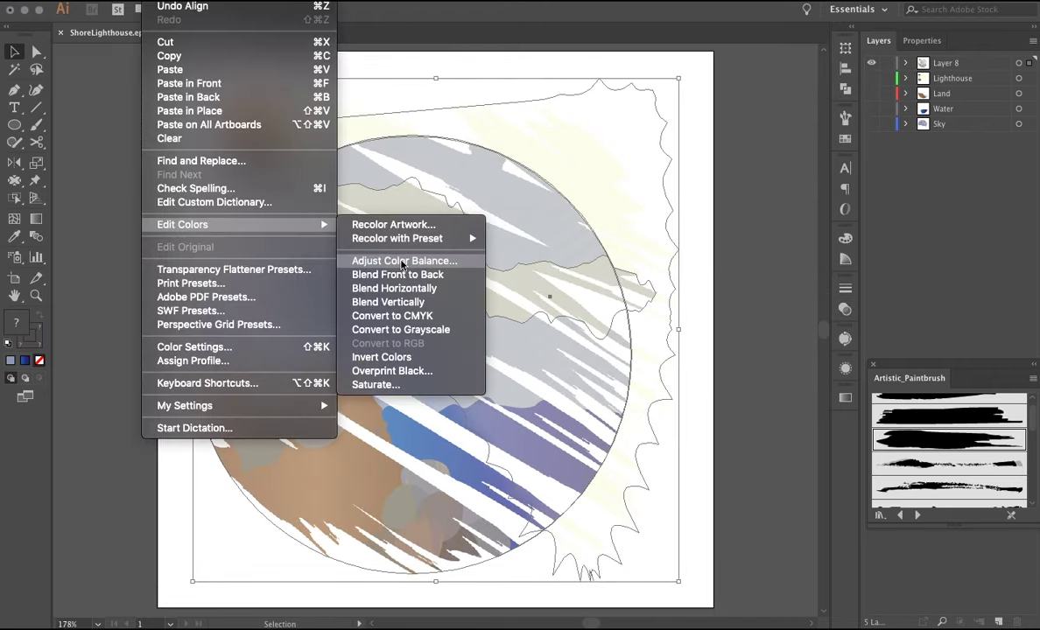
# Saturate the brush-streaked lighthouse colours by about 81% with Edit Colors > Saturate
pyautogui.moveTo(182, 224)
pyautogui.click(376, 383)
pyautogui.moveTo(524, 305); pyautogui.dragTo(562, 306)
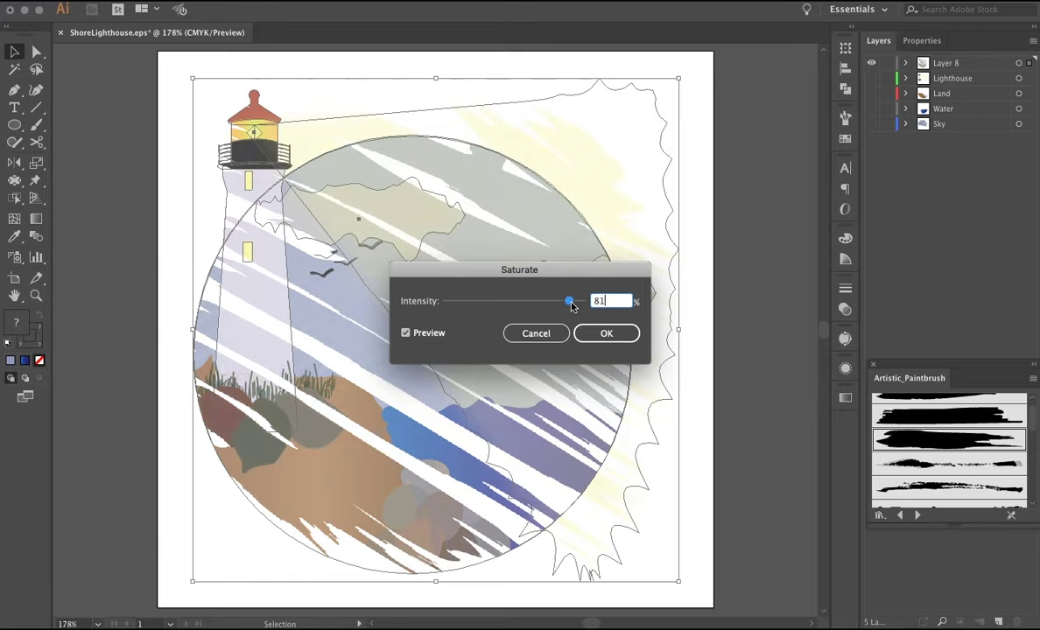